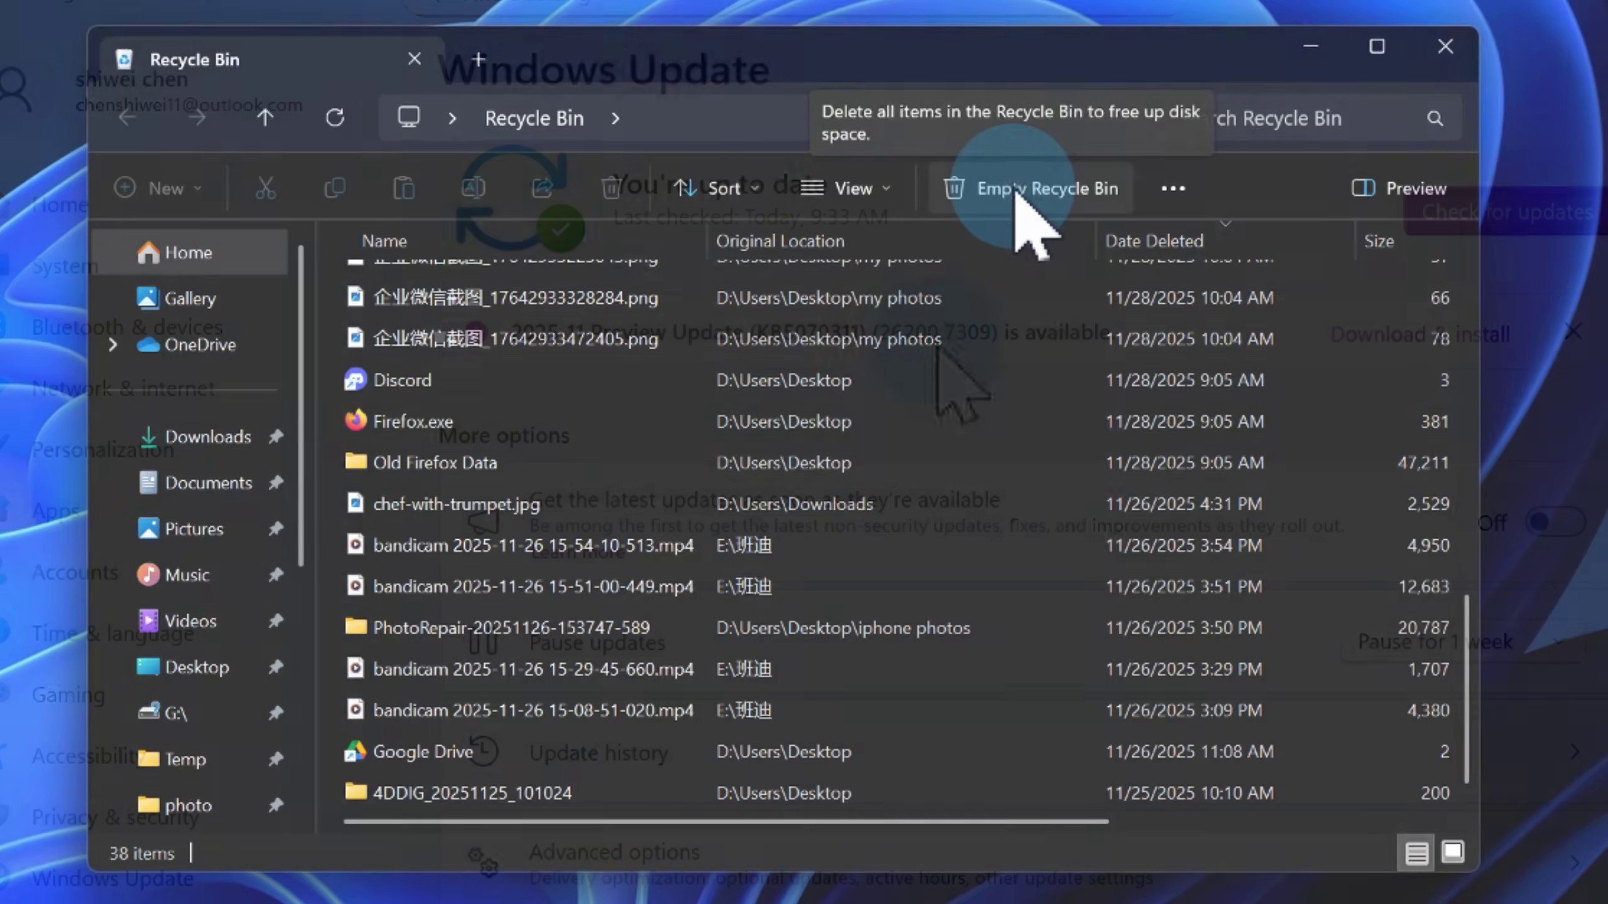
Empty the Recycle Bin to free up disk space
left_click(1018, 190)
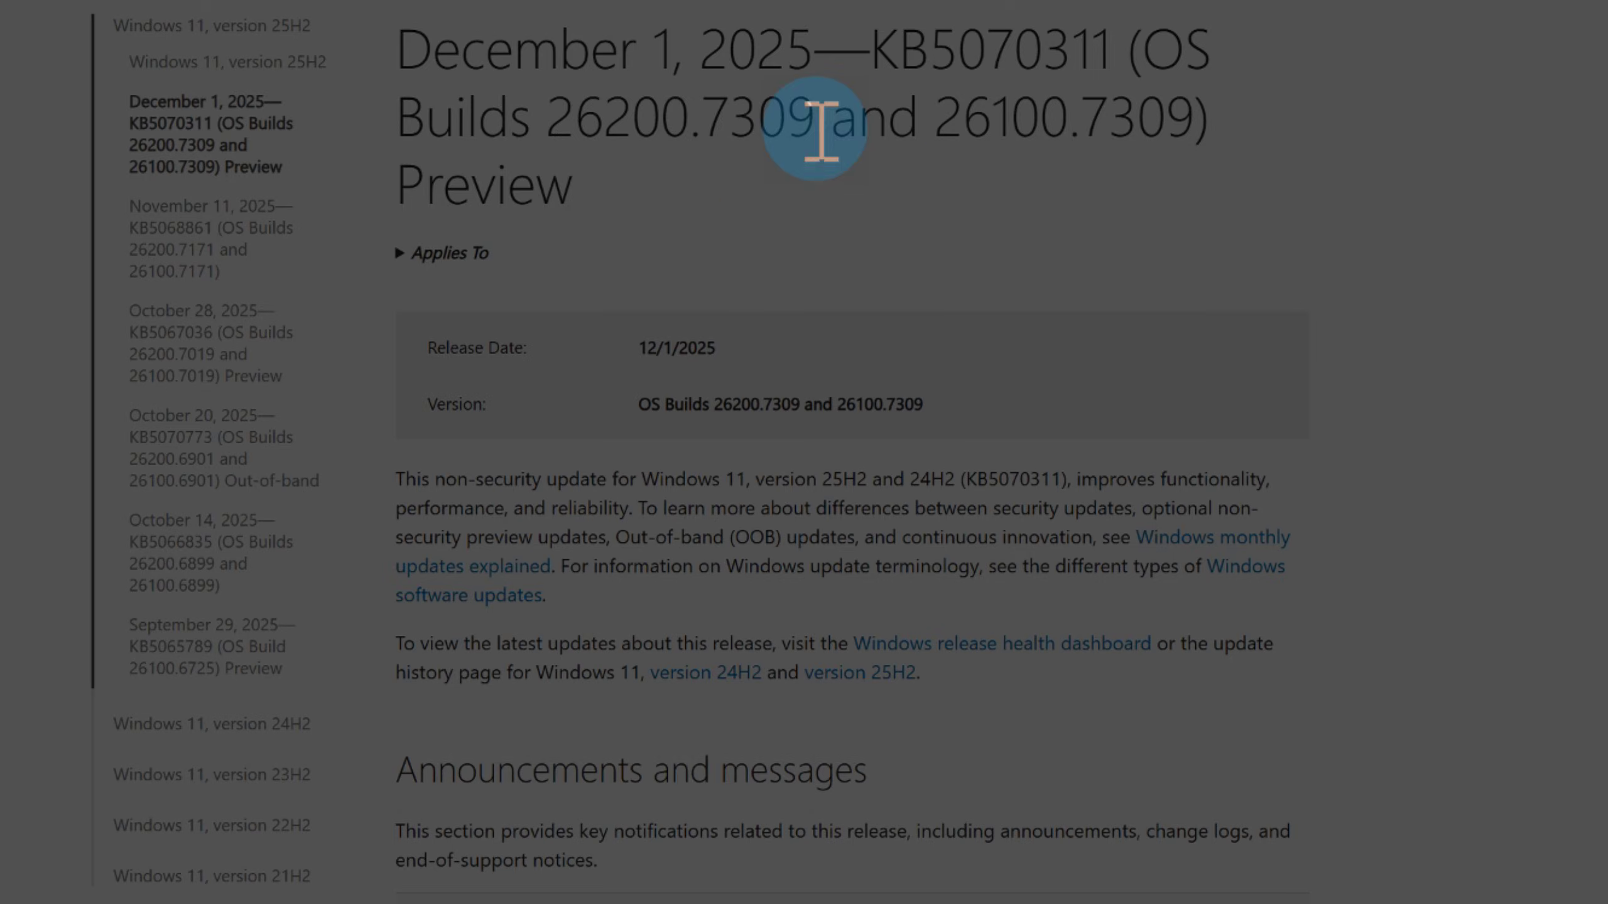
Highlight the update number KB5070311 in the title of the December 1, 2025 release notes
left_click_drag(872, 52, 1114, 50)
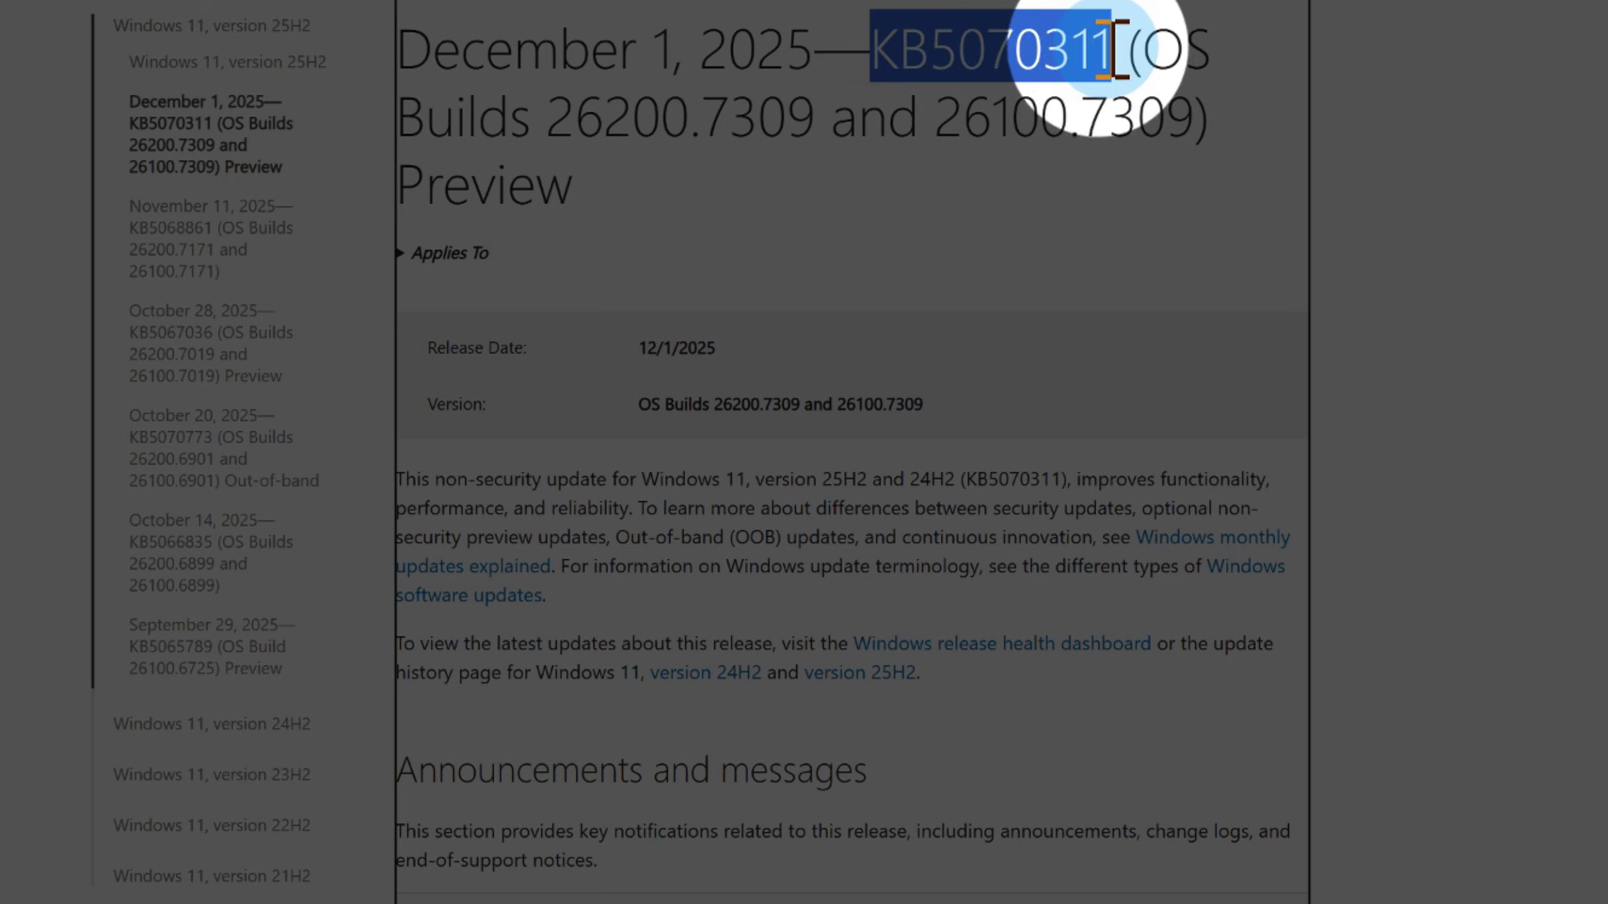
left_click(1016, 273)
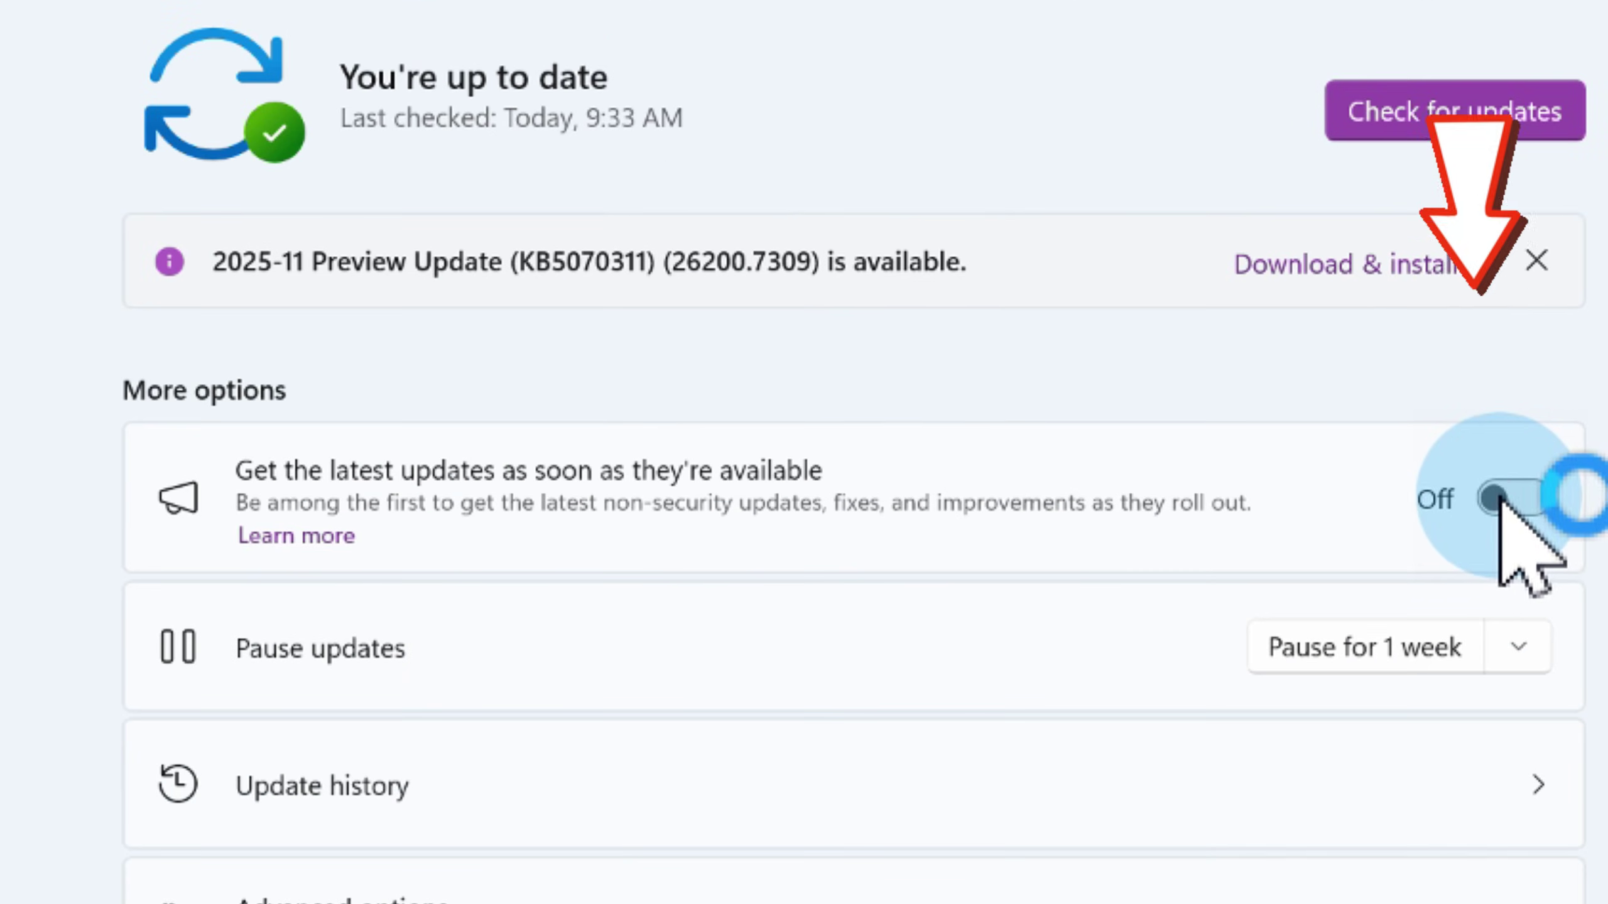
In Windows Update, turn on getting the latest updates as soon as available and install the 2025-11 Preview Update (KB5070311)
left_click(1354, 451)
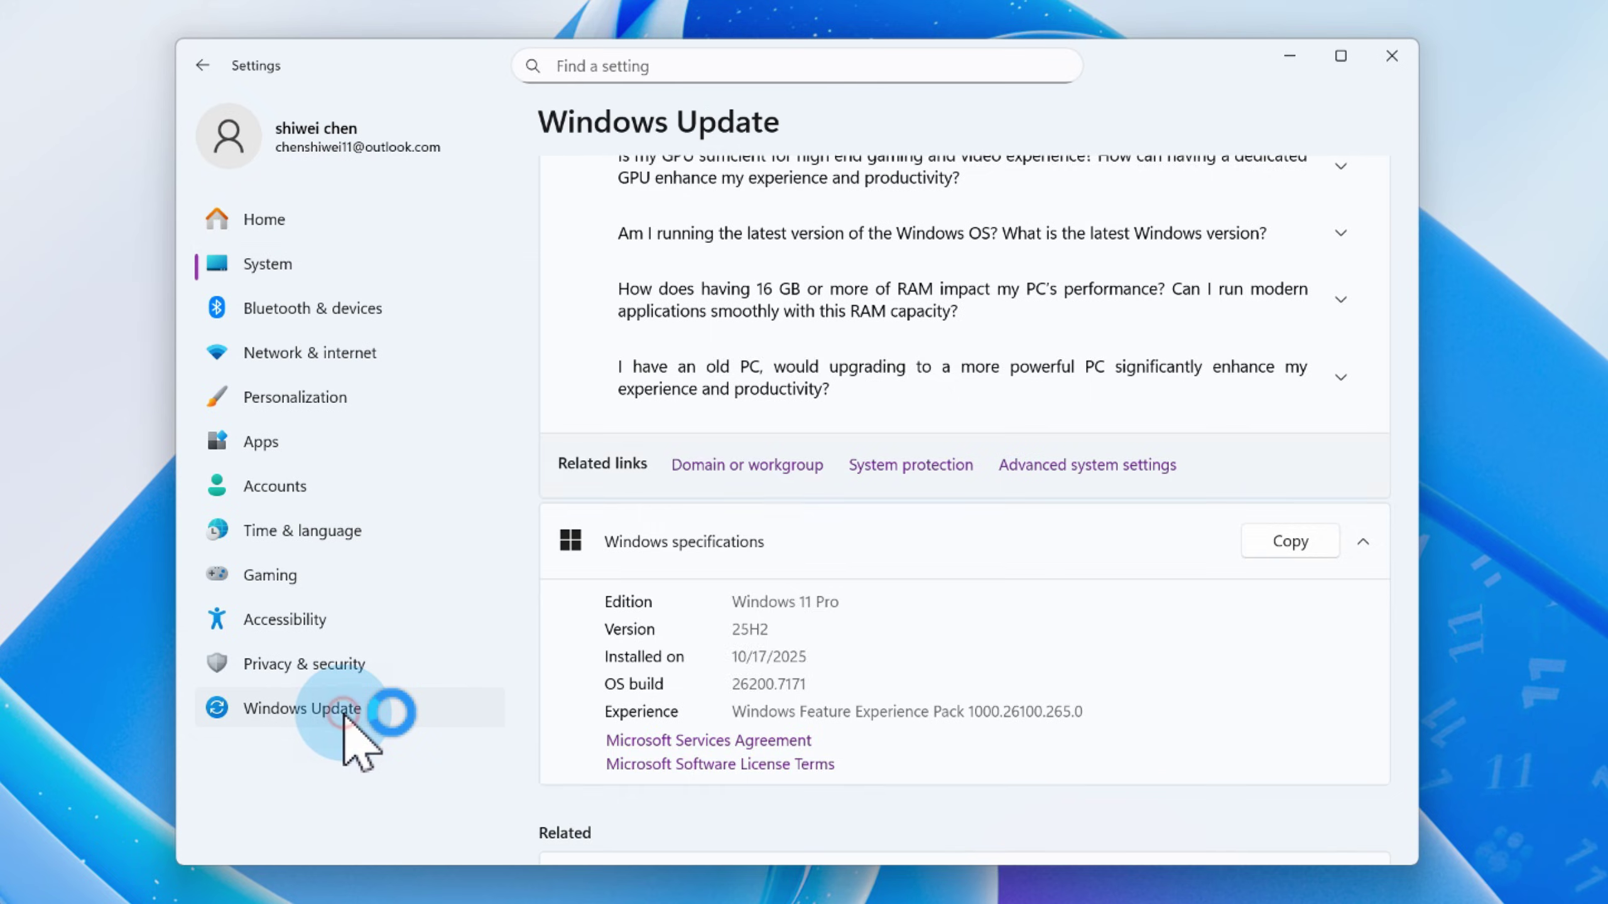
left_click(380, 711)
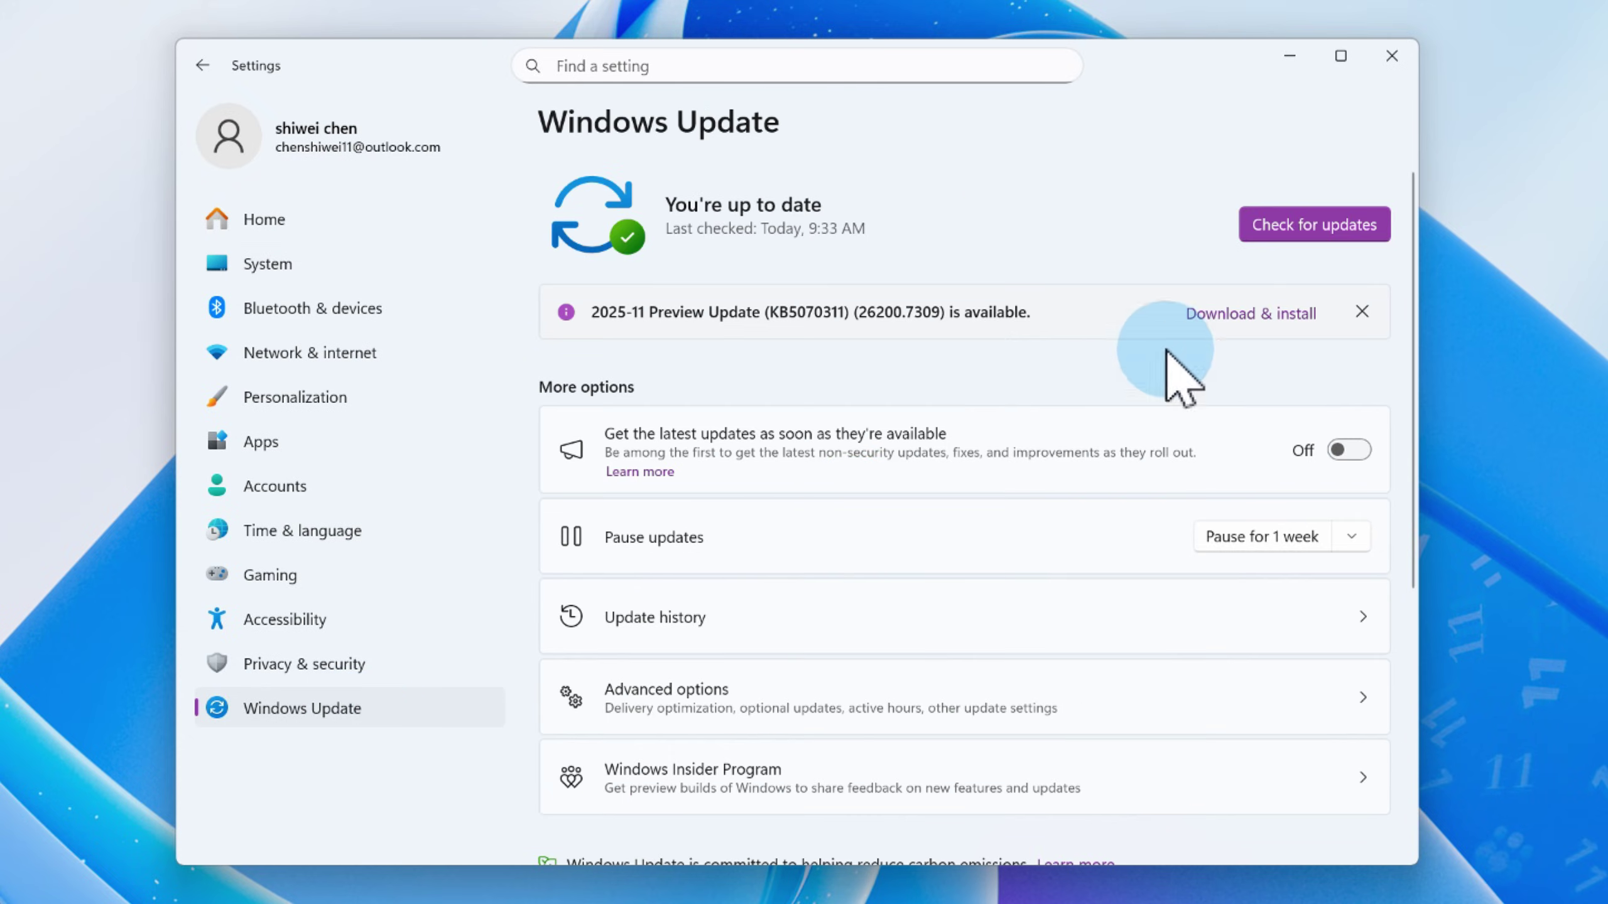
left_click(1244, 312)
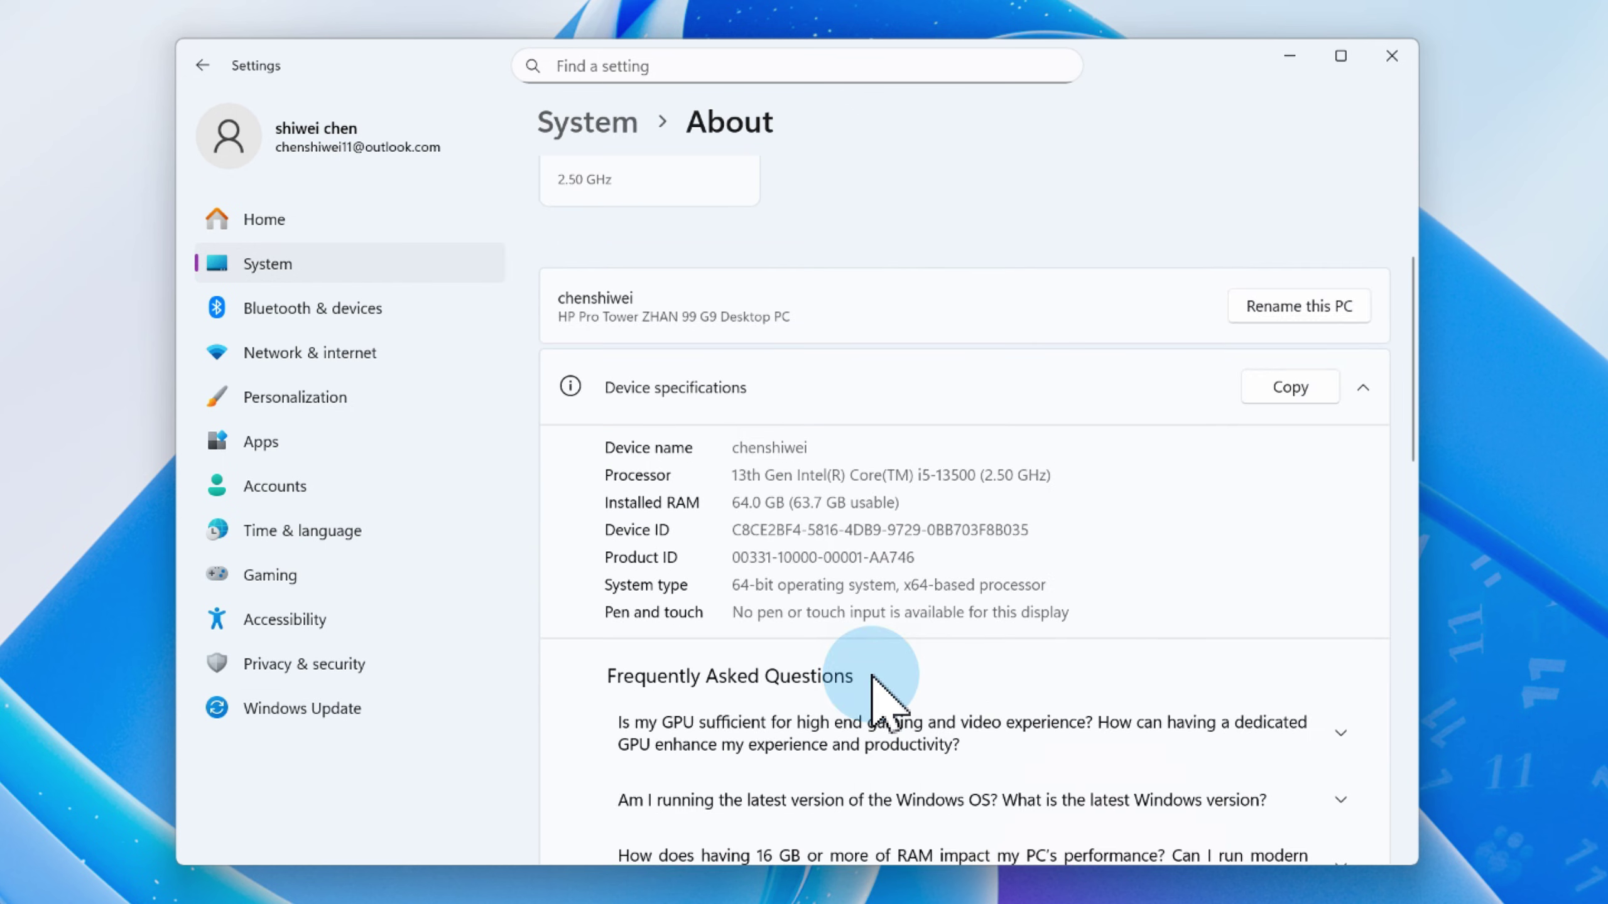
Check the Windows version in the Windows specifications of the system's About page
scroll(877, 674, "down", 8)
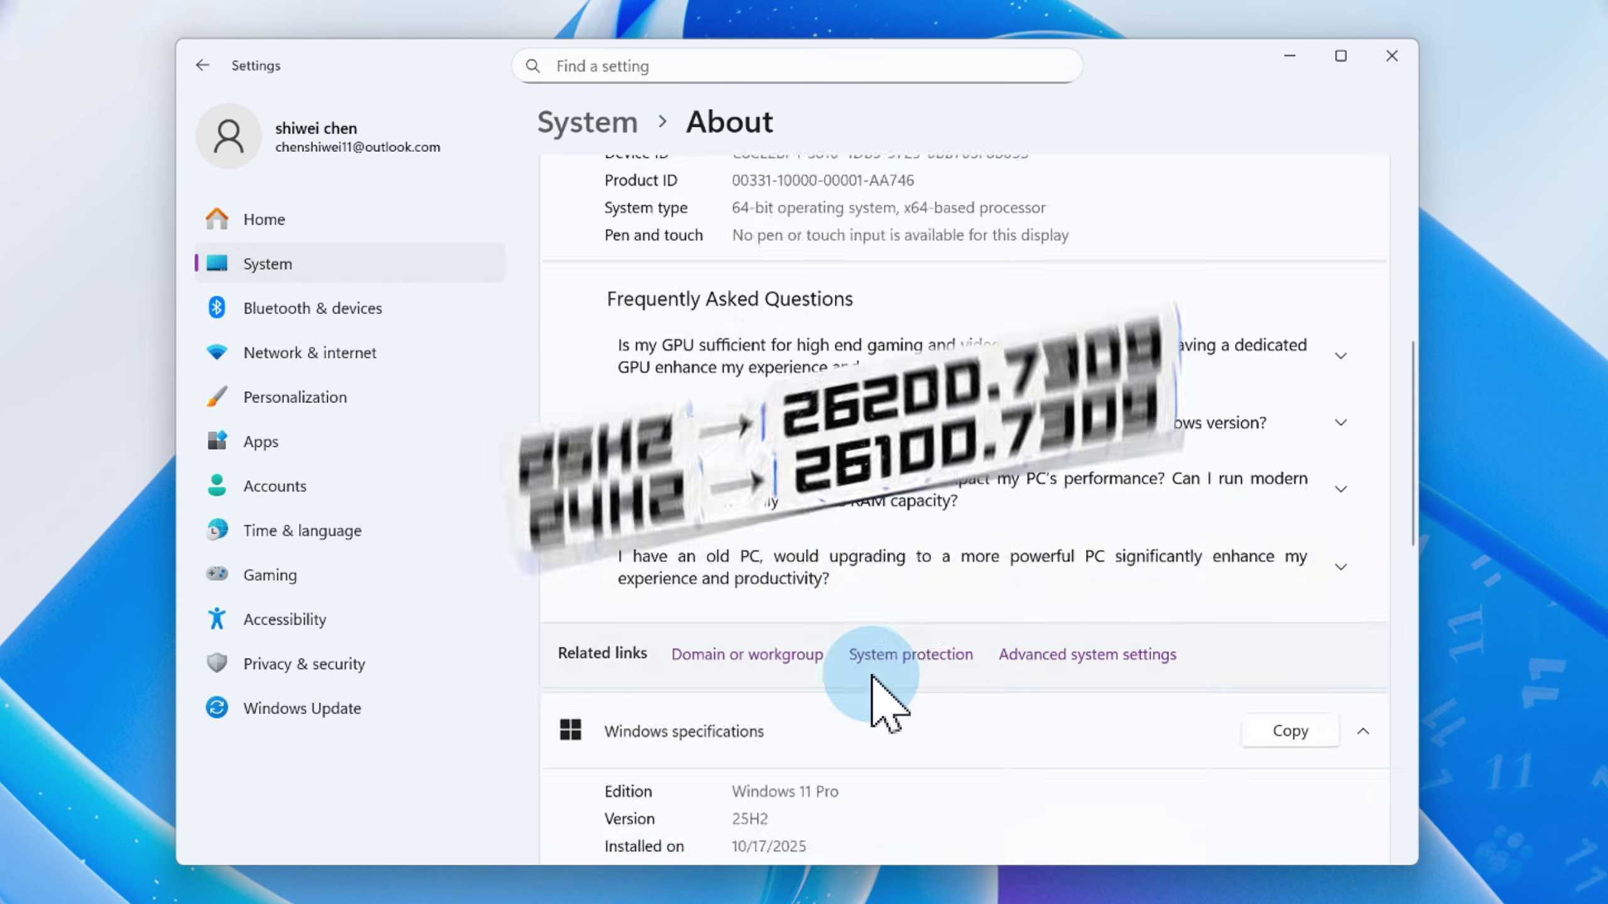
left_click_drag(737, 627, 768, 627)
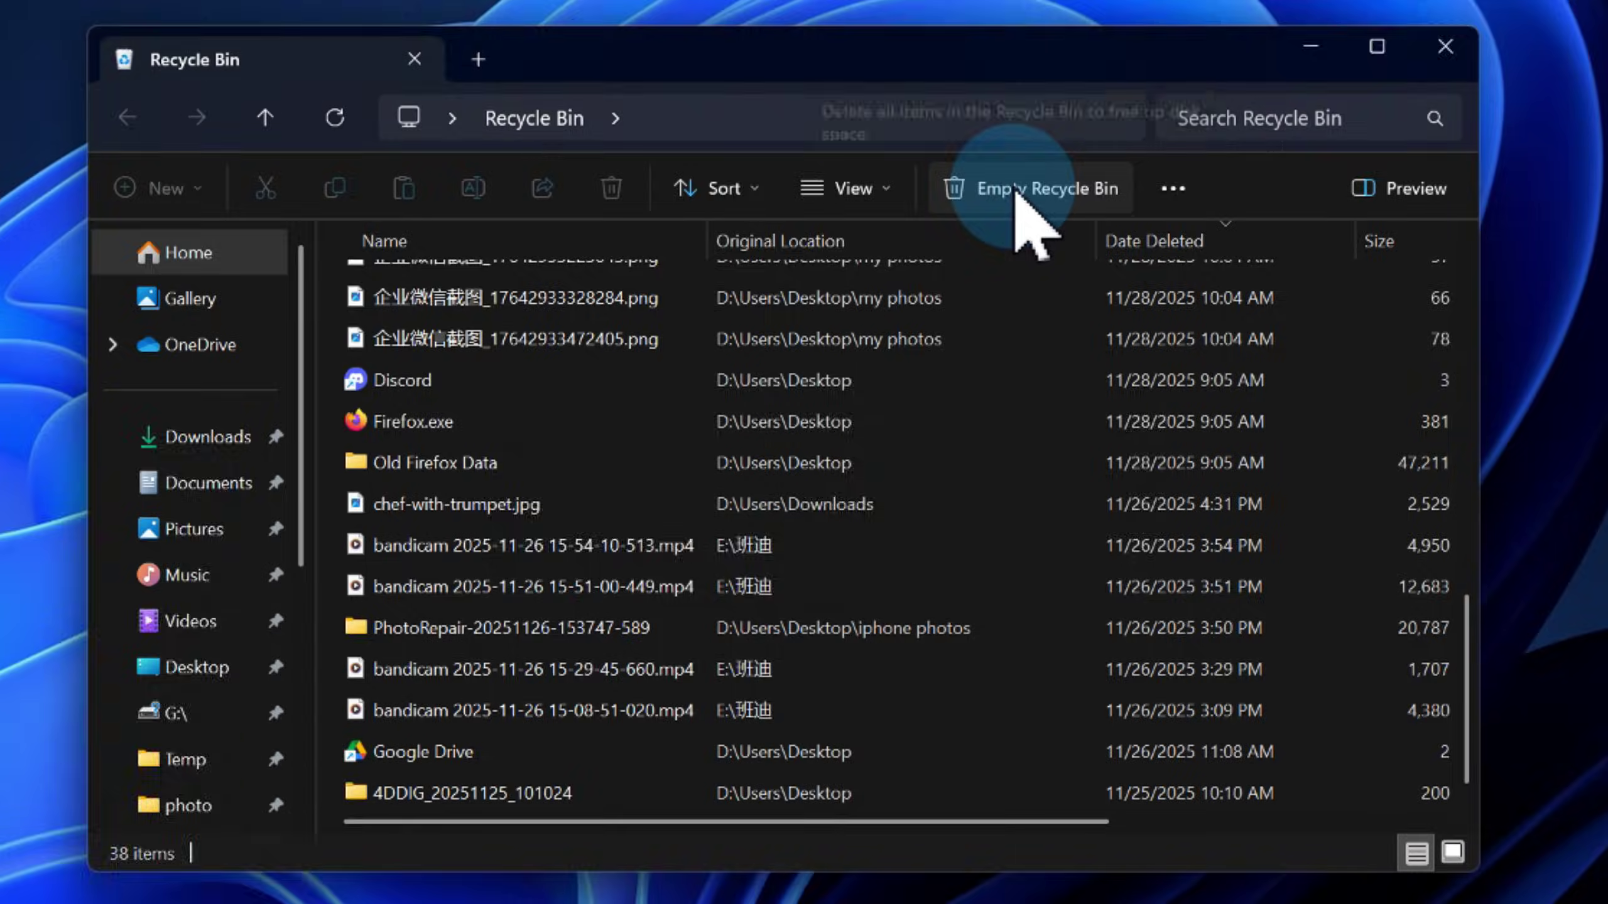
Empty all items from the Recycle Bin
left_click(1016, 191)
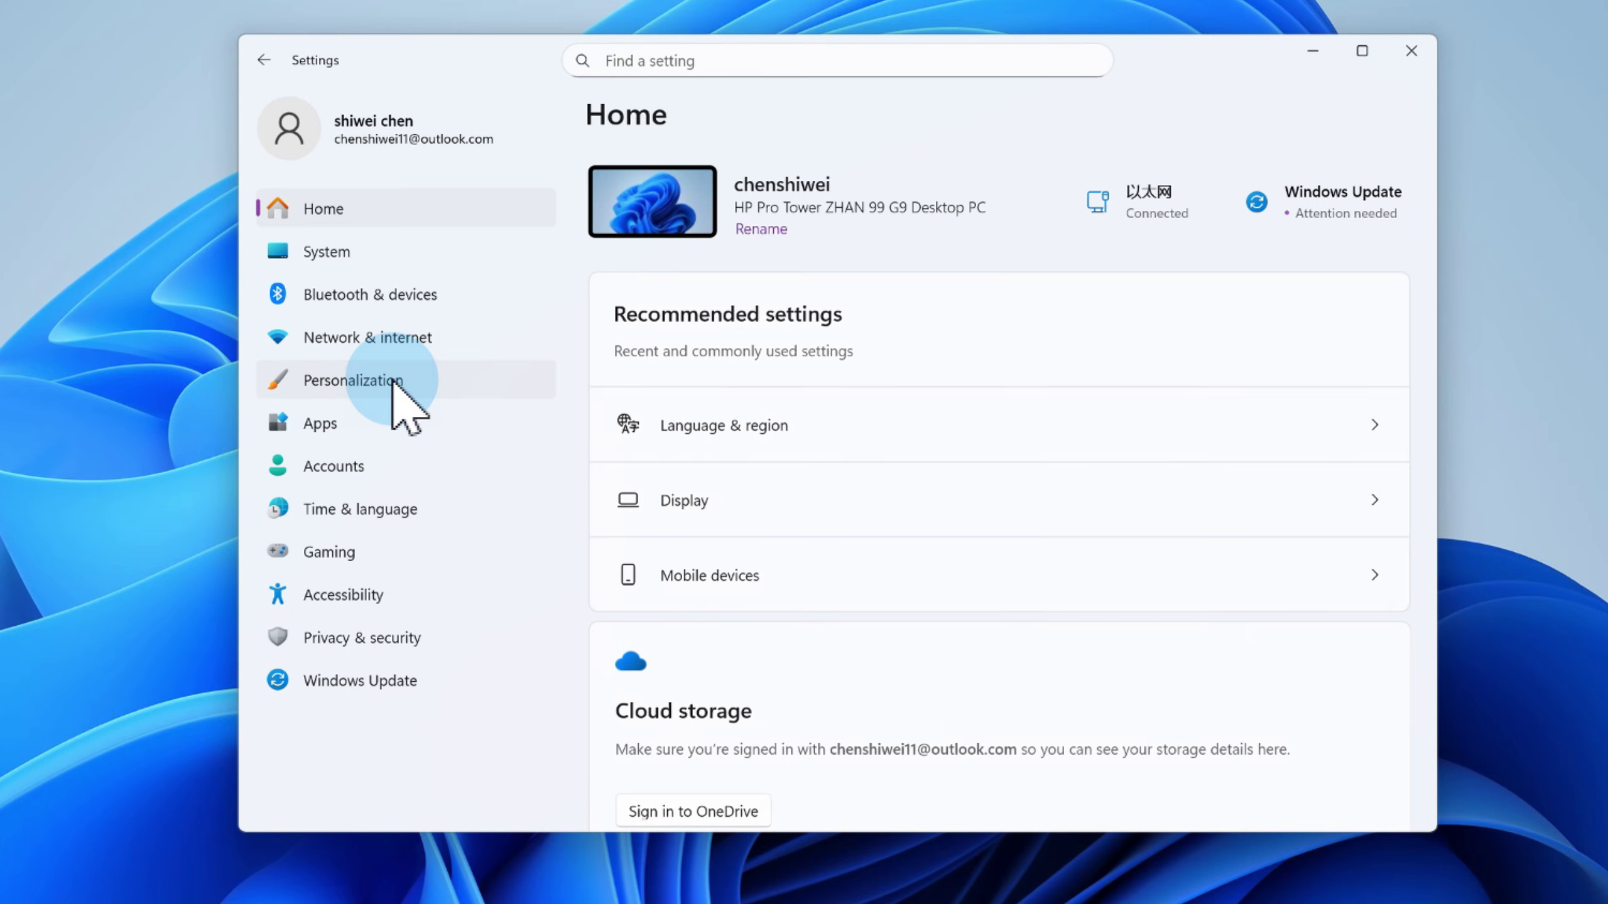
Set the Windows color mode to Dark in the personalization color settings
left_click(393, 380)
left_click(695, 676)
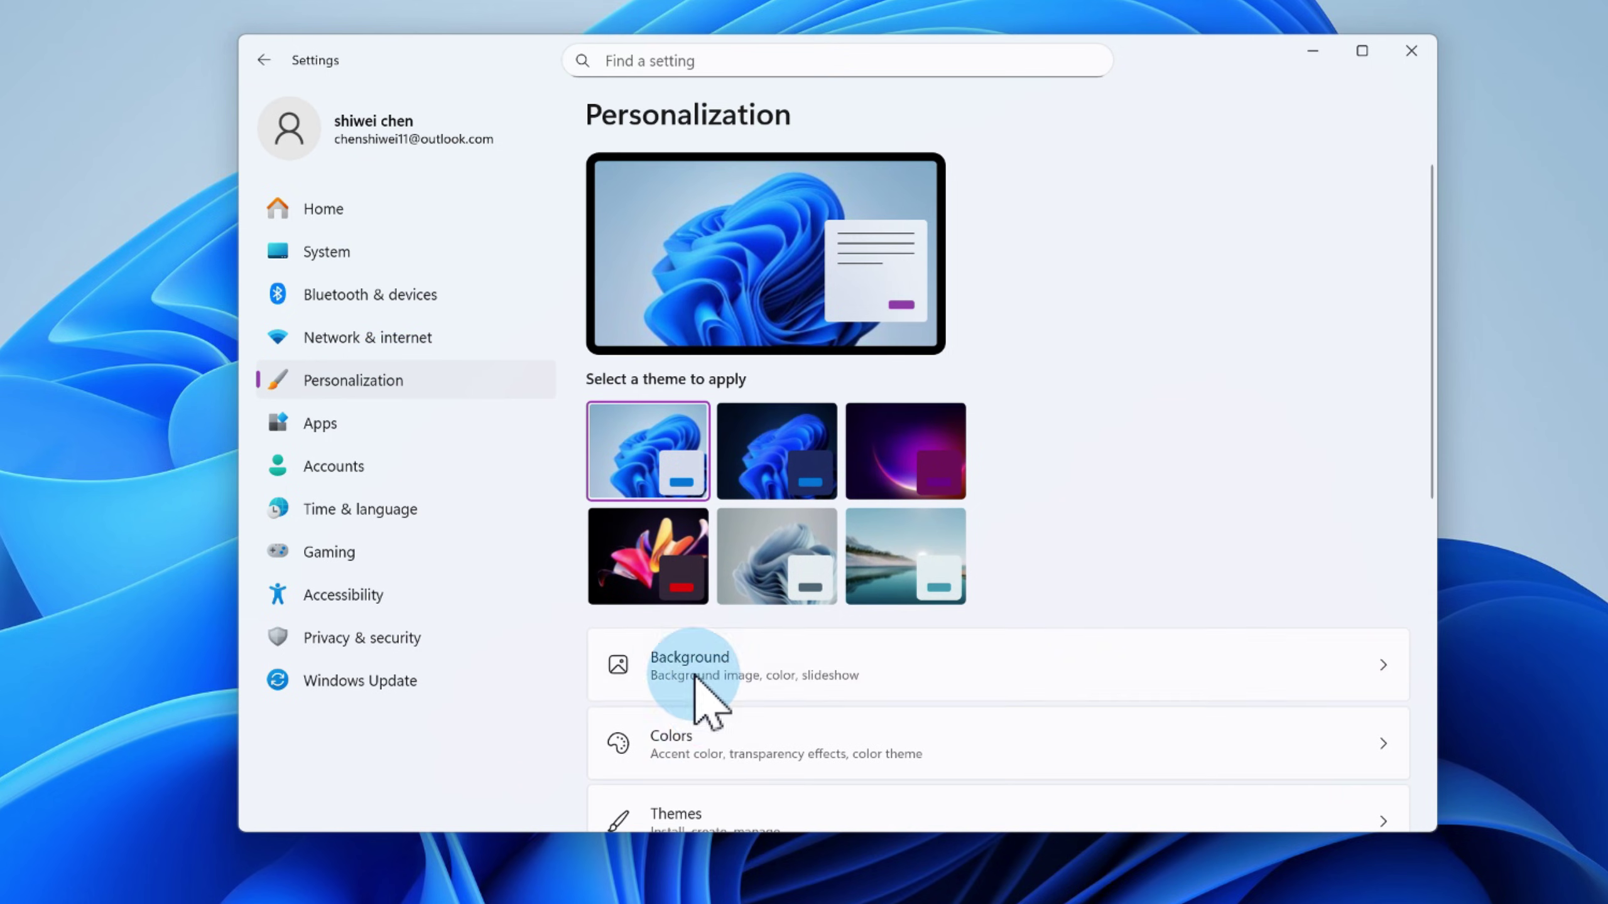
left_click(743, 744)
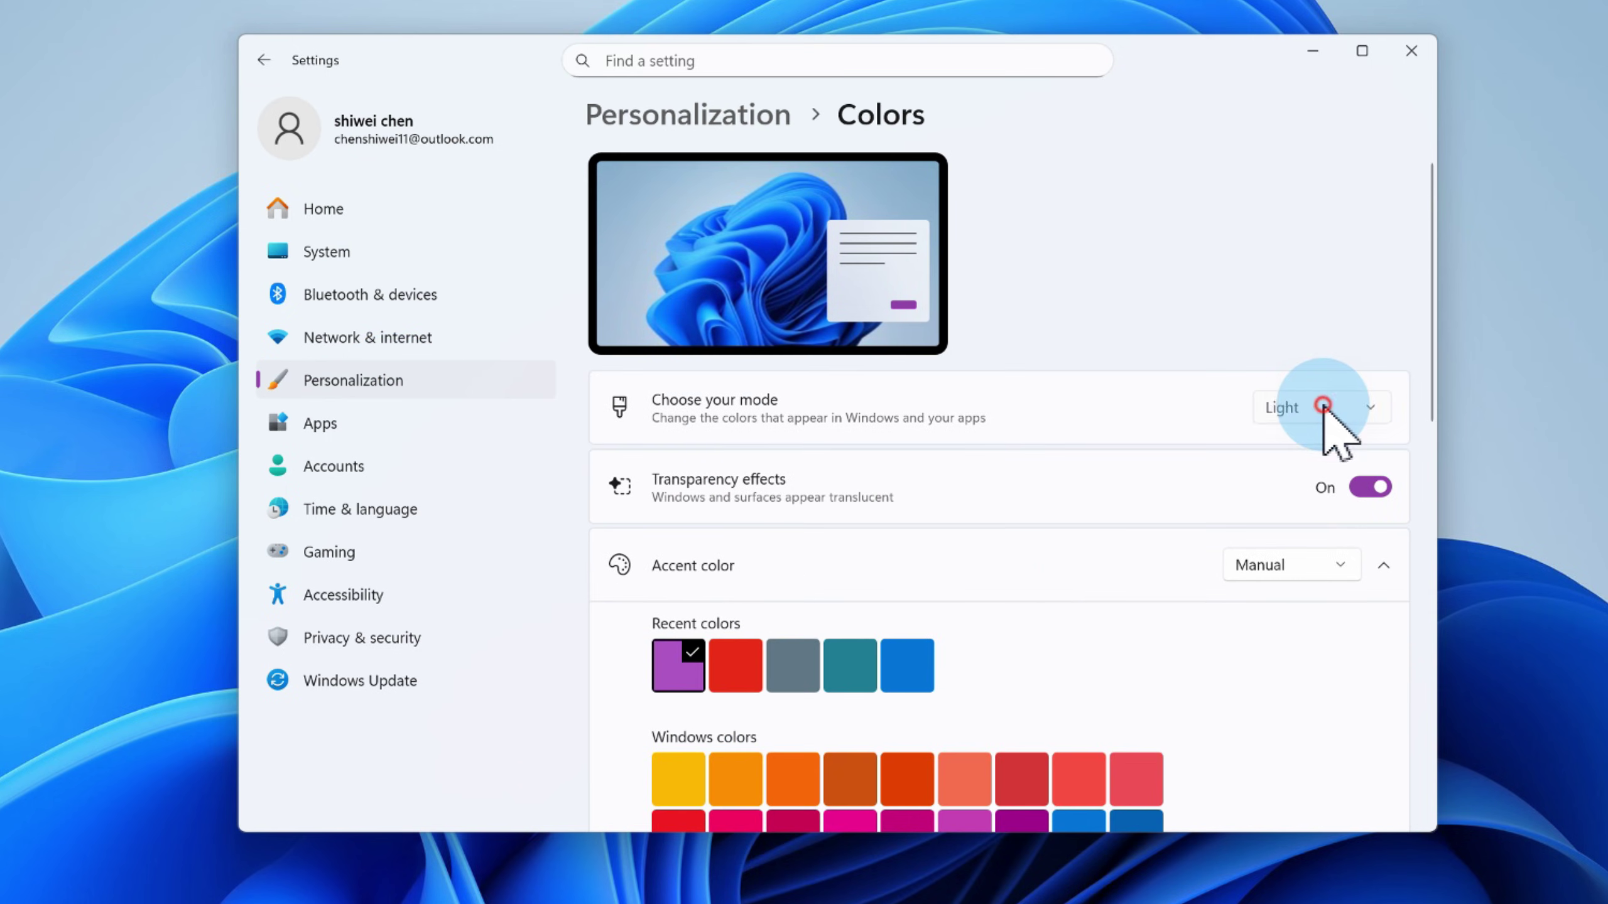
left_click(1289, 448)
View the Start menu and the taskbar search in dark mode, switching between them twice
left_click(400, 880)
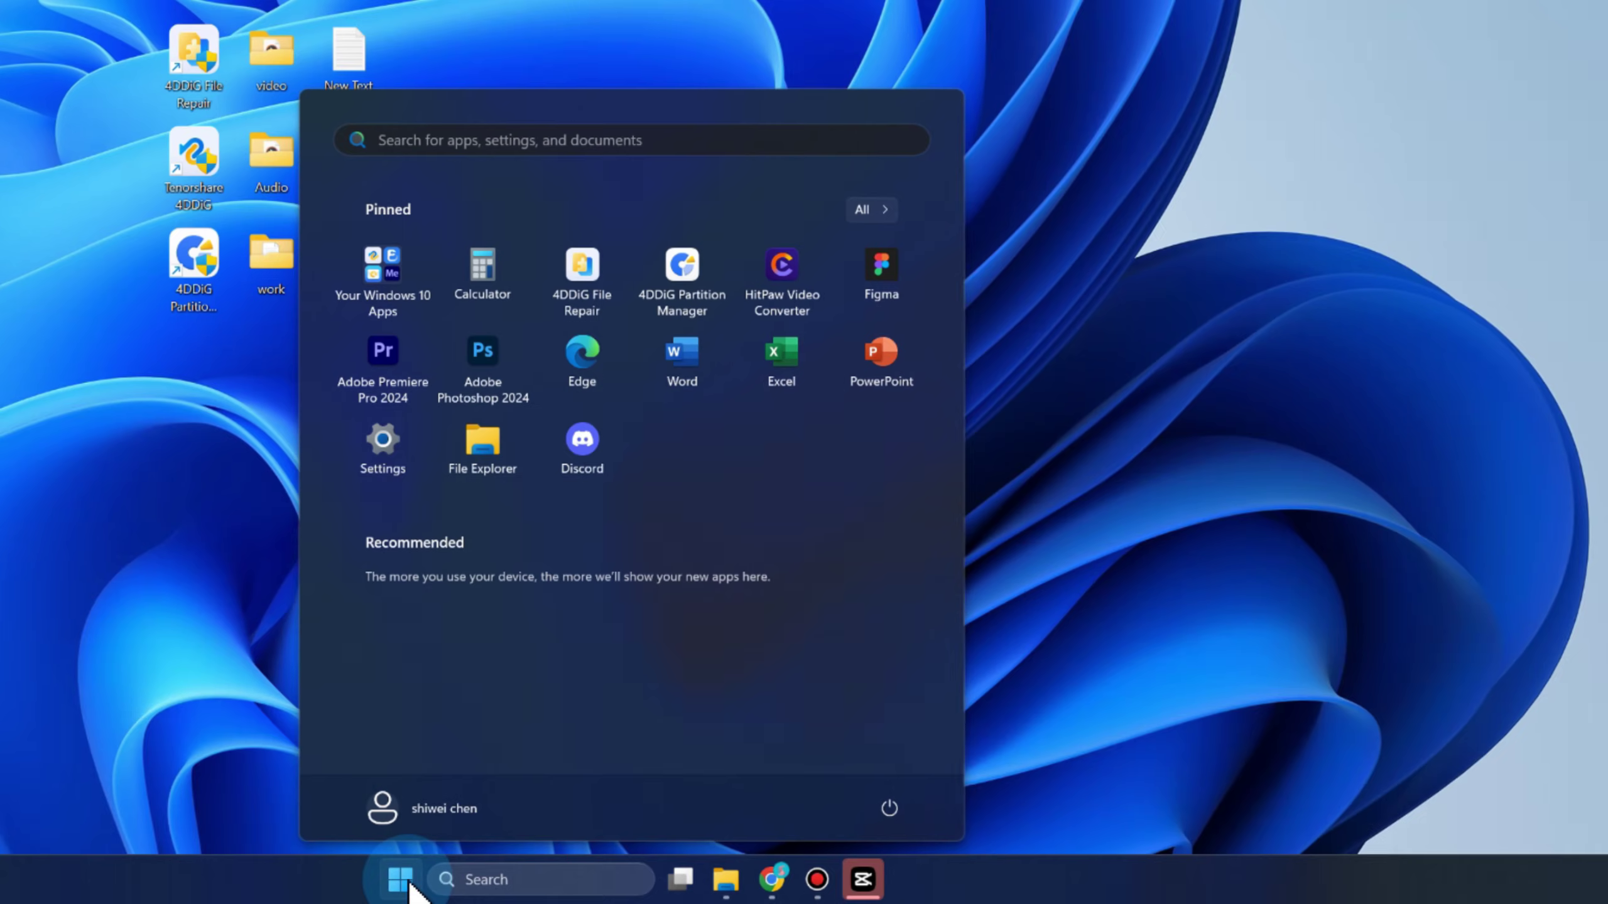
left_click(470, 880)
left_click(406, 886)
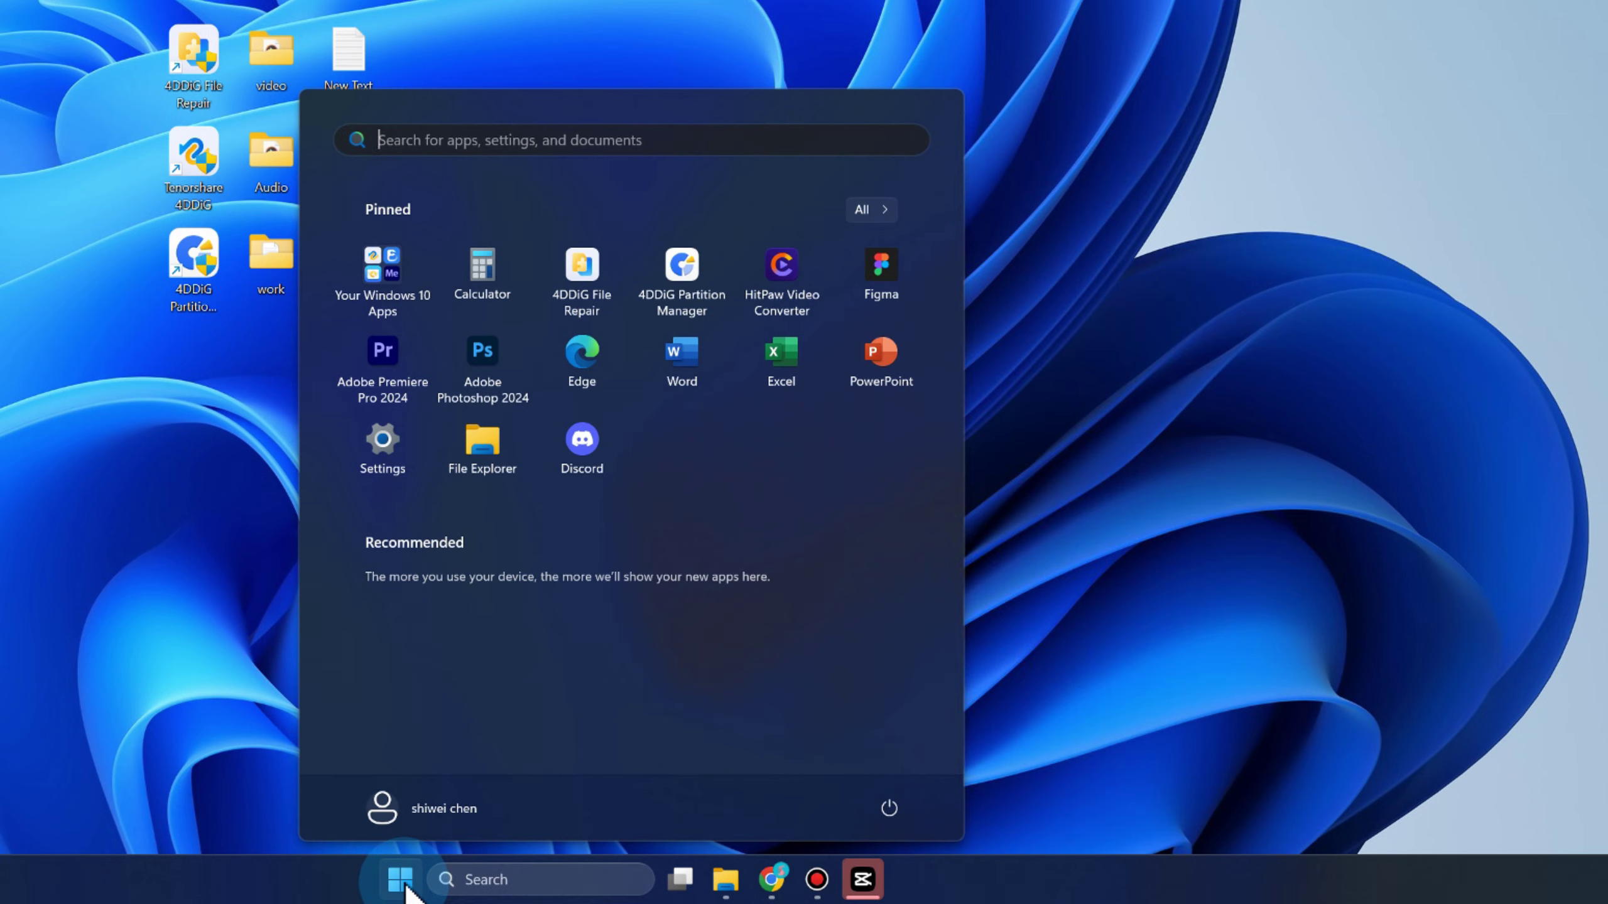
left_click(472, 880)
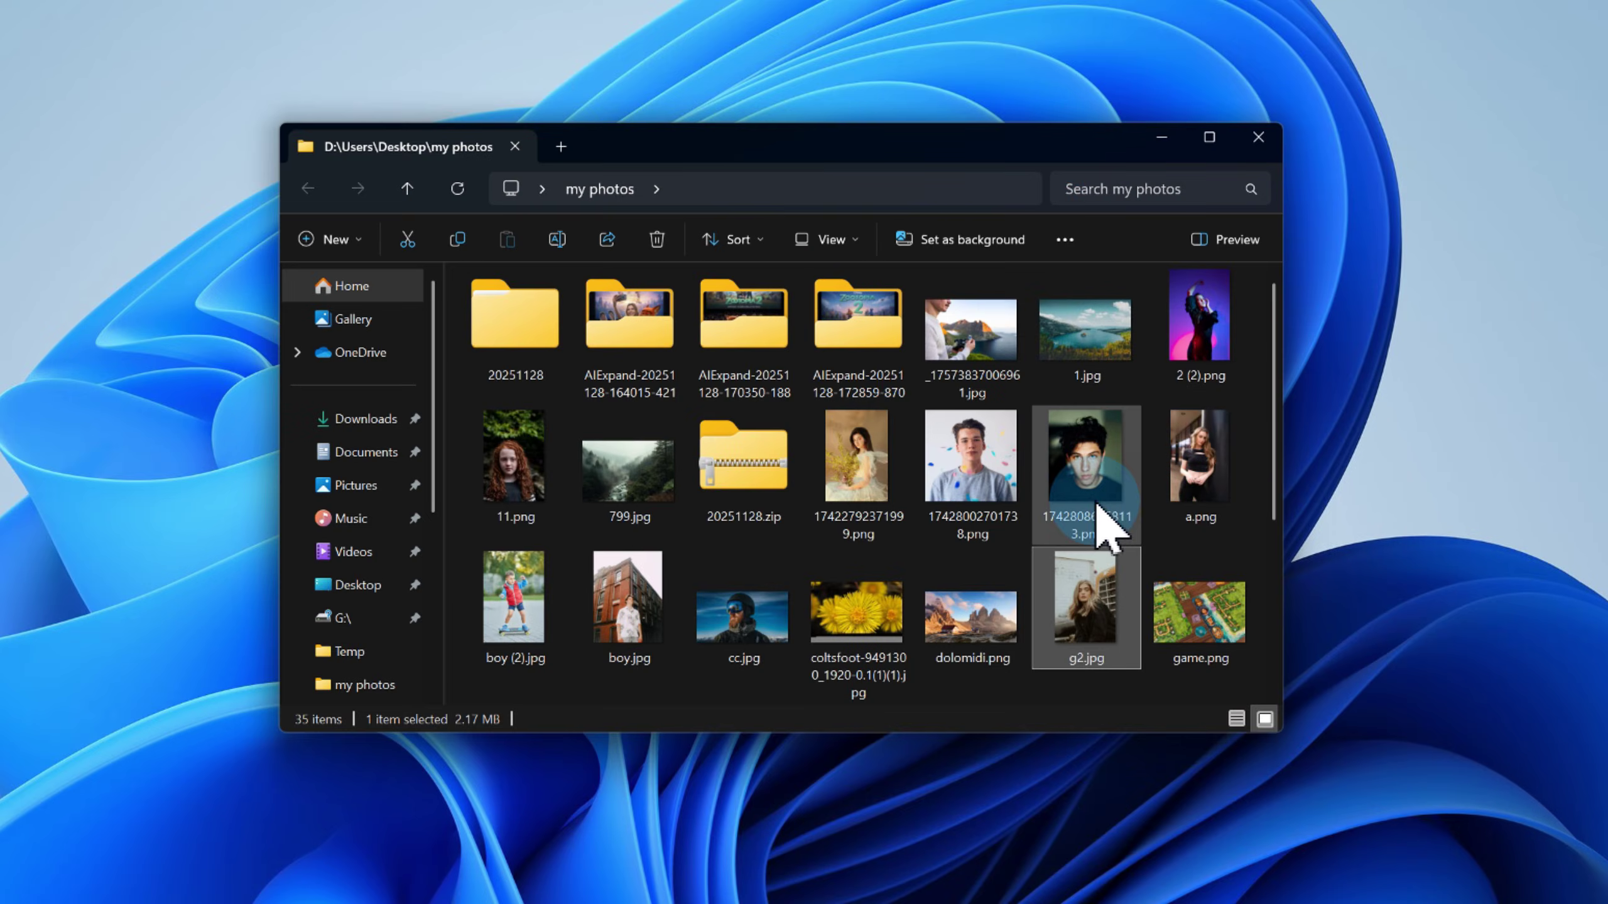
Select g2.jpg in the my photos folder and display its context menu
left_click(1105, 595)
right_click(1107, 601)
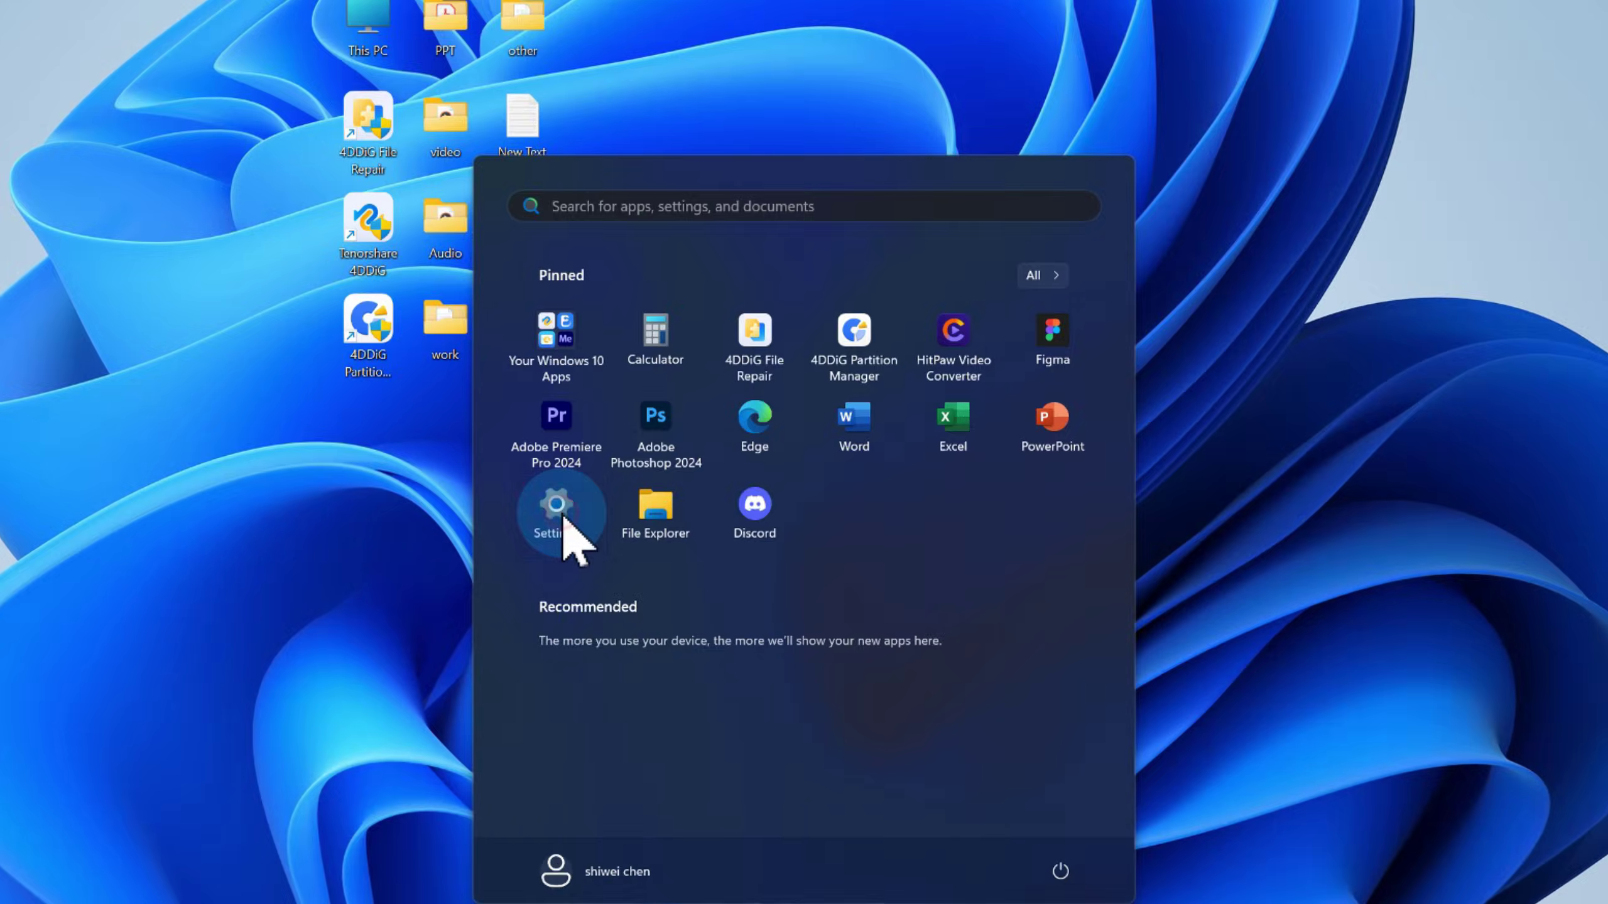
In the system recovery settings, turn on Quick machine recovery and its automatic check for solutions
left_click(564, 525)
left_click(329, 259)
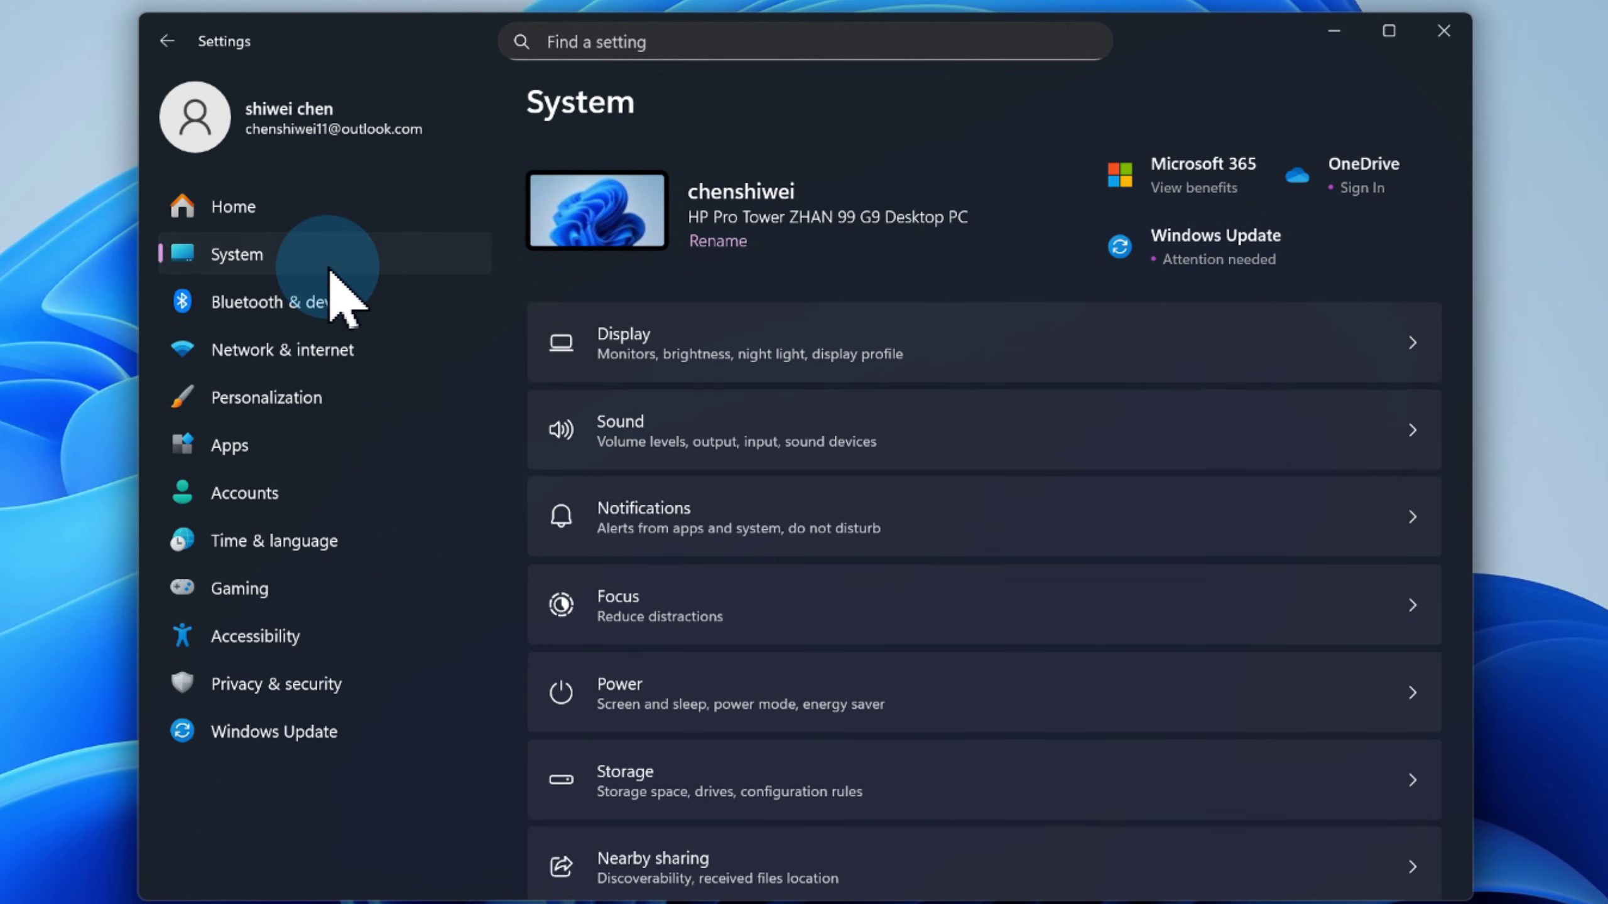
scroll(761, 647, "down", 10)
left_click(748, 405)
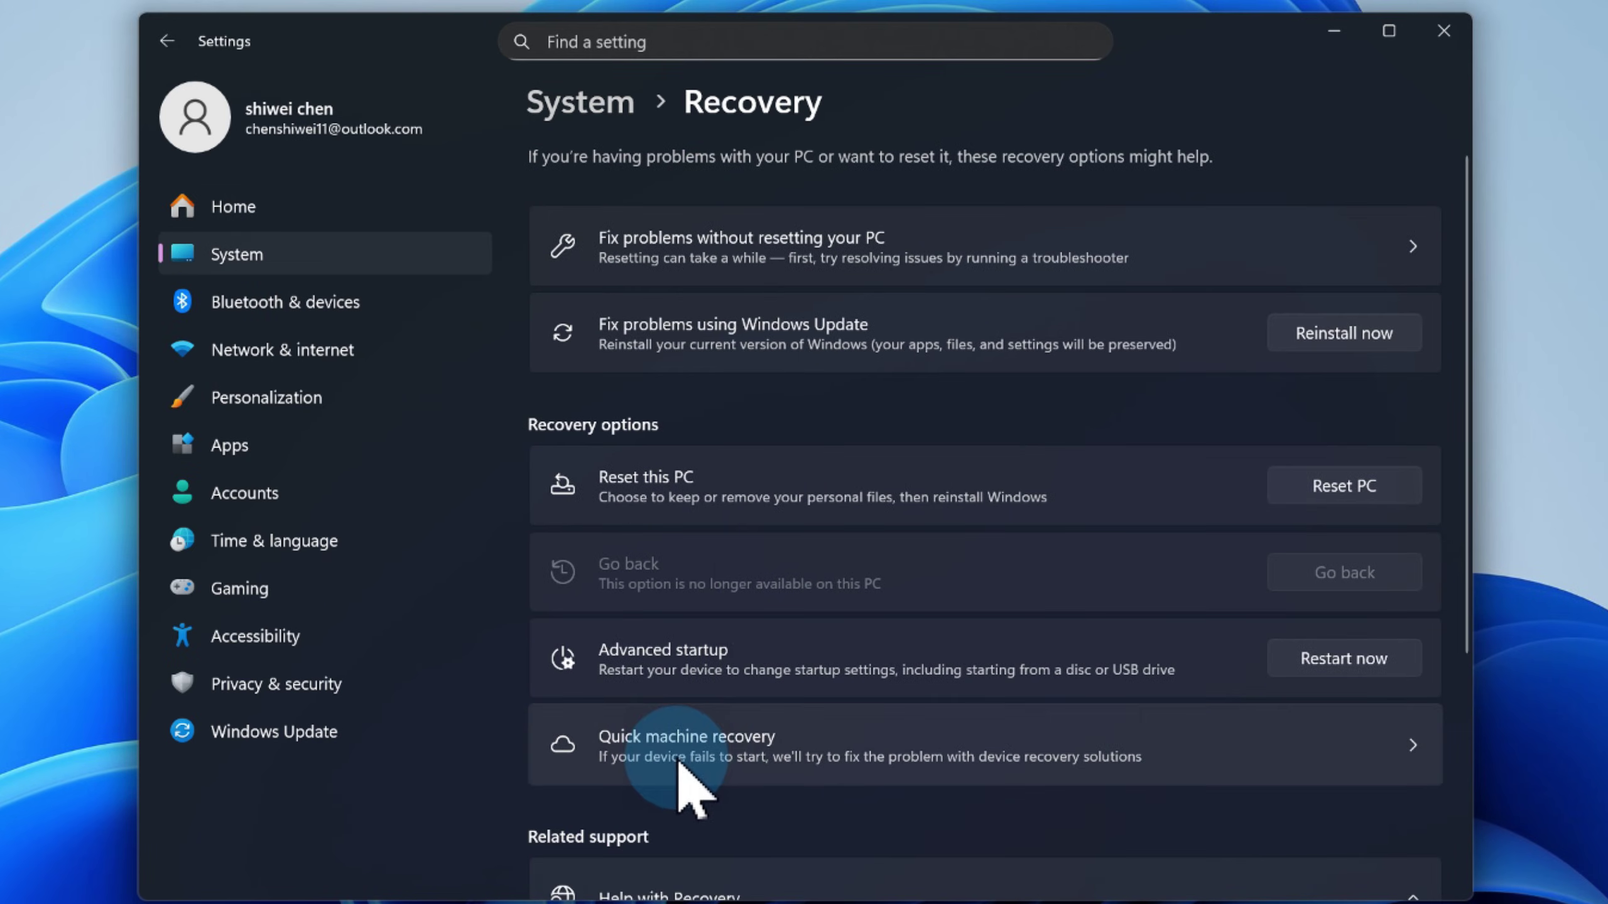
left_click(852, 763)
left_click(1397, 187)
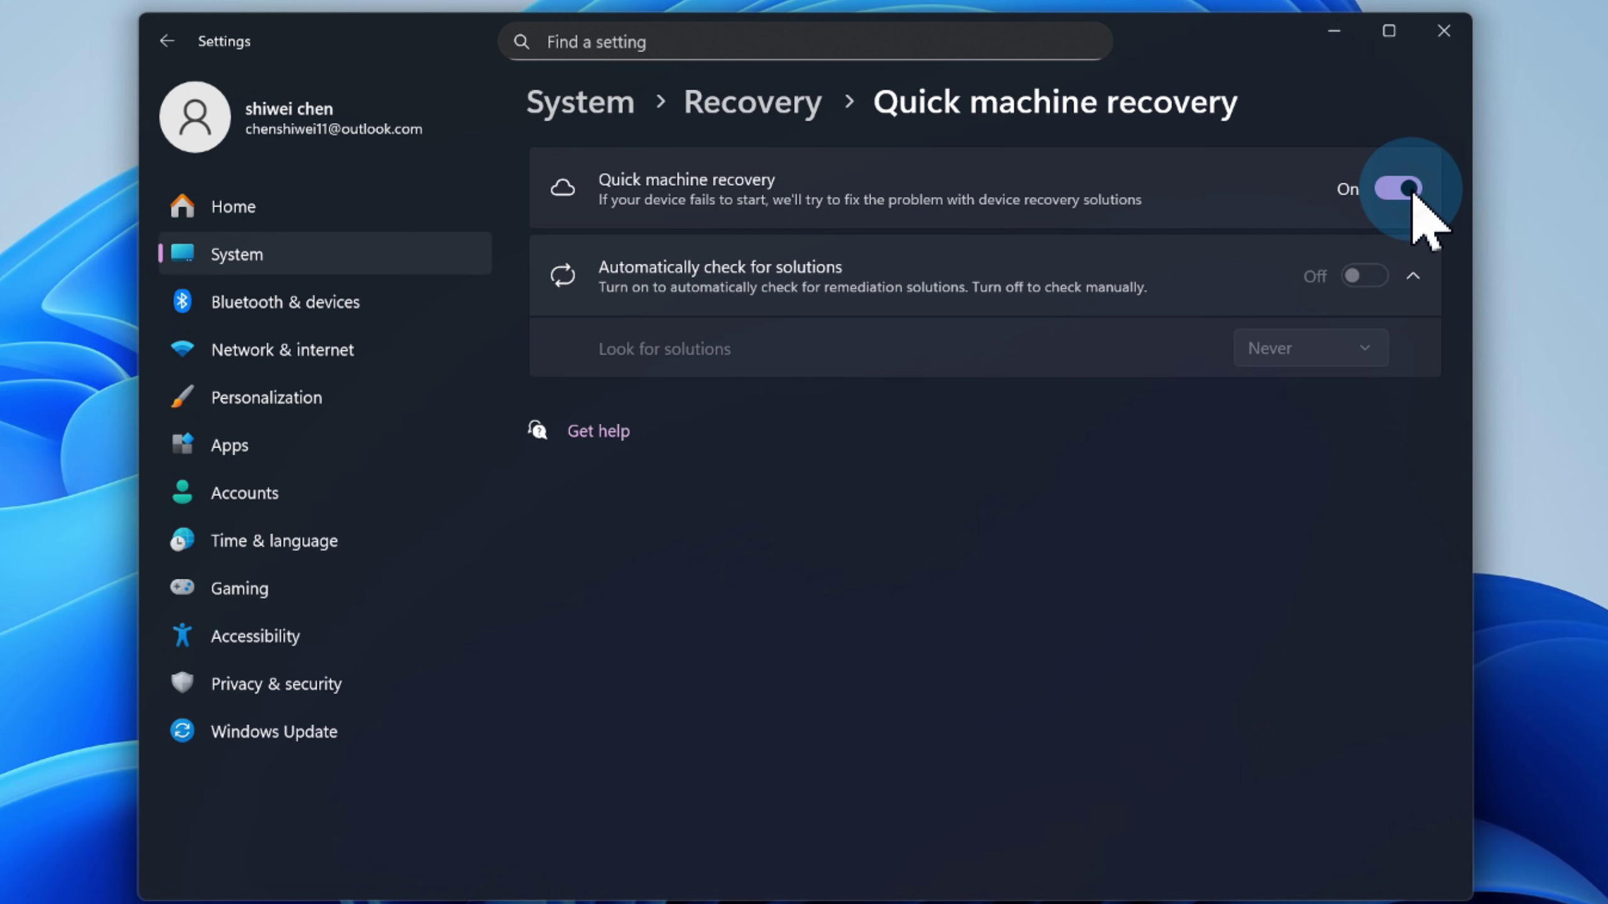
left_click(1367, 277)
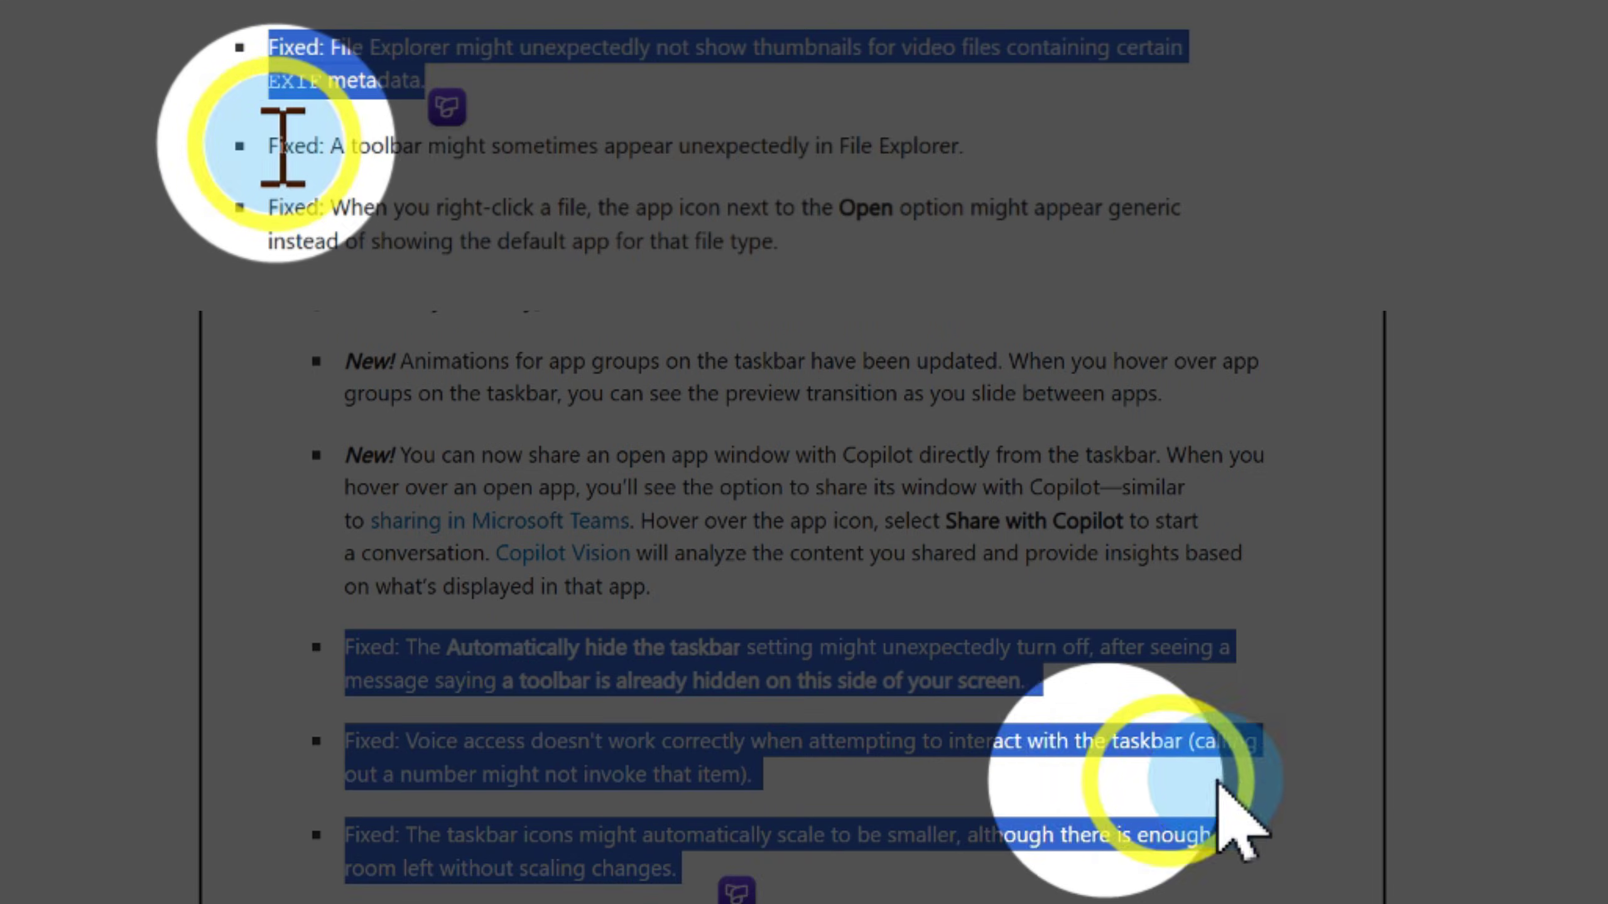
Highlight the File Explorer toolbar and Open option icon fixes in the update's release notes
left_click_drag(288, 147, 822, 248)
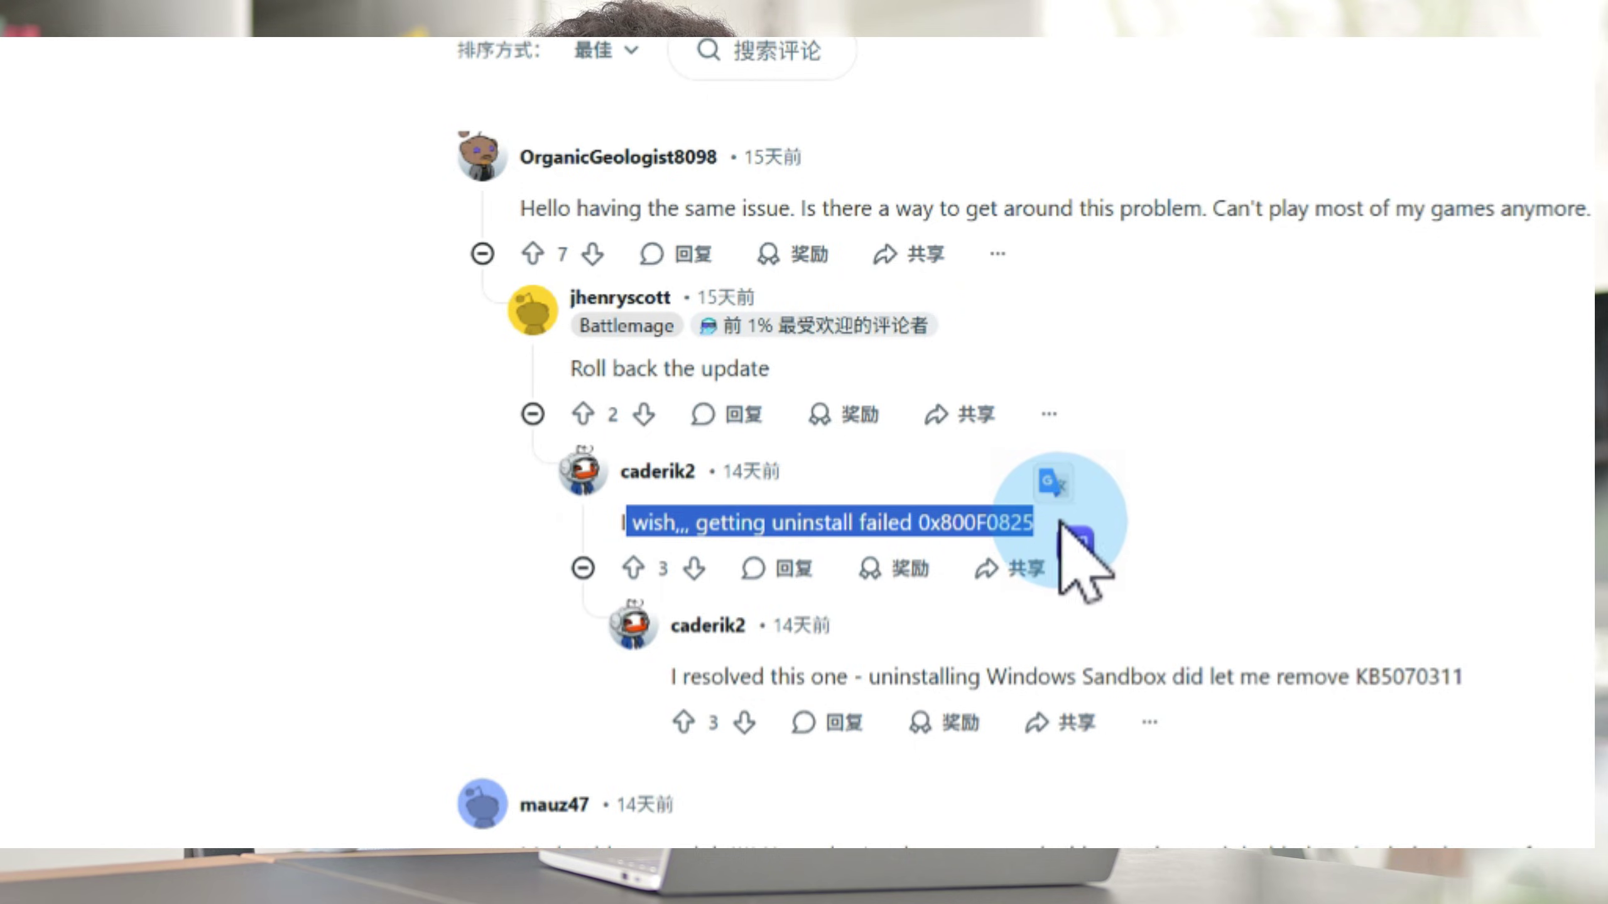
left_click(1383, 527)
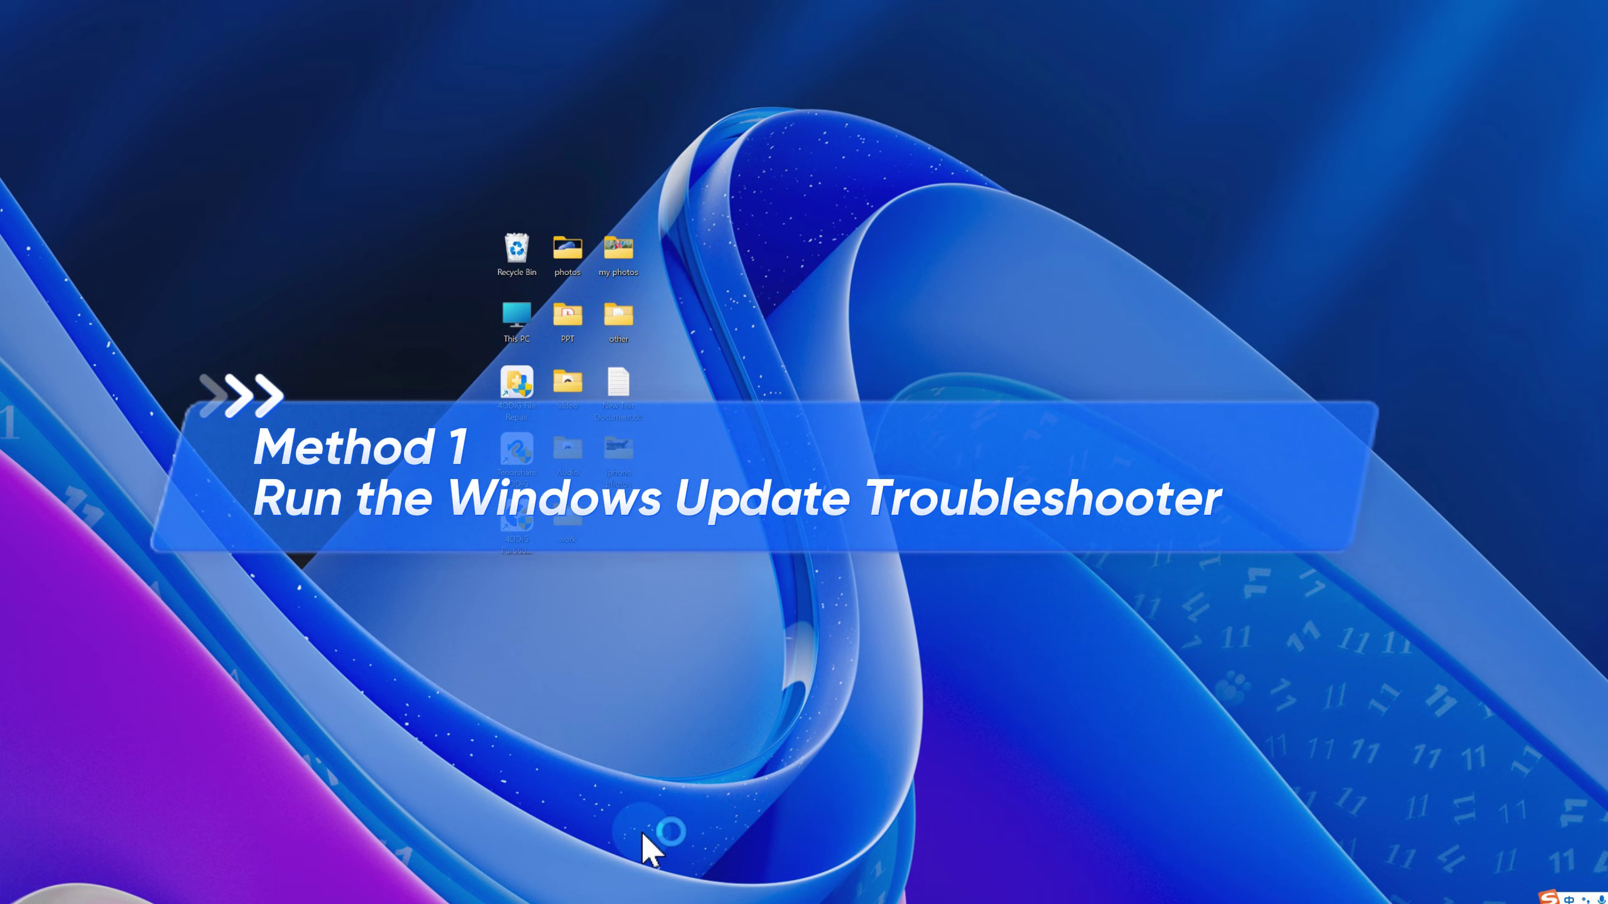
Run the Windows Update troubleshooter from the other troubleshooters in the system settings
left_click(646, 891)
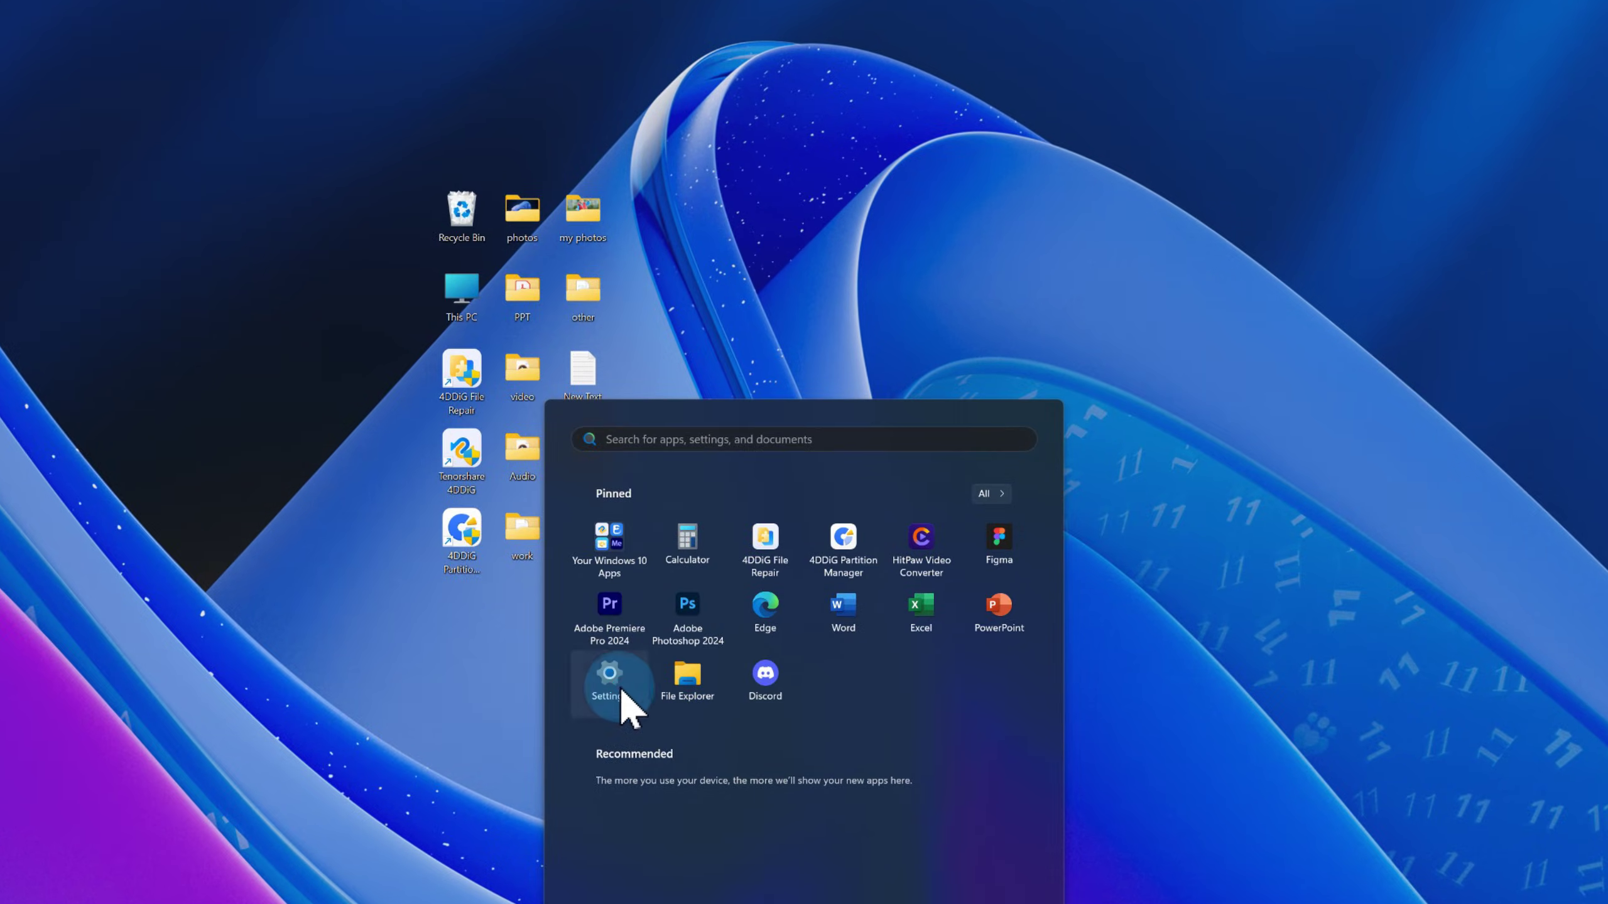
left_click(621, 690)
scroll(872, 614, "down", 3)
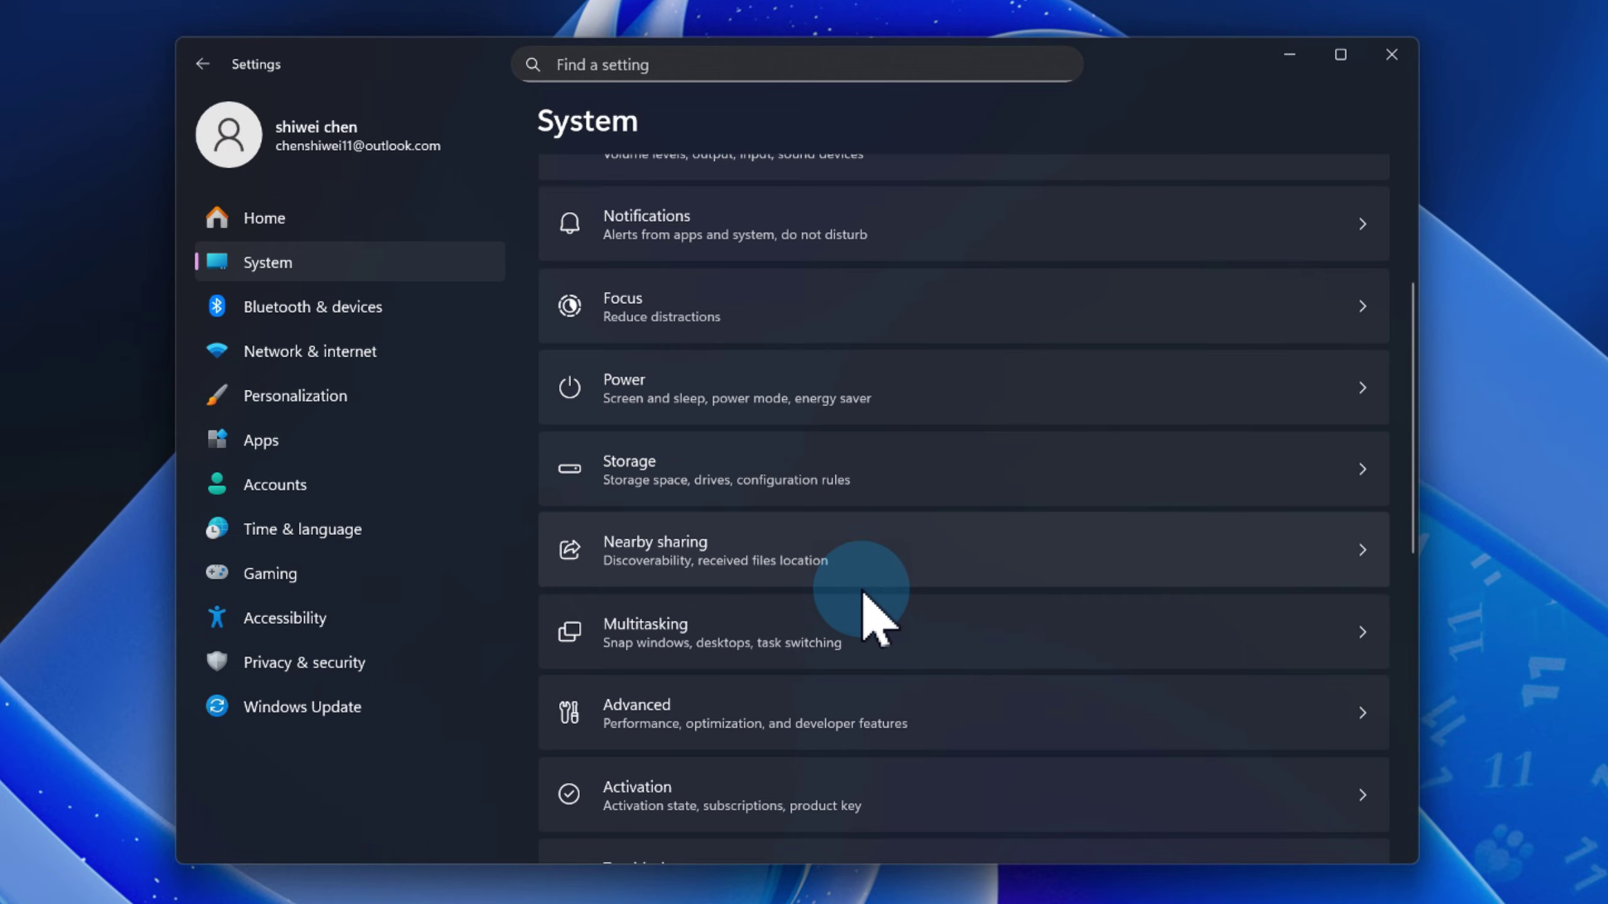
scroll(751, 753, "down", 3)
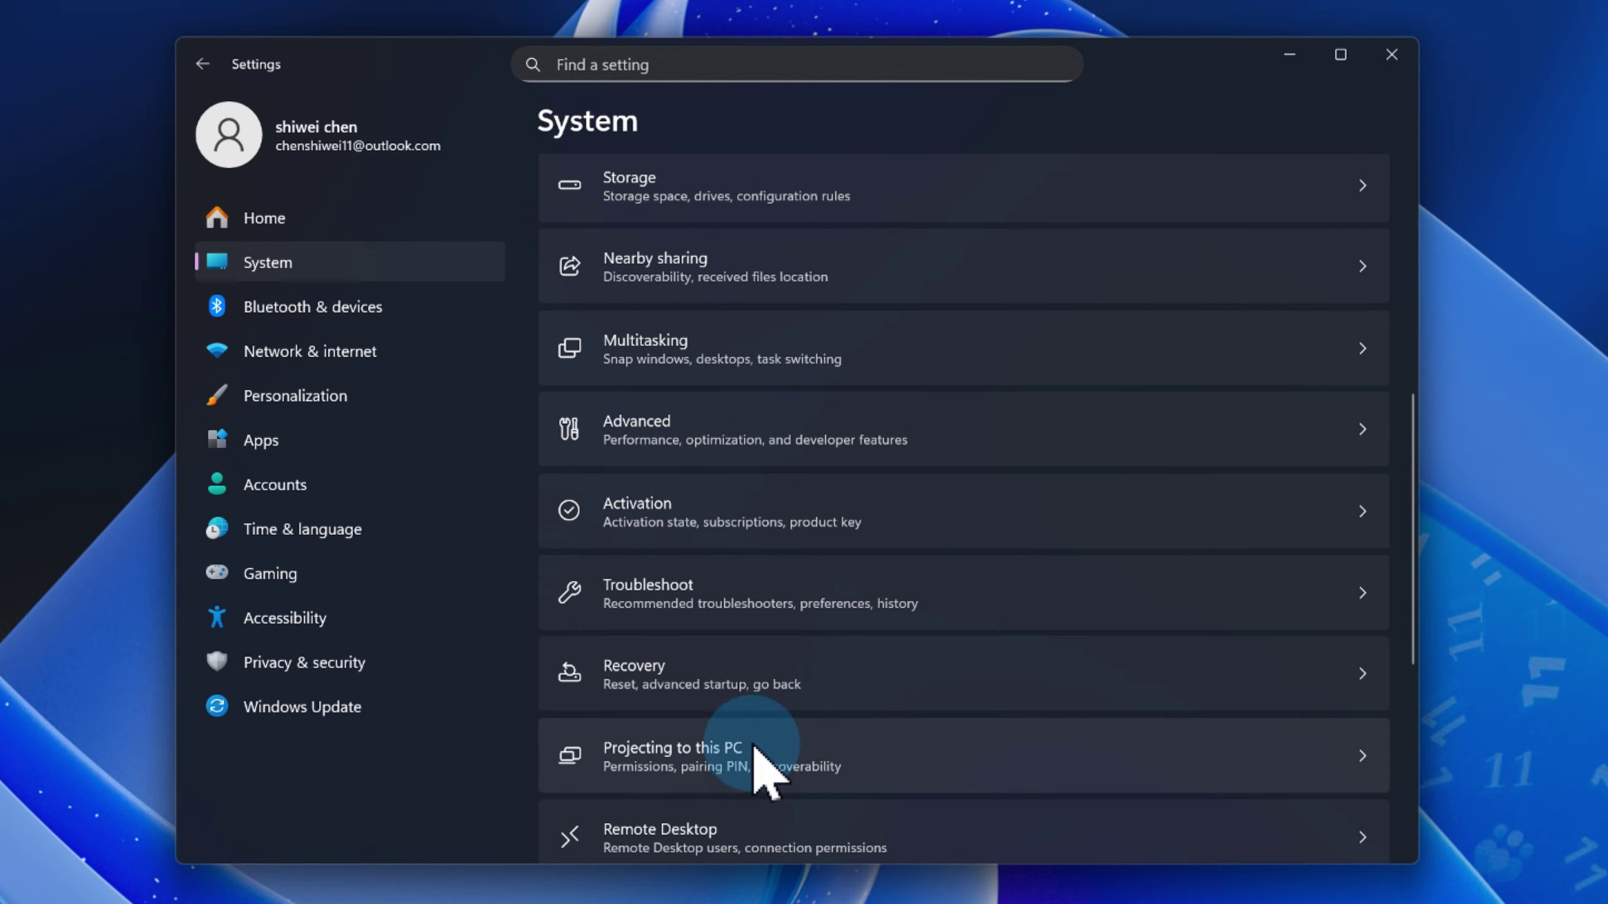
left_click(780, 593)
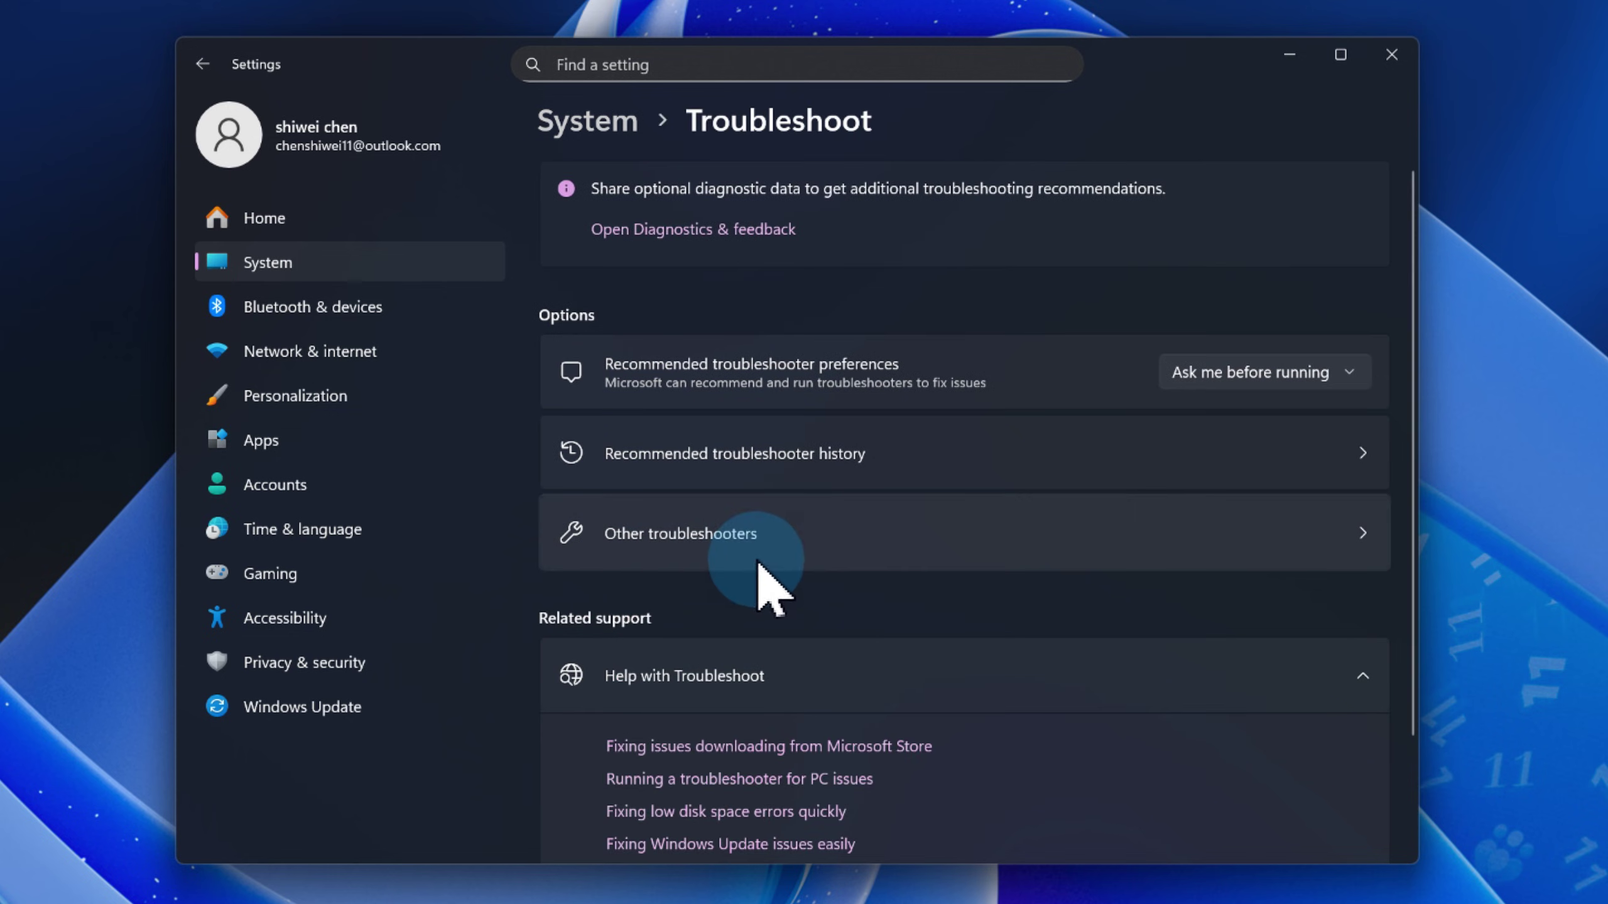
left_click(869, 543)
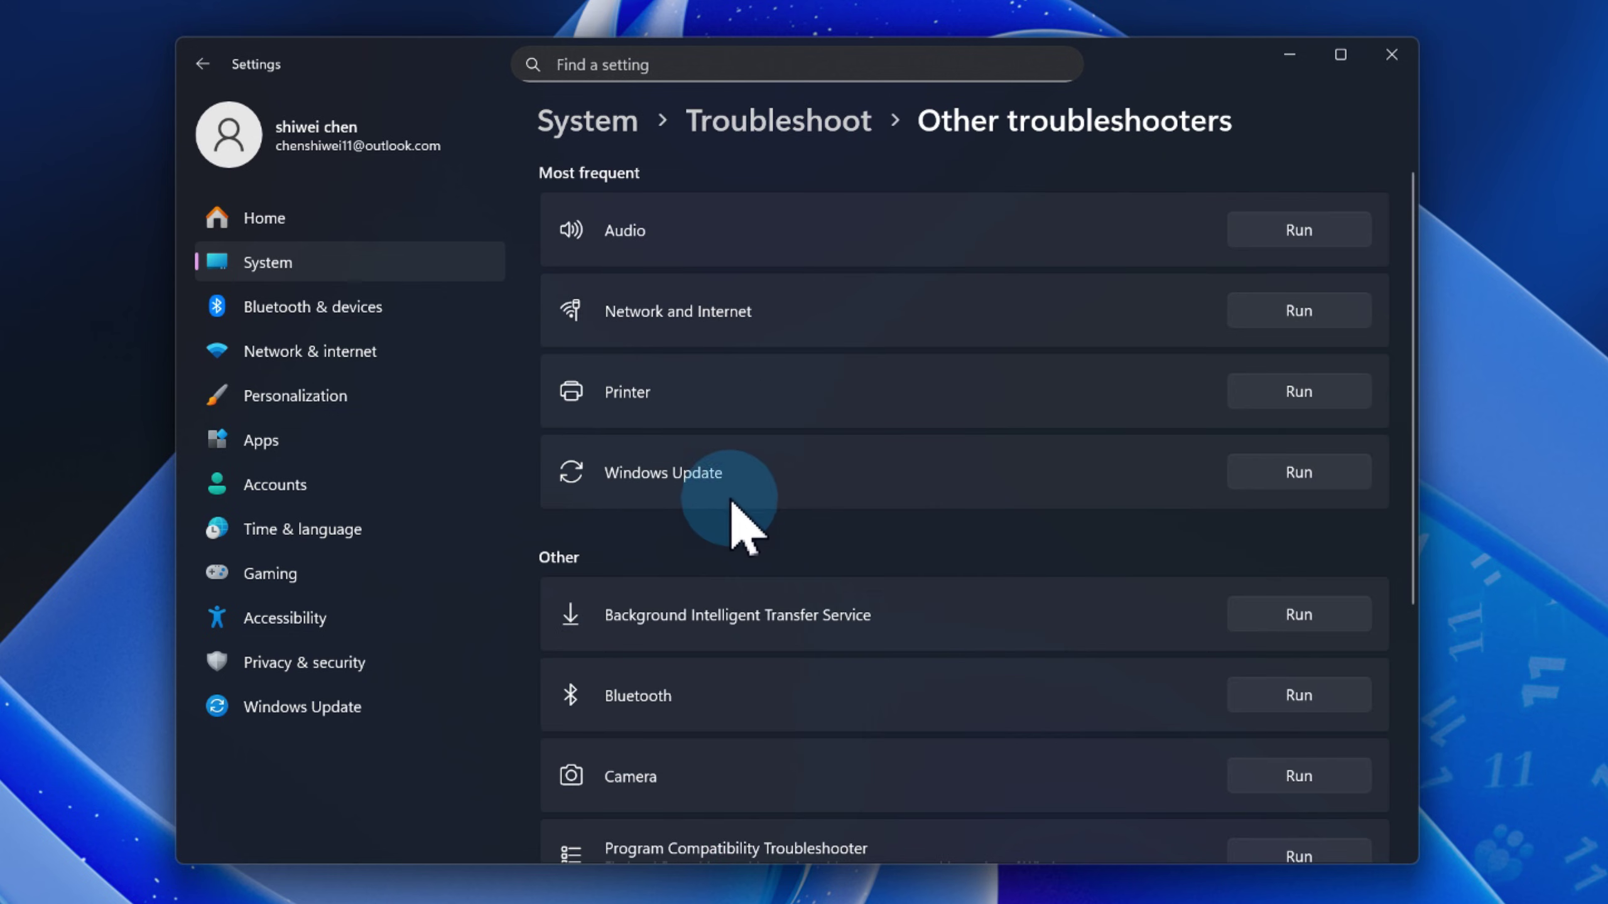
left_click(1250, 484)
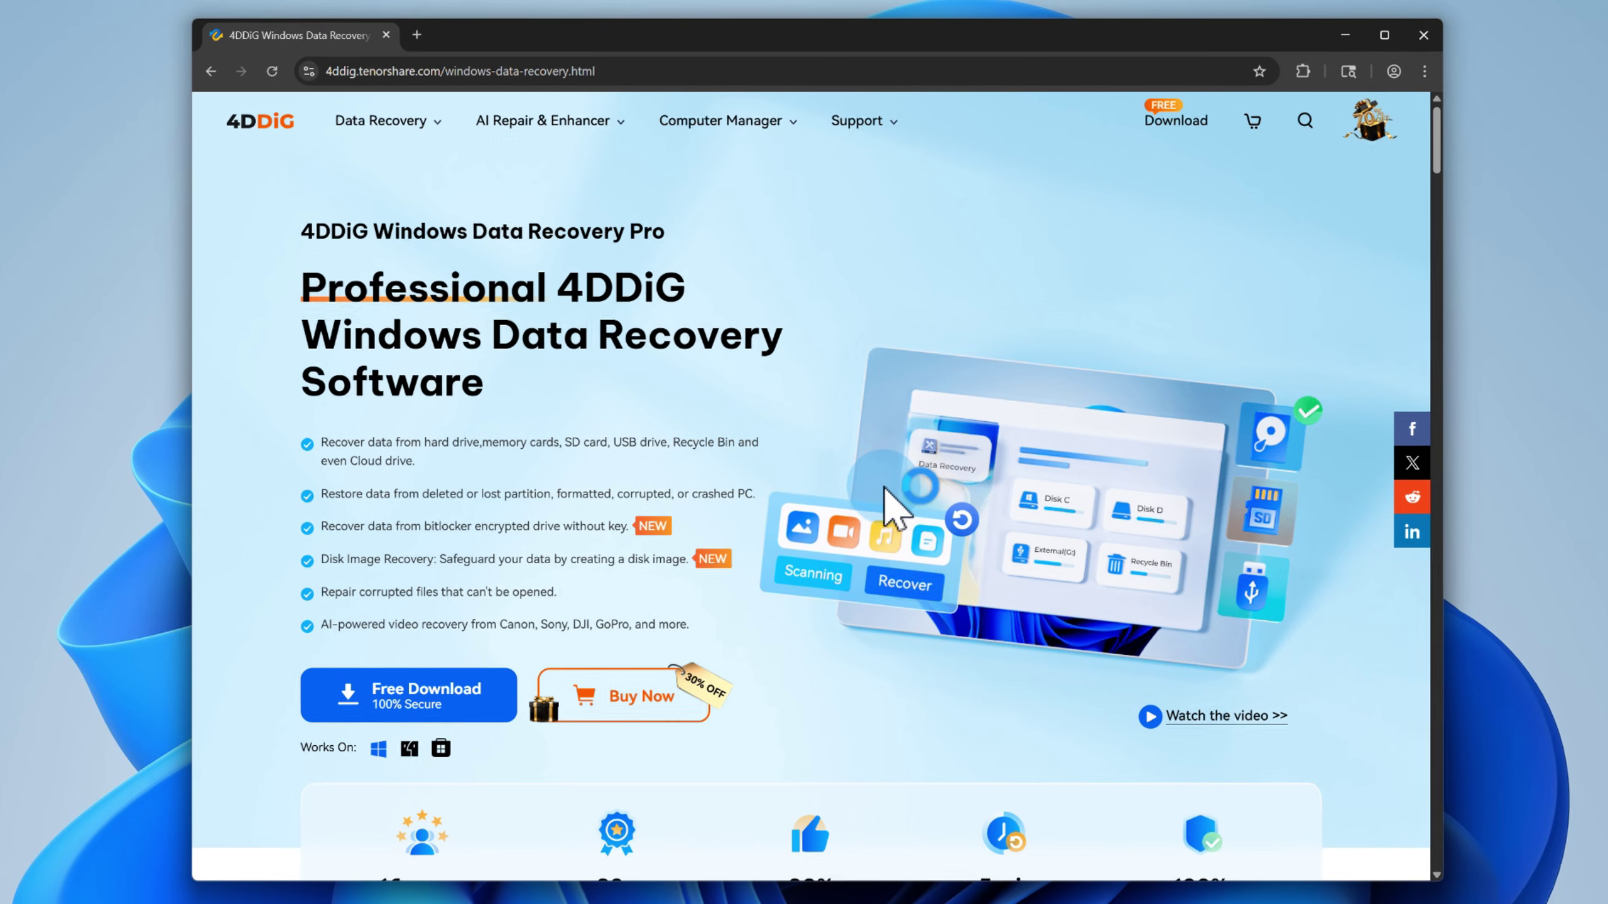
Review the recovery features and the Partition Recovery and Hard Drive Recovery scenarios on the 4DDiG Windows Data Recovery page
left_click_drag(299, 501, 750, 504)
left_click(733, 502)
scroll(1035, 665, "down", 15)
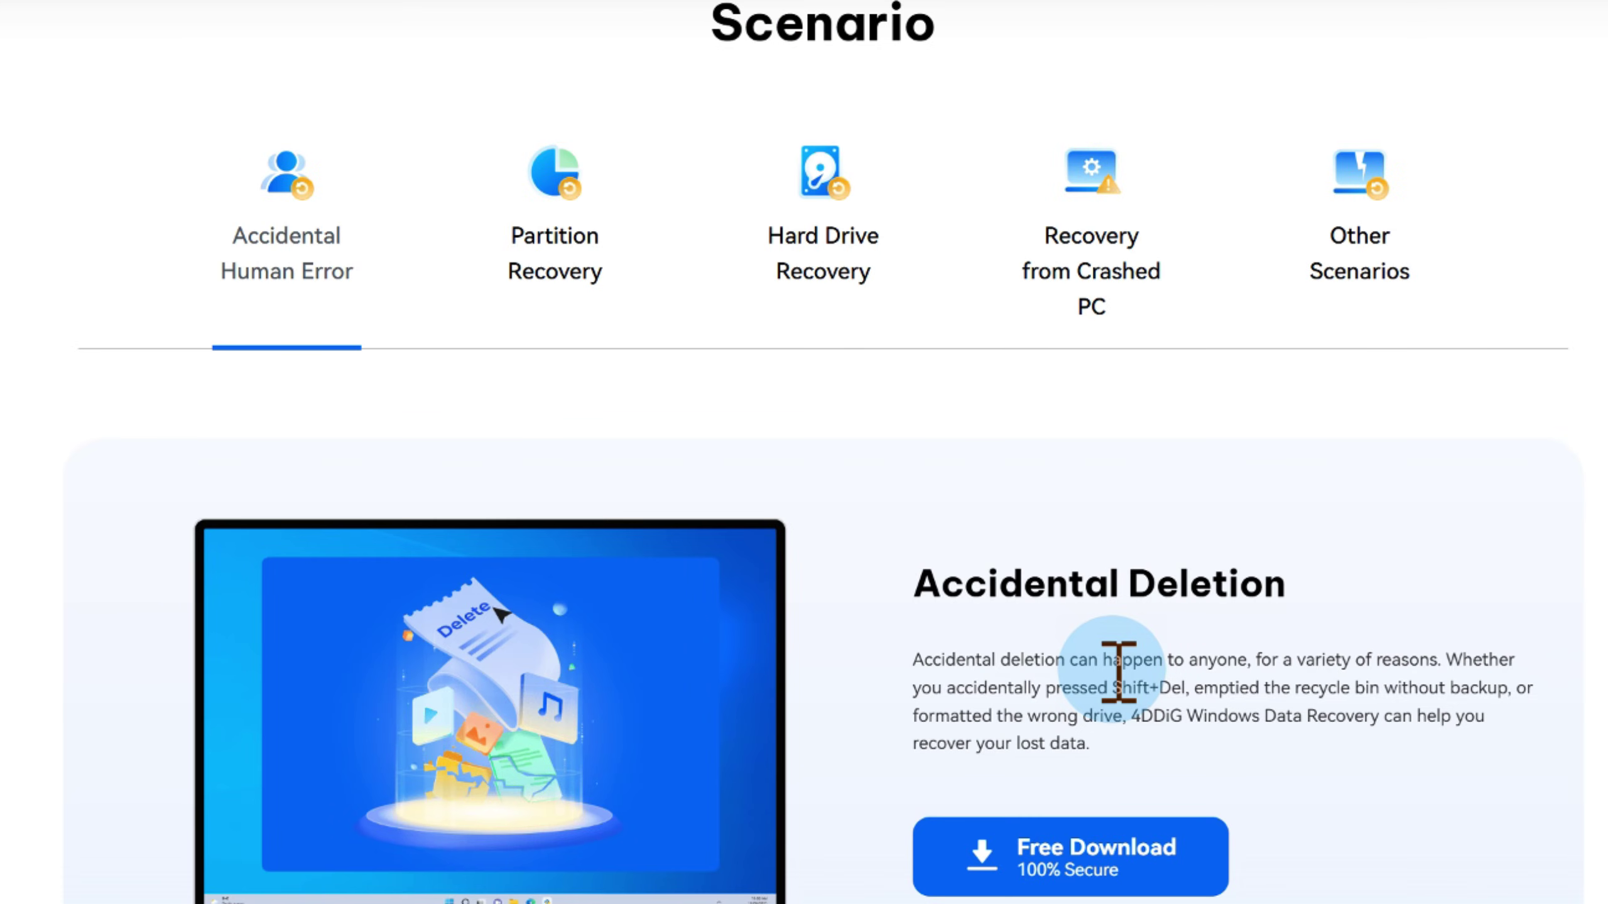
left_click(611, 269)
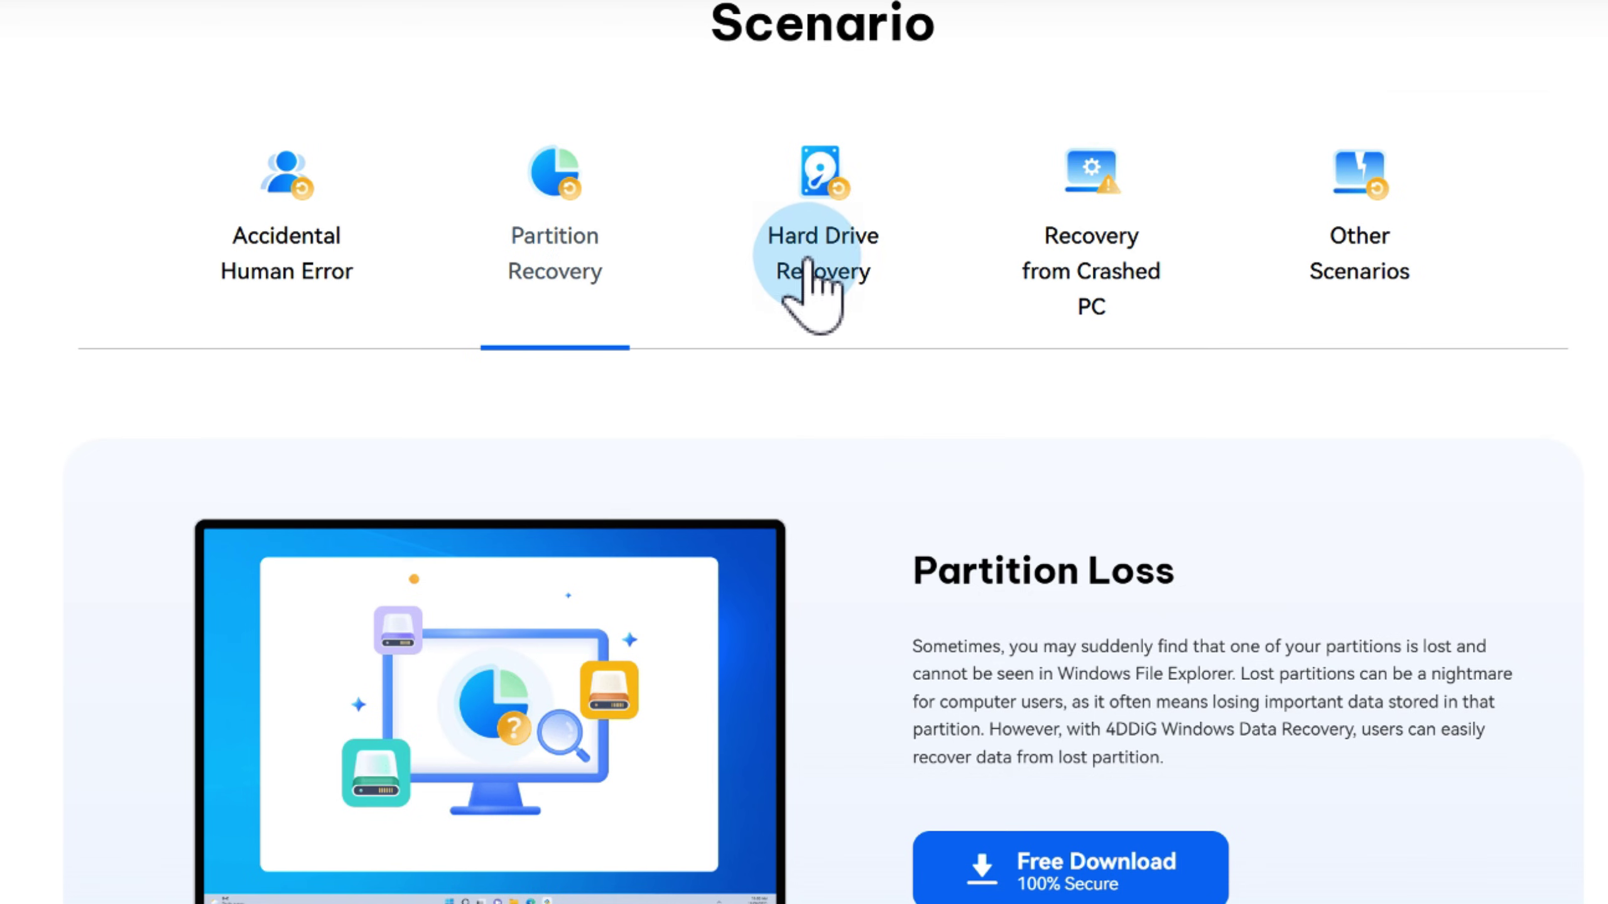
left_click(809, 256)
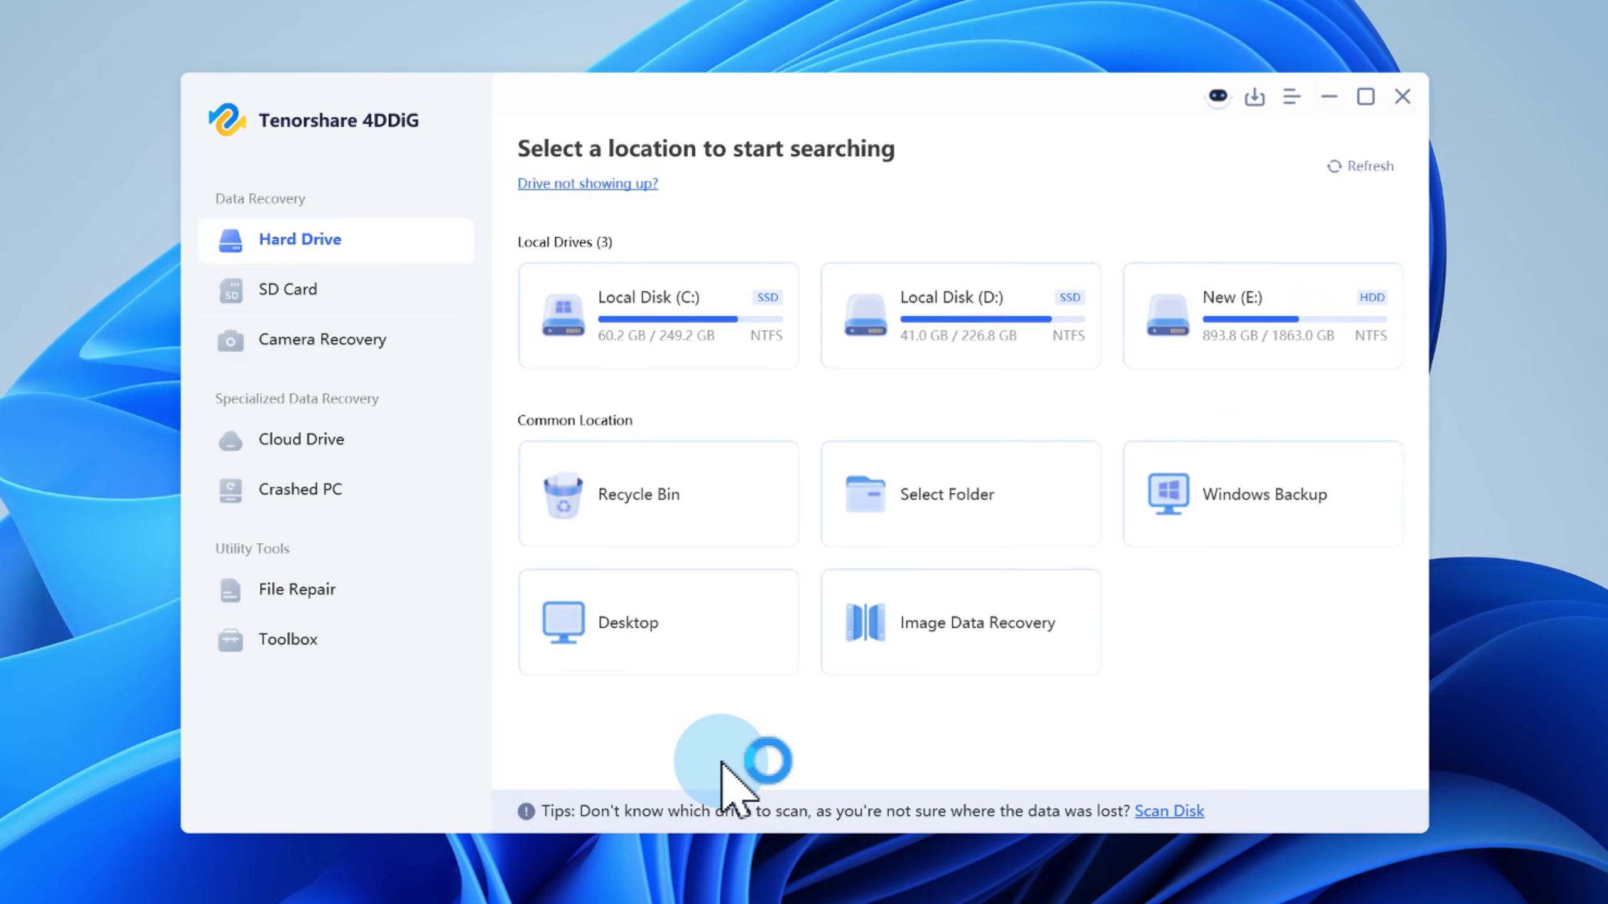
Switch to Tenorshare 4DDiG and scan the Recycle Bin for lost files
mouse_move(1331, 535)
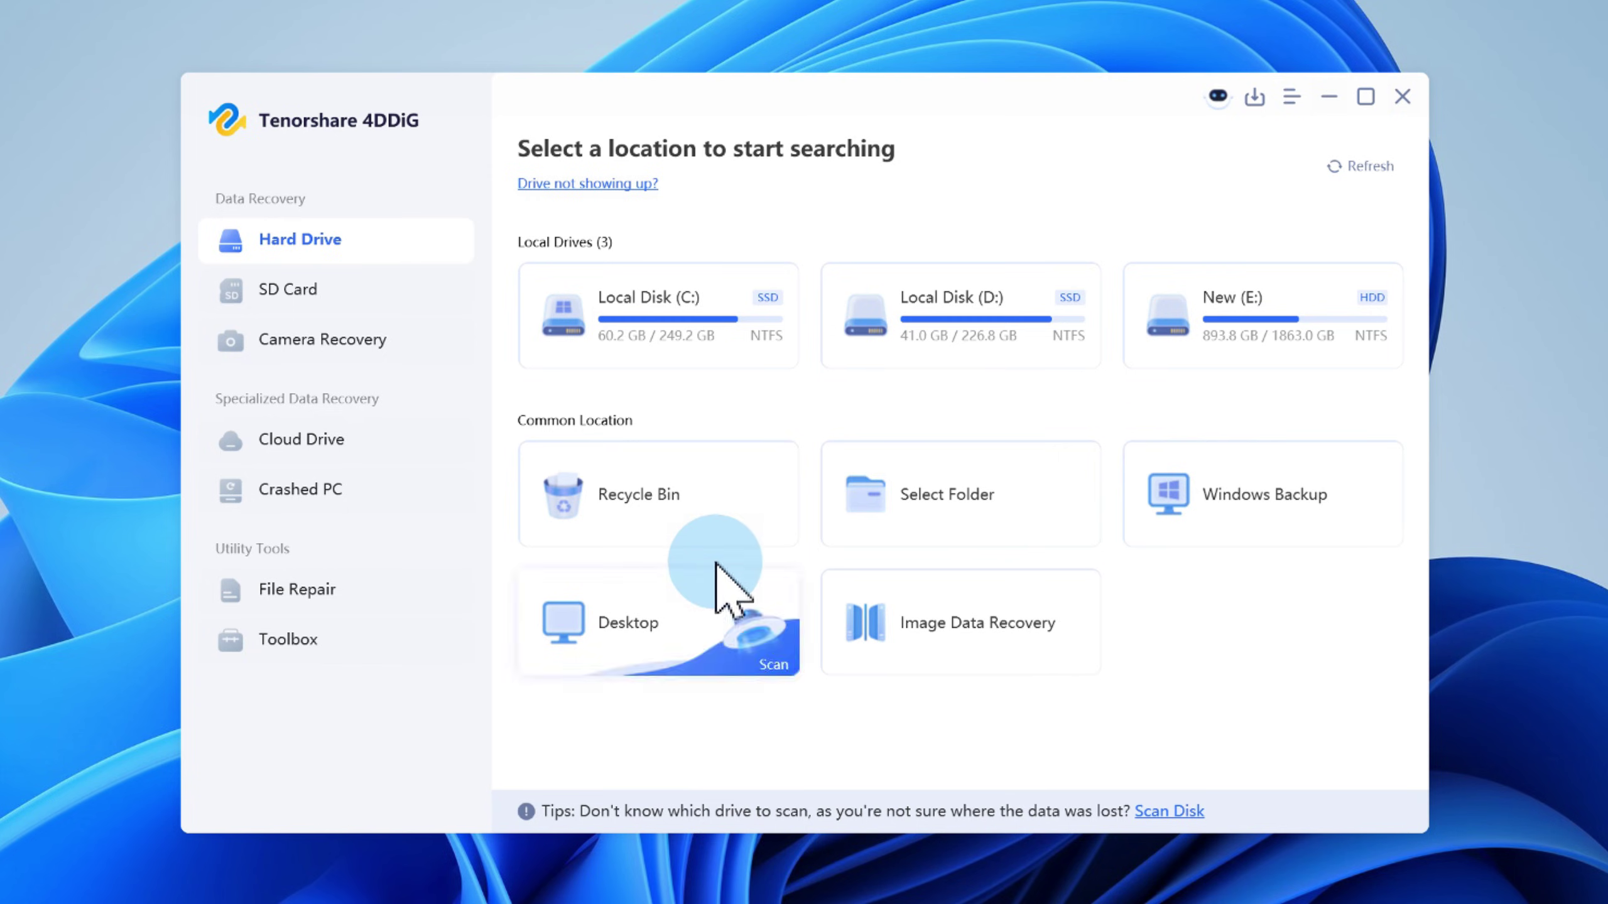
left_click(768, 538)
left_click(760, 570)
left_click(784, 608)
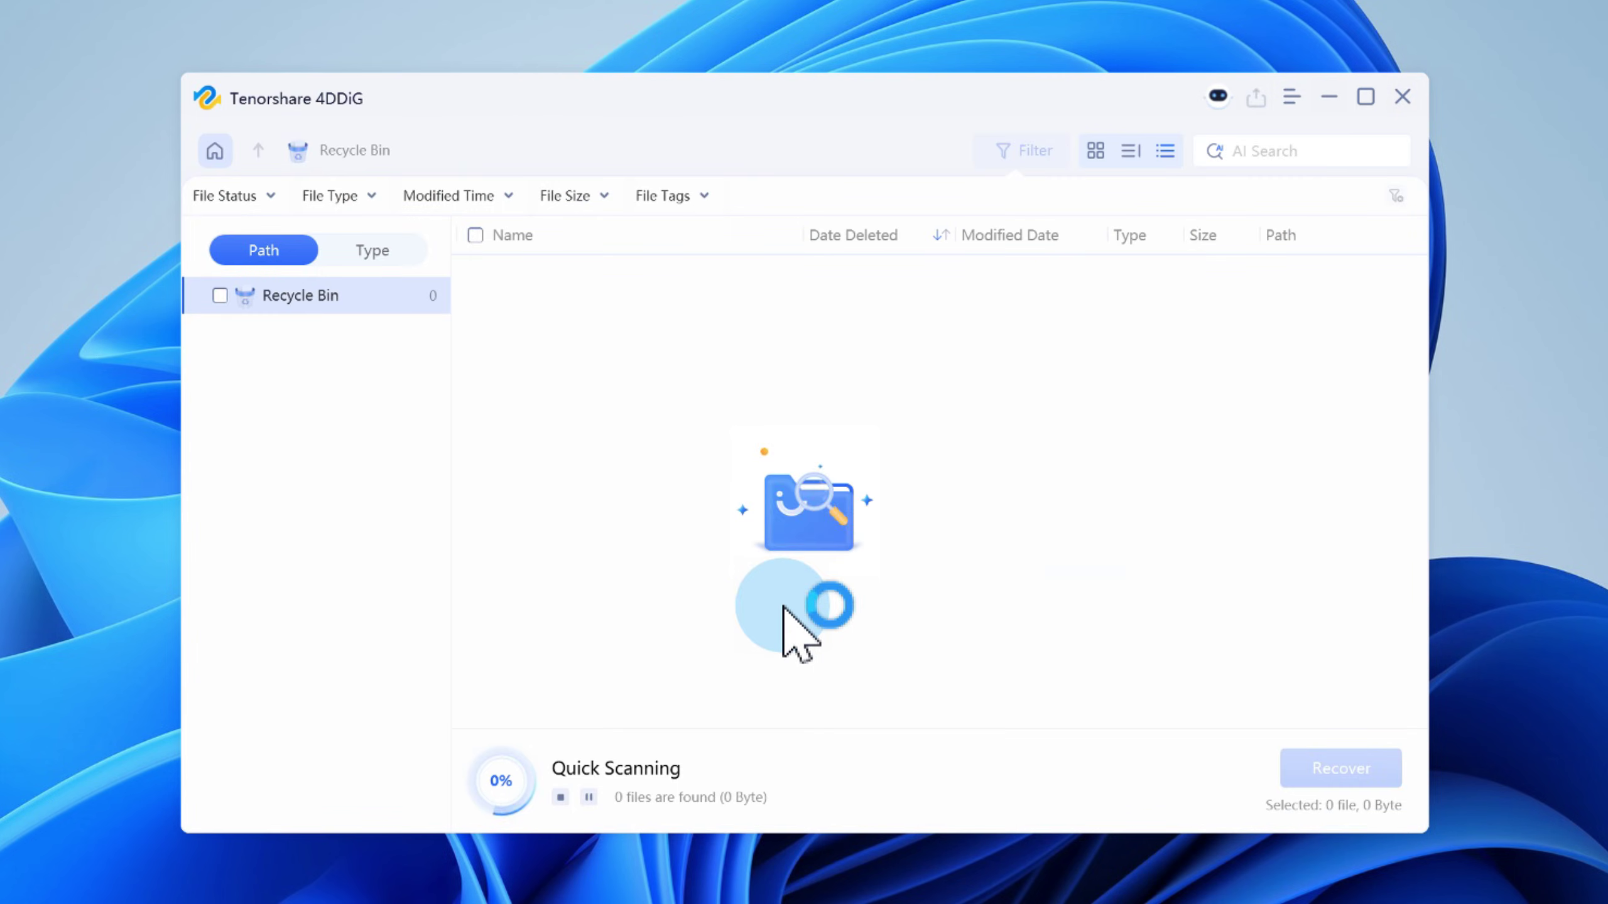
left_click(852, 535)
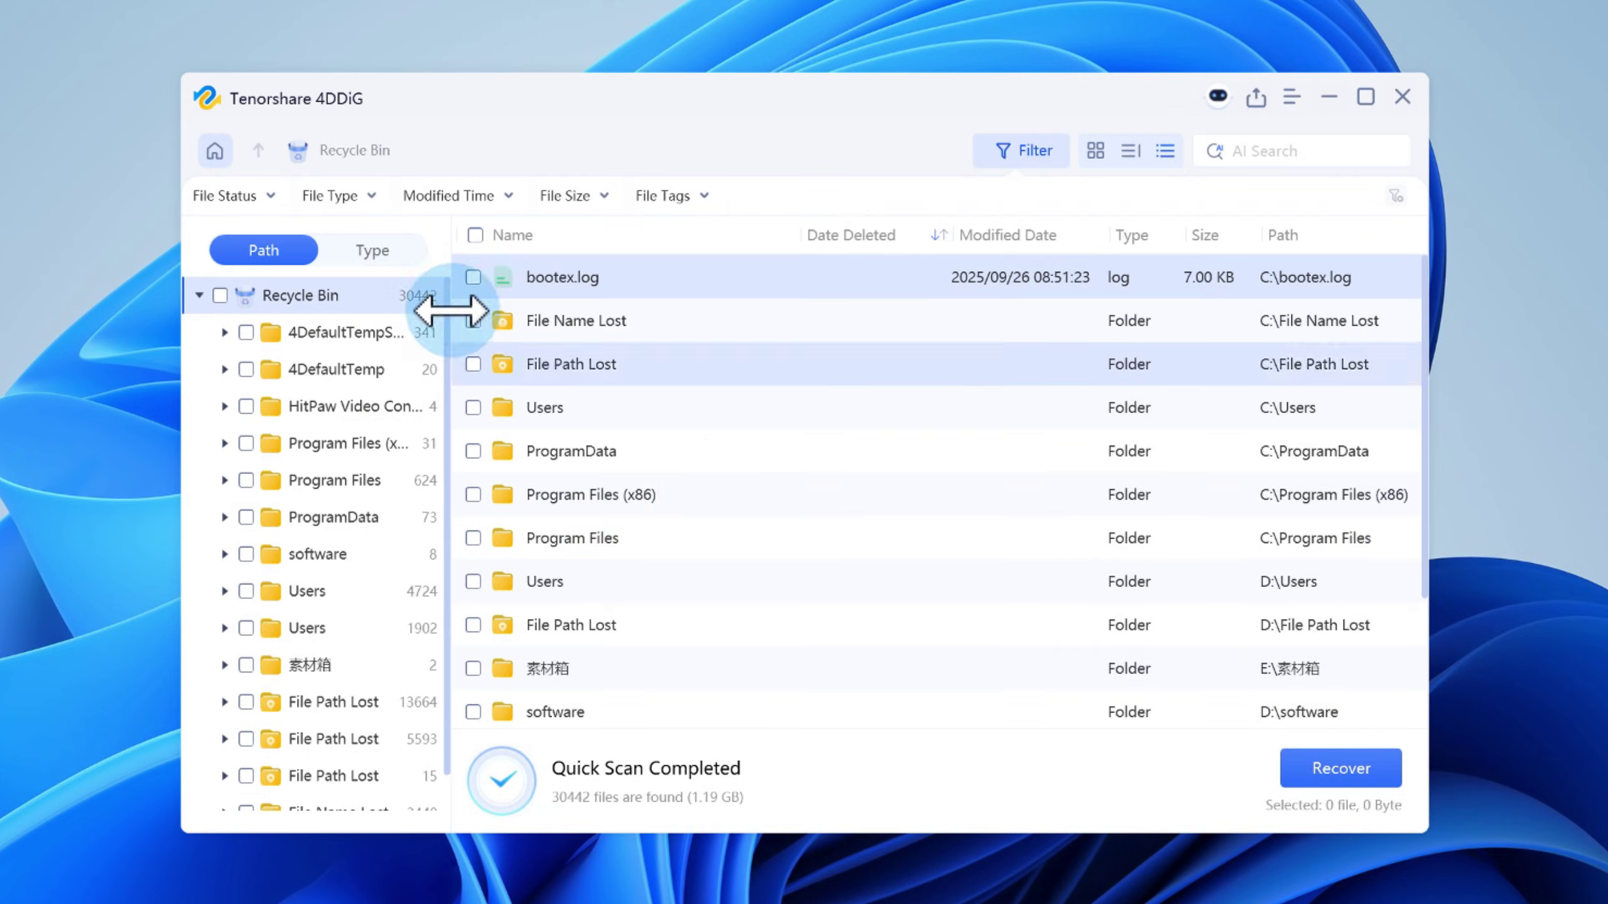
Group the scan results by type and select the toy-figure image in the jpg photo folder for recovery
left_click(375, 254)
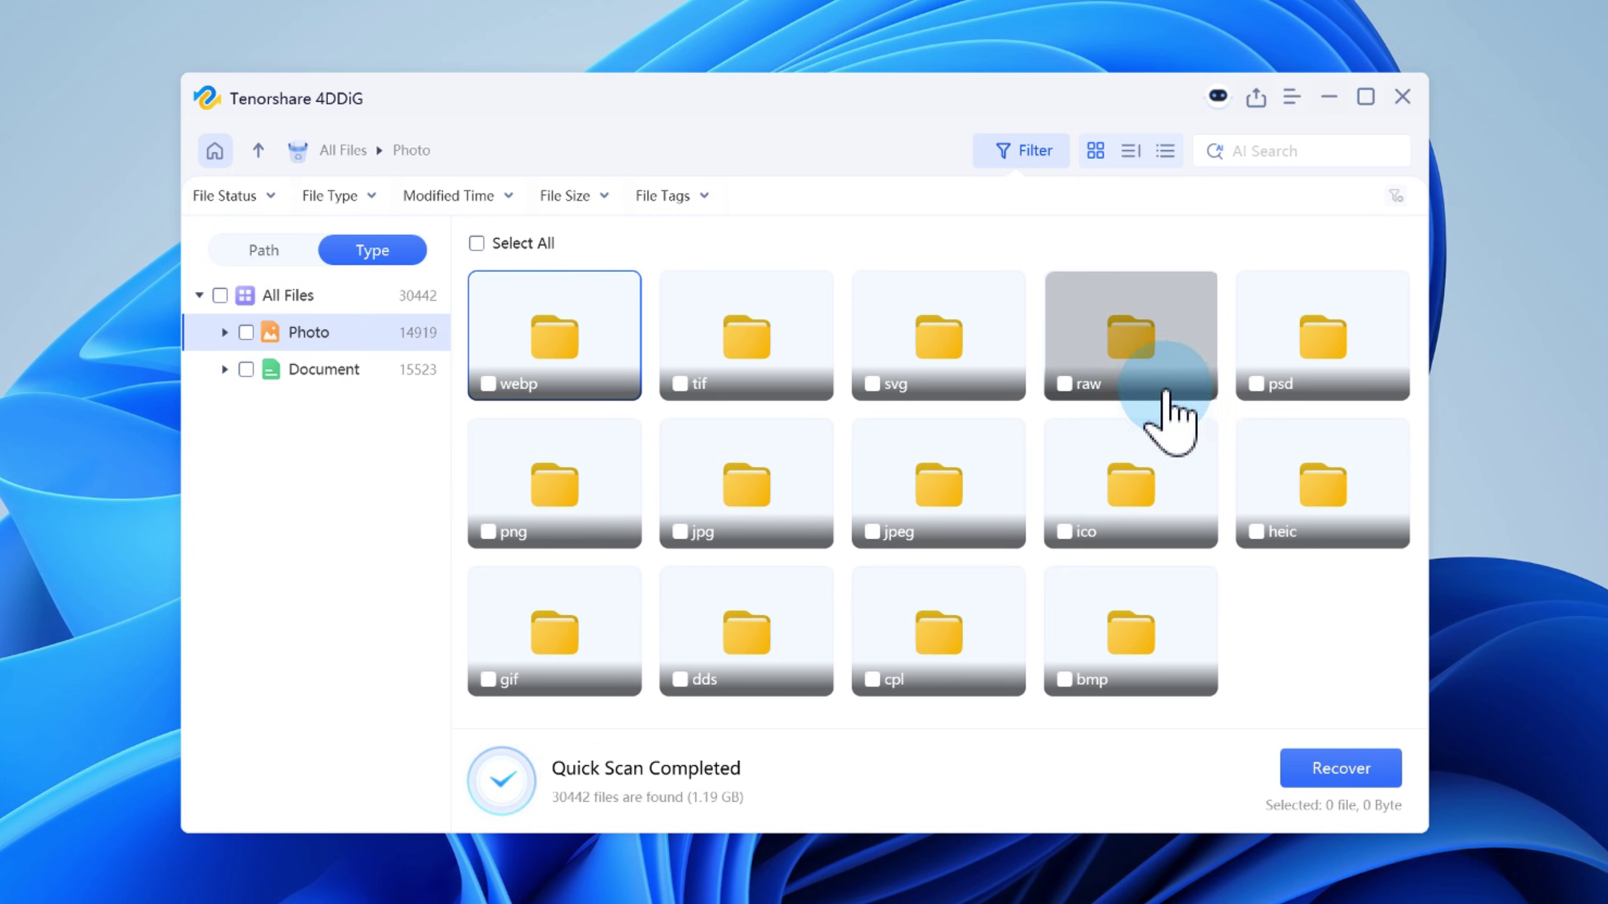
left_click(936, 482)
left_click(718, 503)
left_click(680, 470)
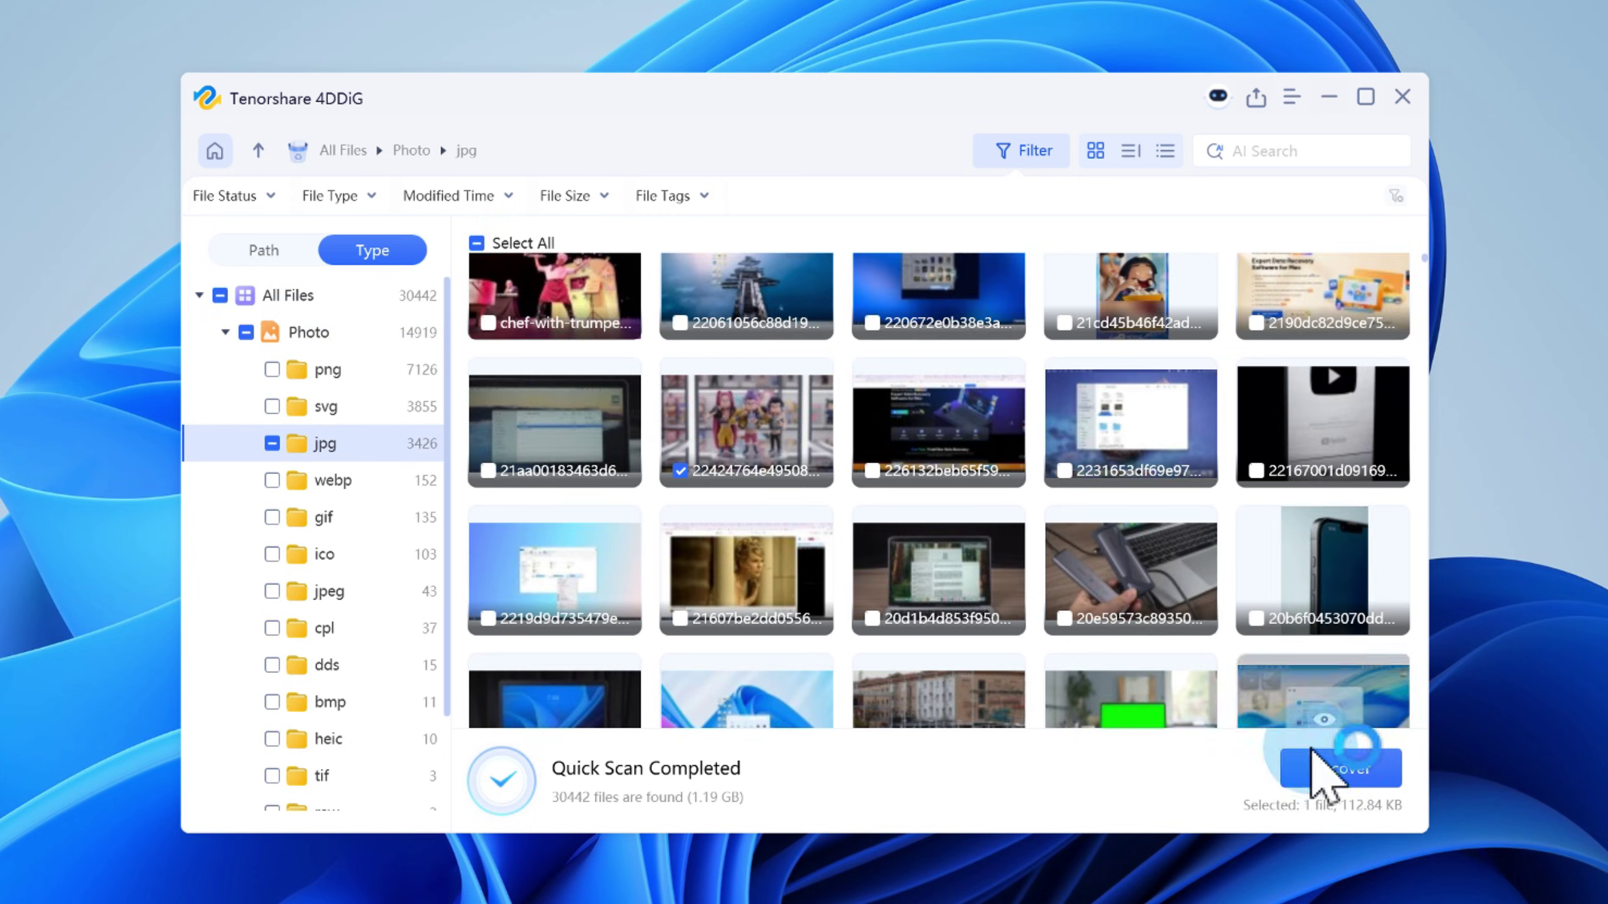
Recover the selected toy-figure image to the New (E:) drive, accepting the save location despite the overwrite warning
left_click(1350, 787)
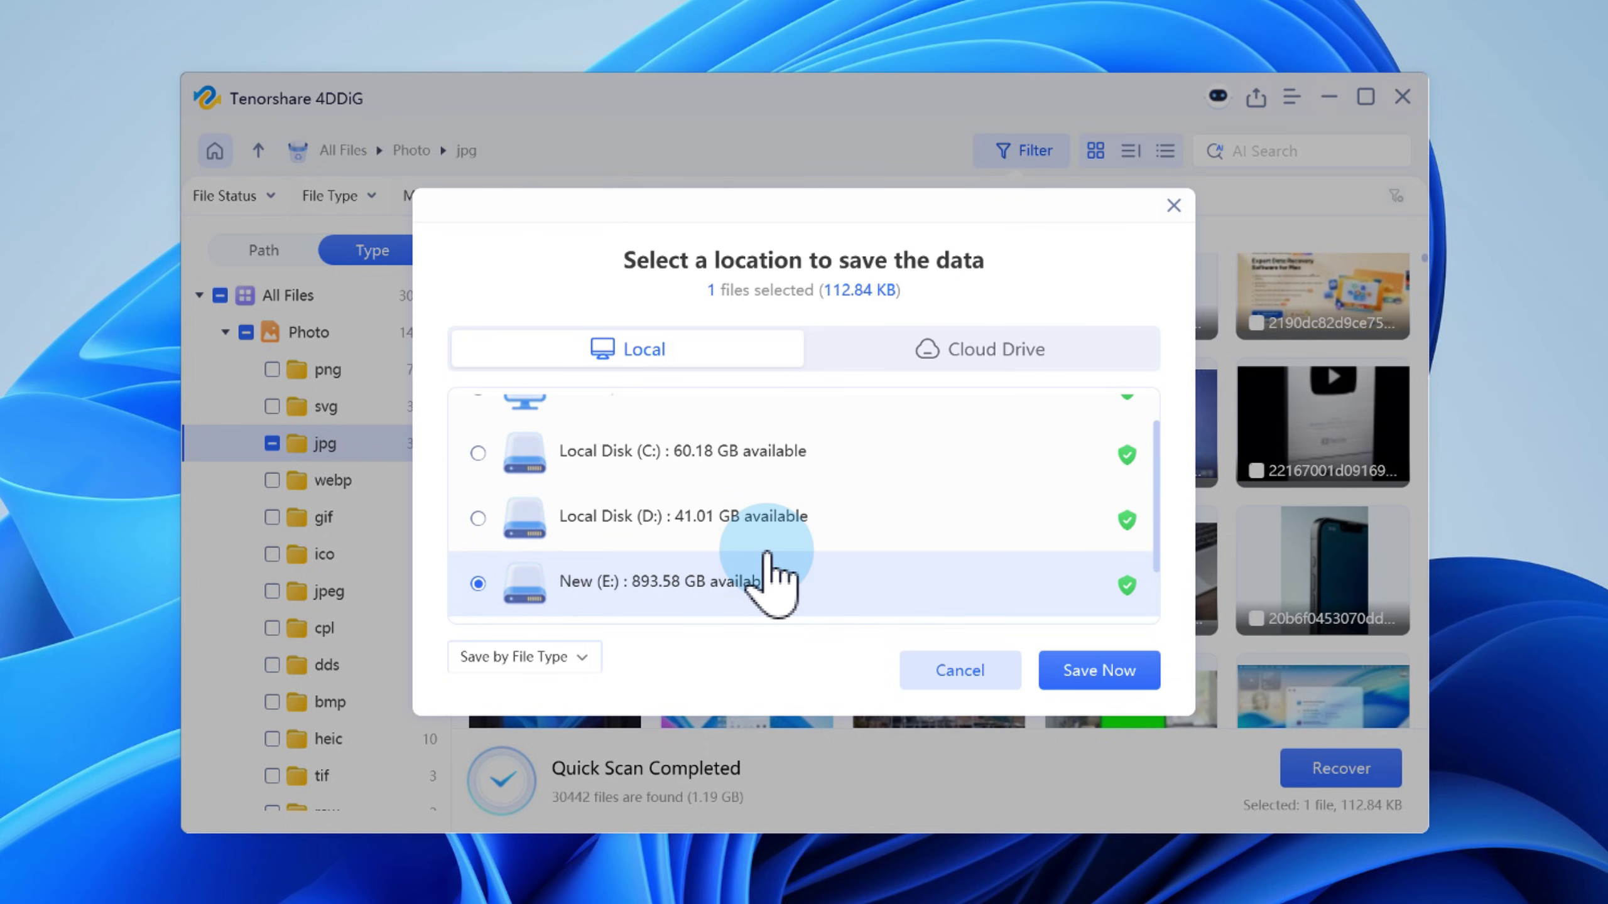
scroll(769, 569, "up", 2)
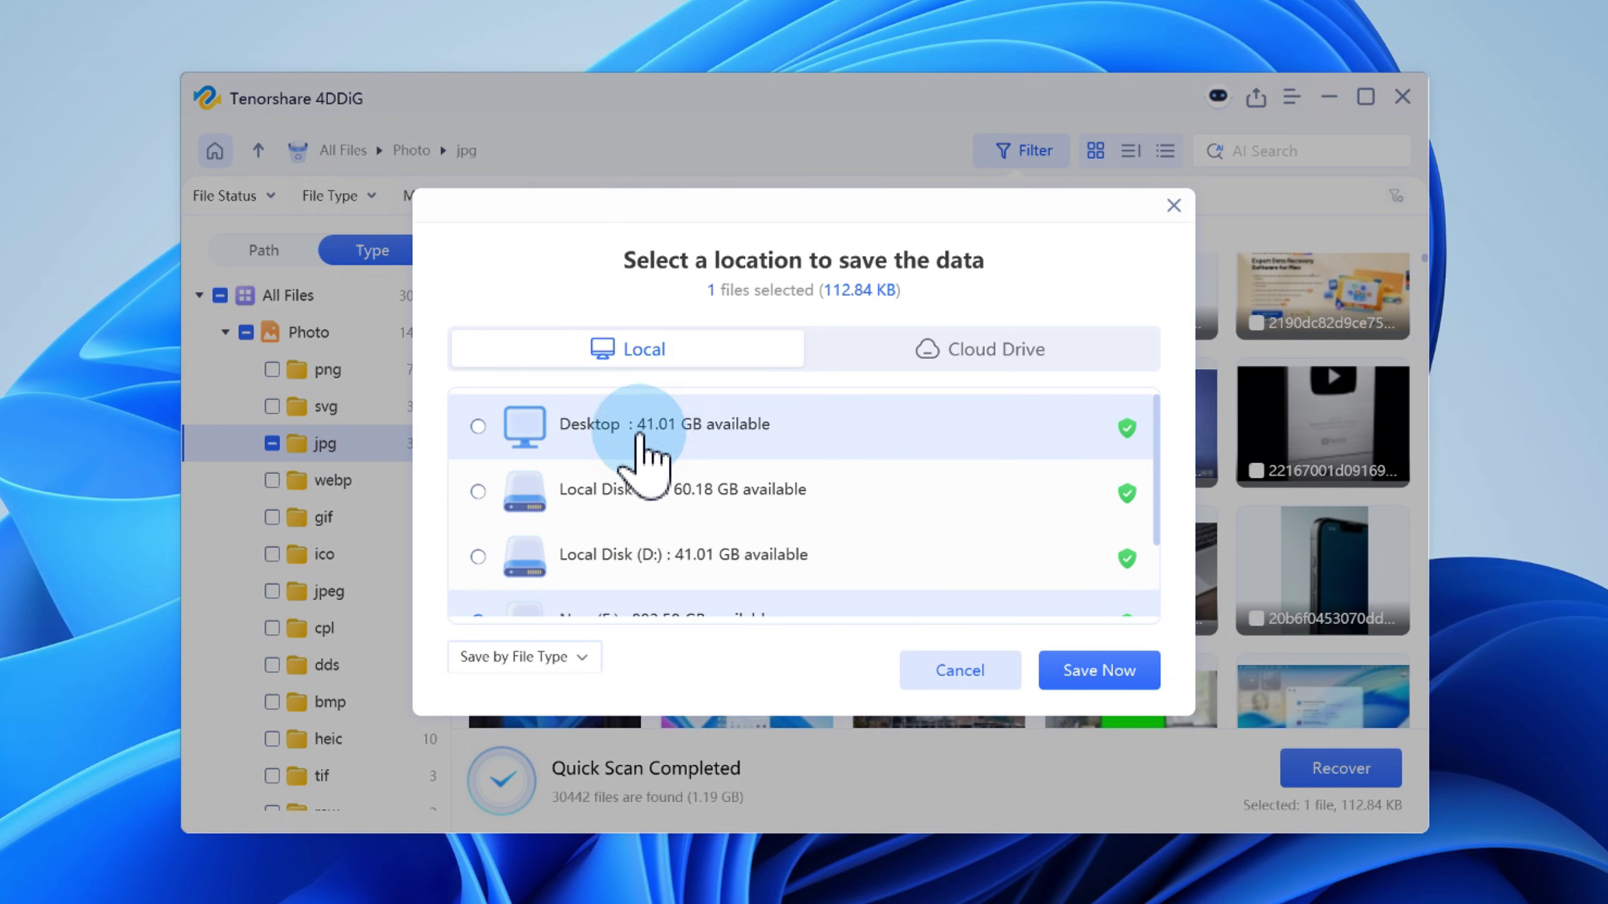
scroll(689, 477, "down", 2)
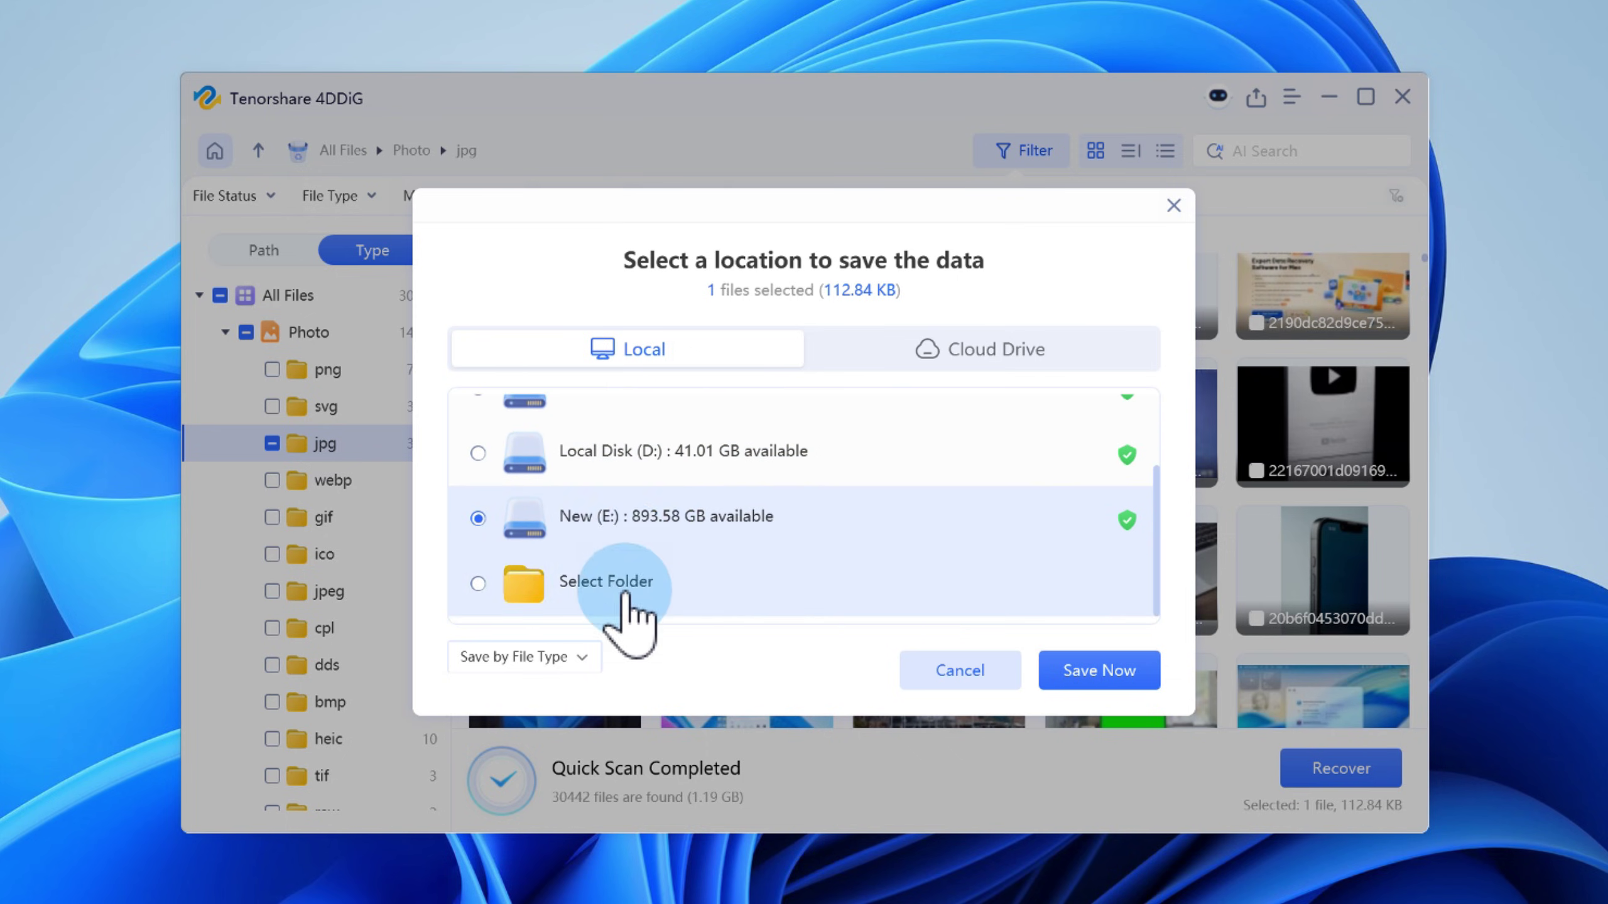
left_click(1068, 669)
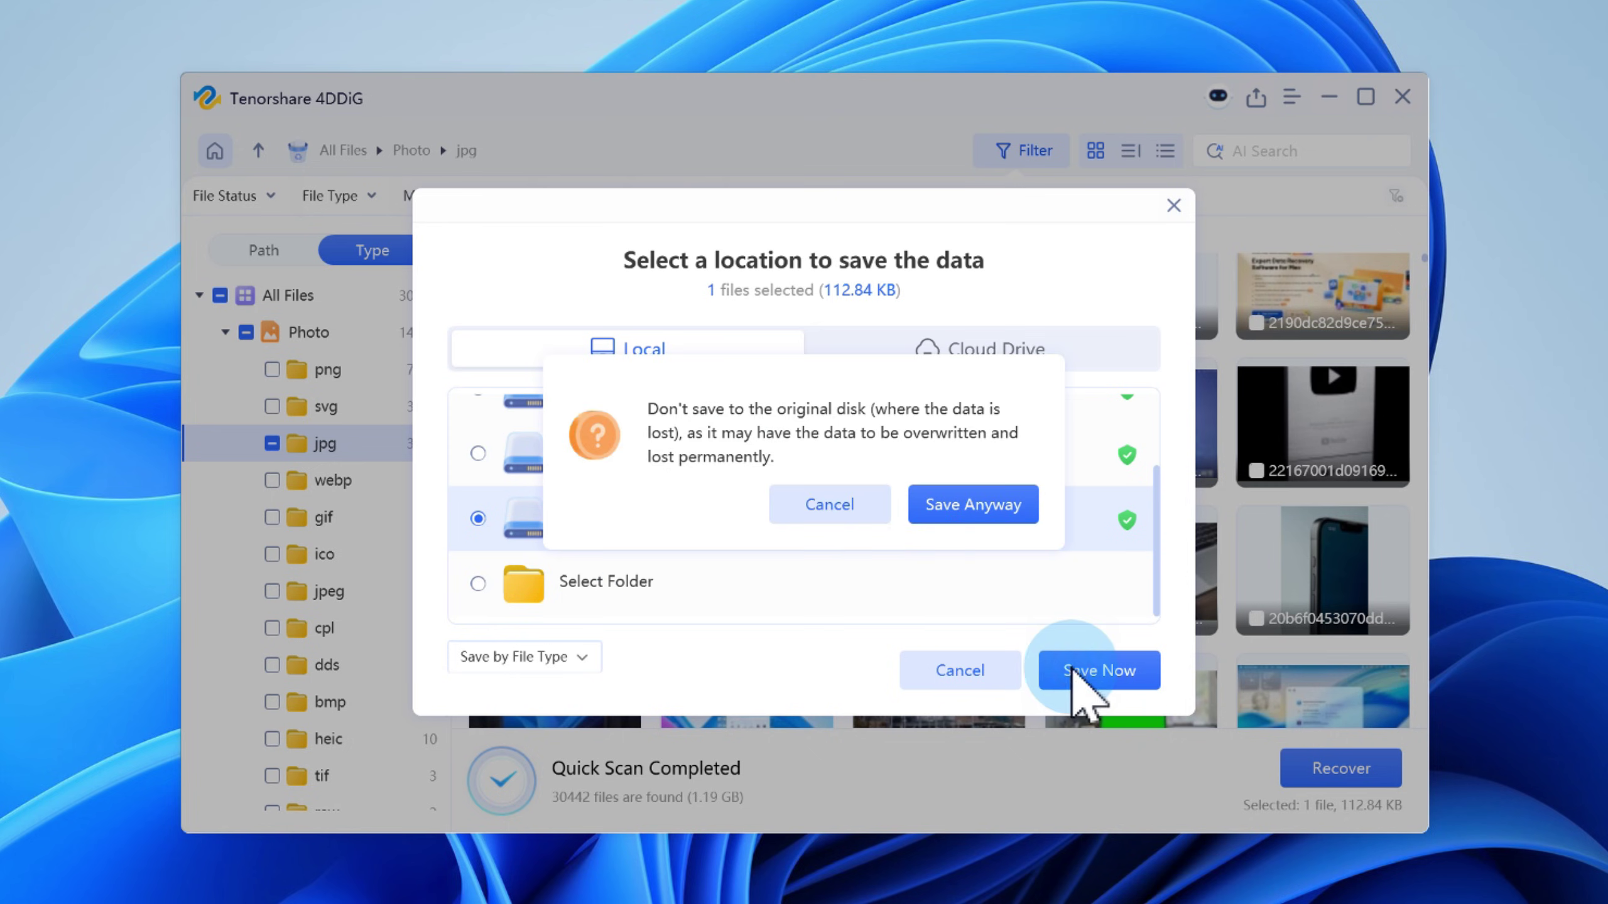
left_click(928, 525)
left_click(922, 507)
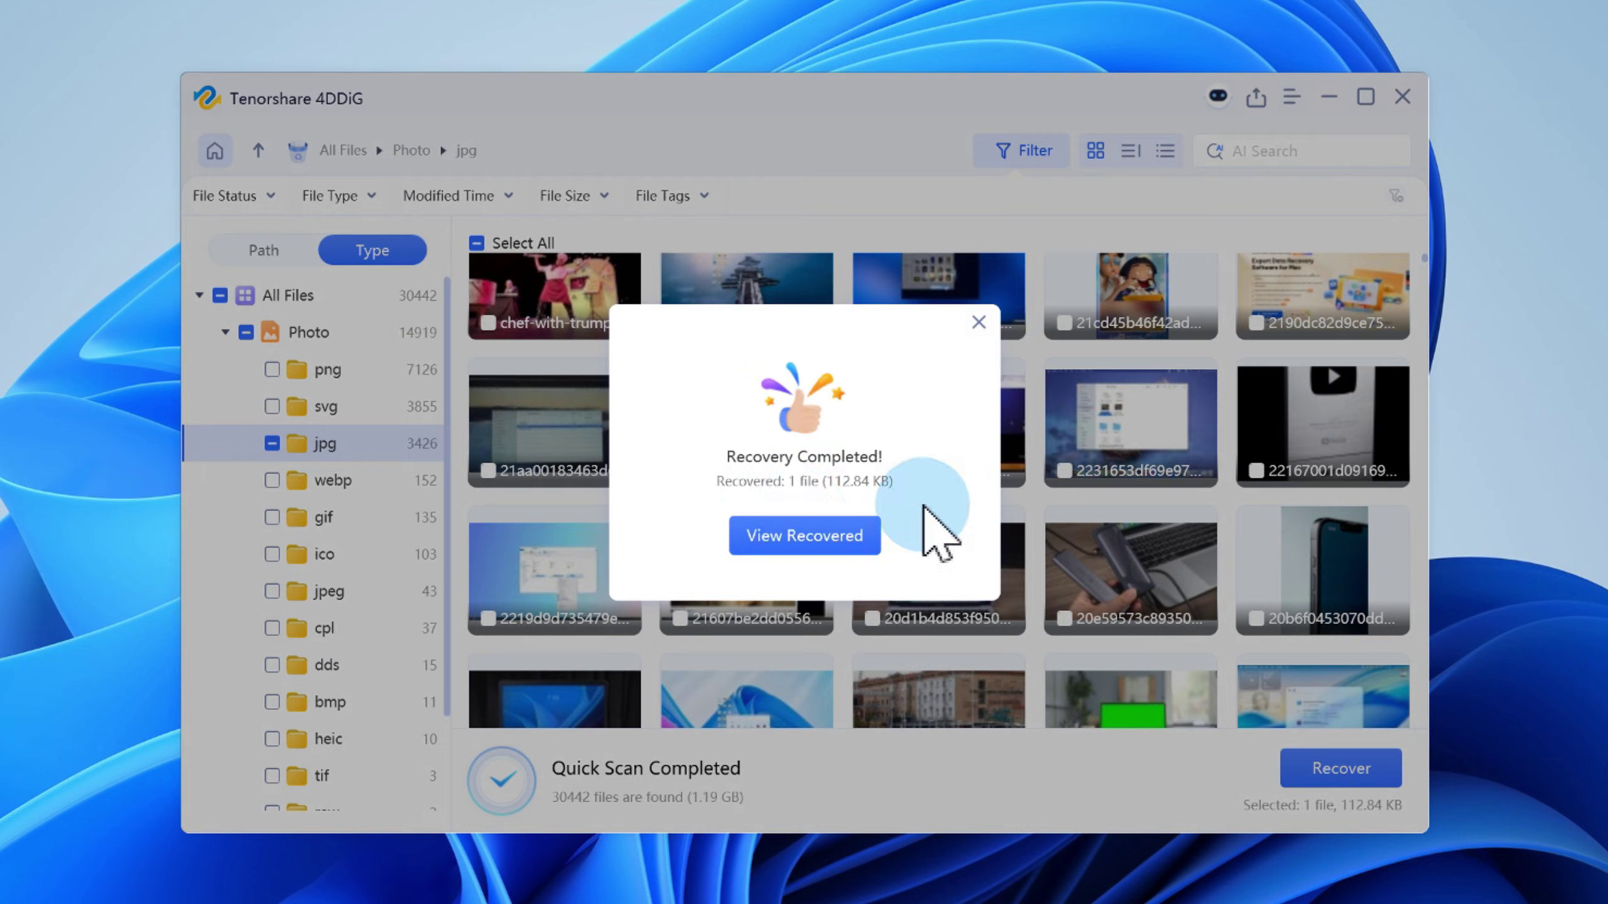
View the recovered image in its output folder, minimize that window and dismiss the recovery completion message
left_click(774, 535)
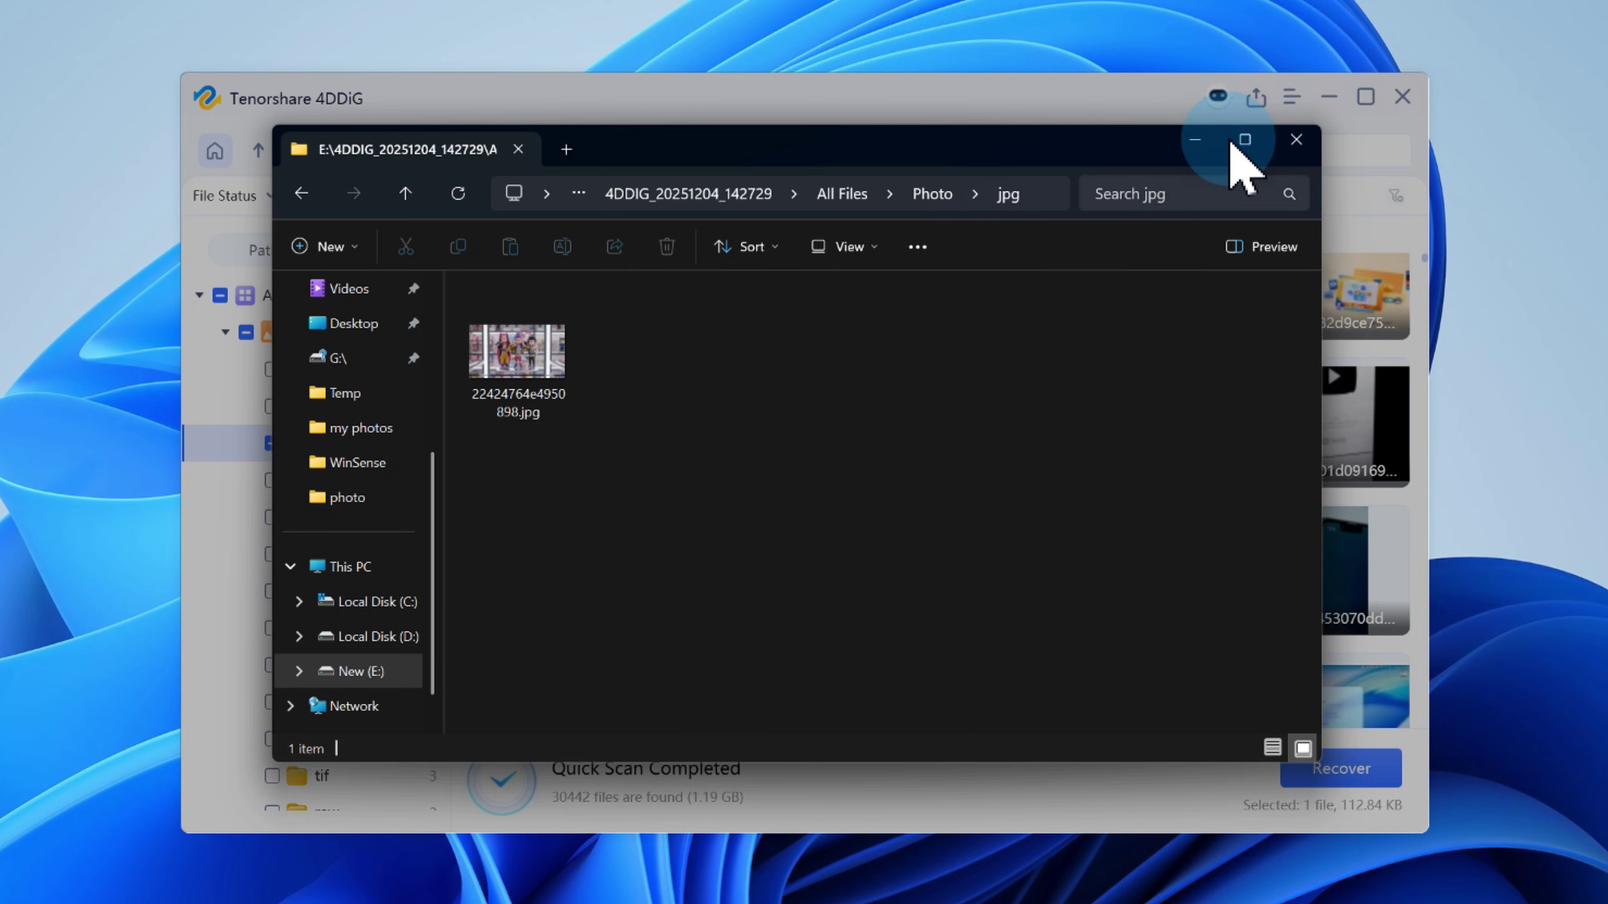
left_click(1200, 141)
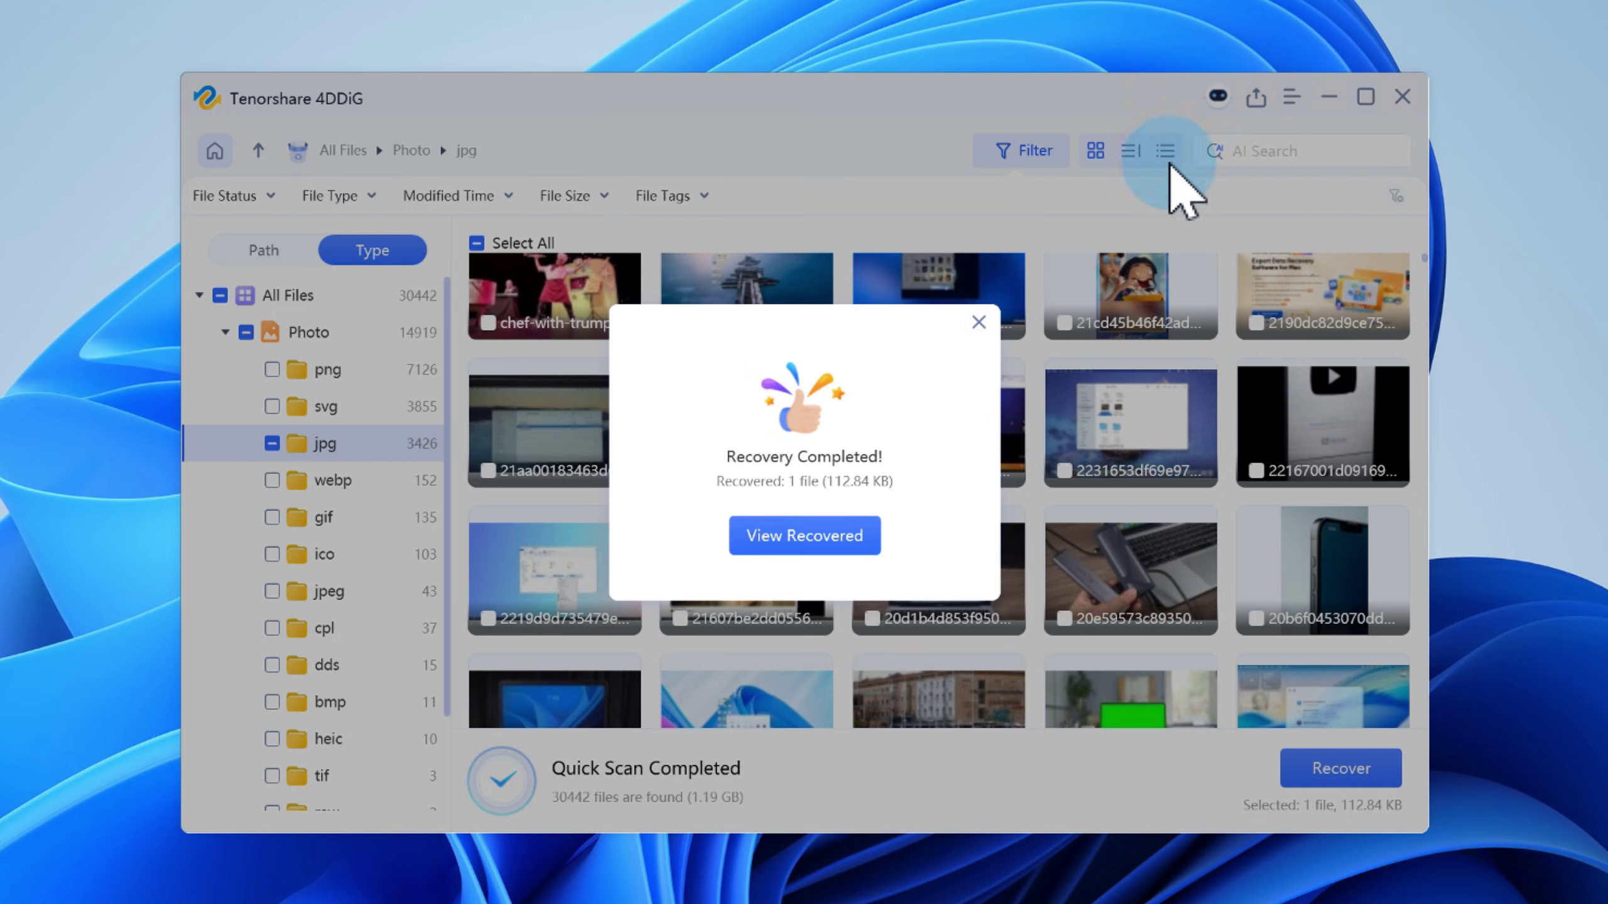
left_click(977, 323)
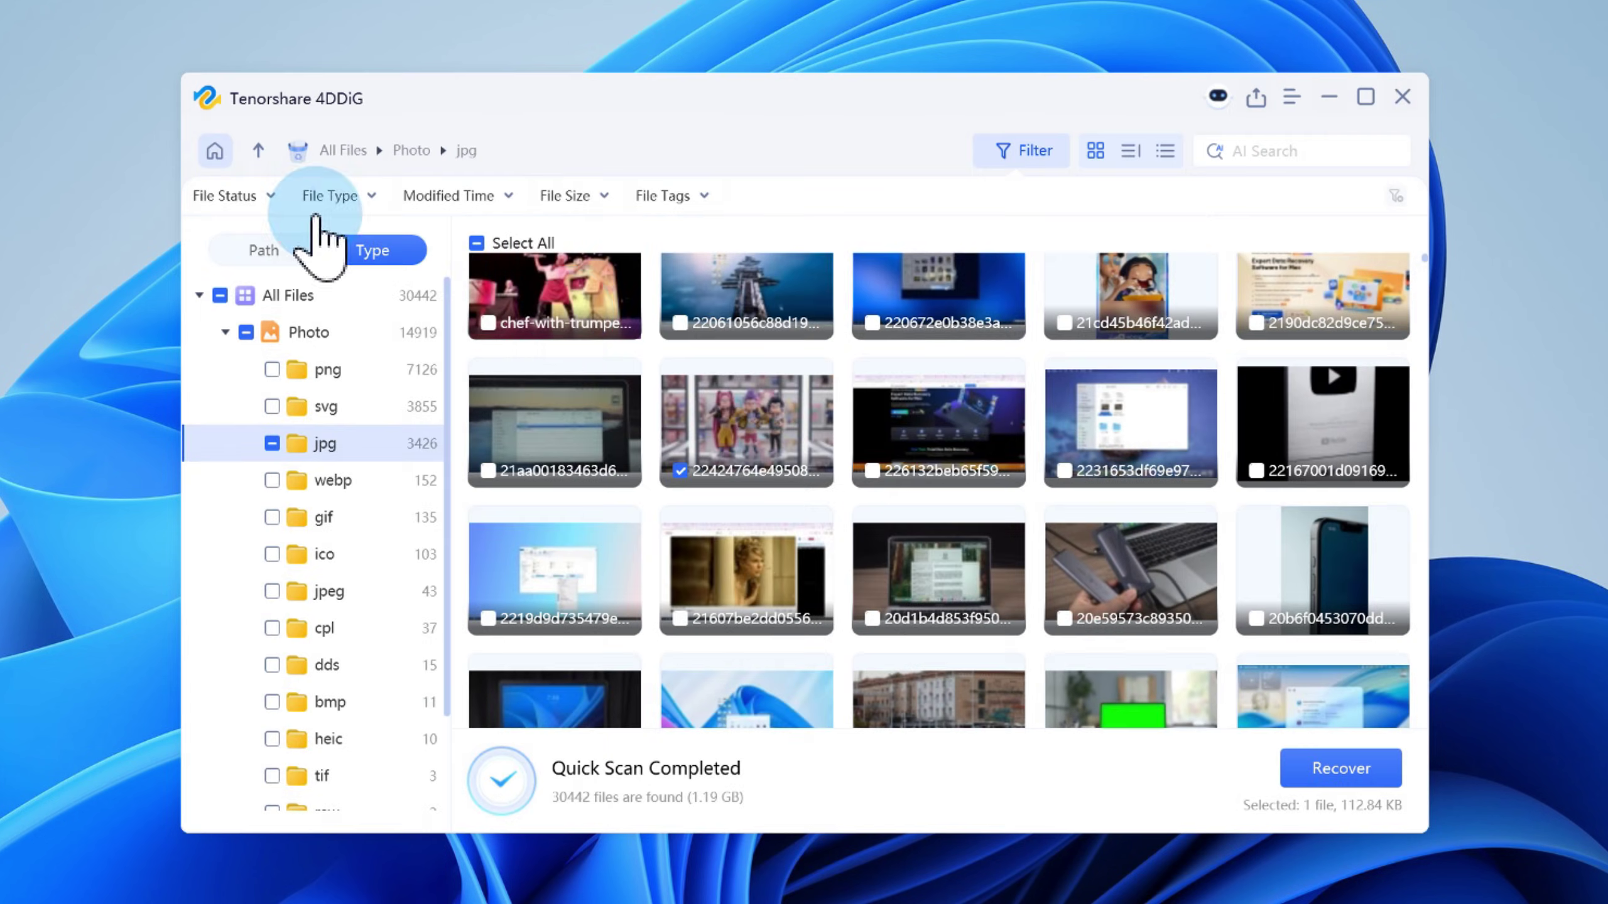
Return to the 4DDiG home screen, add 22424764e4950898.jpg to Image Repair and start the repair
left_click(222, 152)
left_click(861, 504)
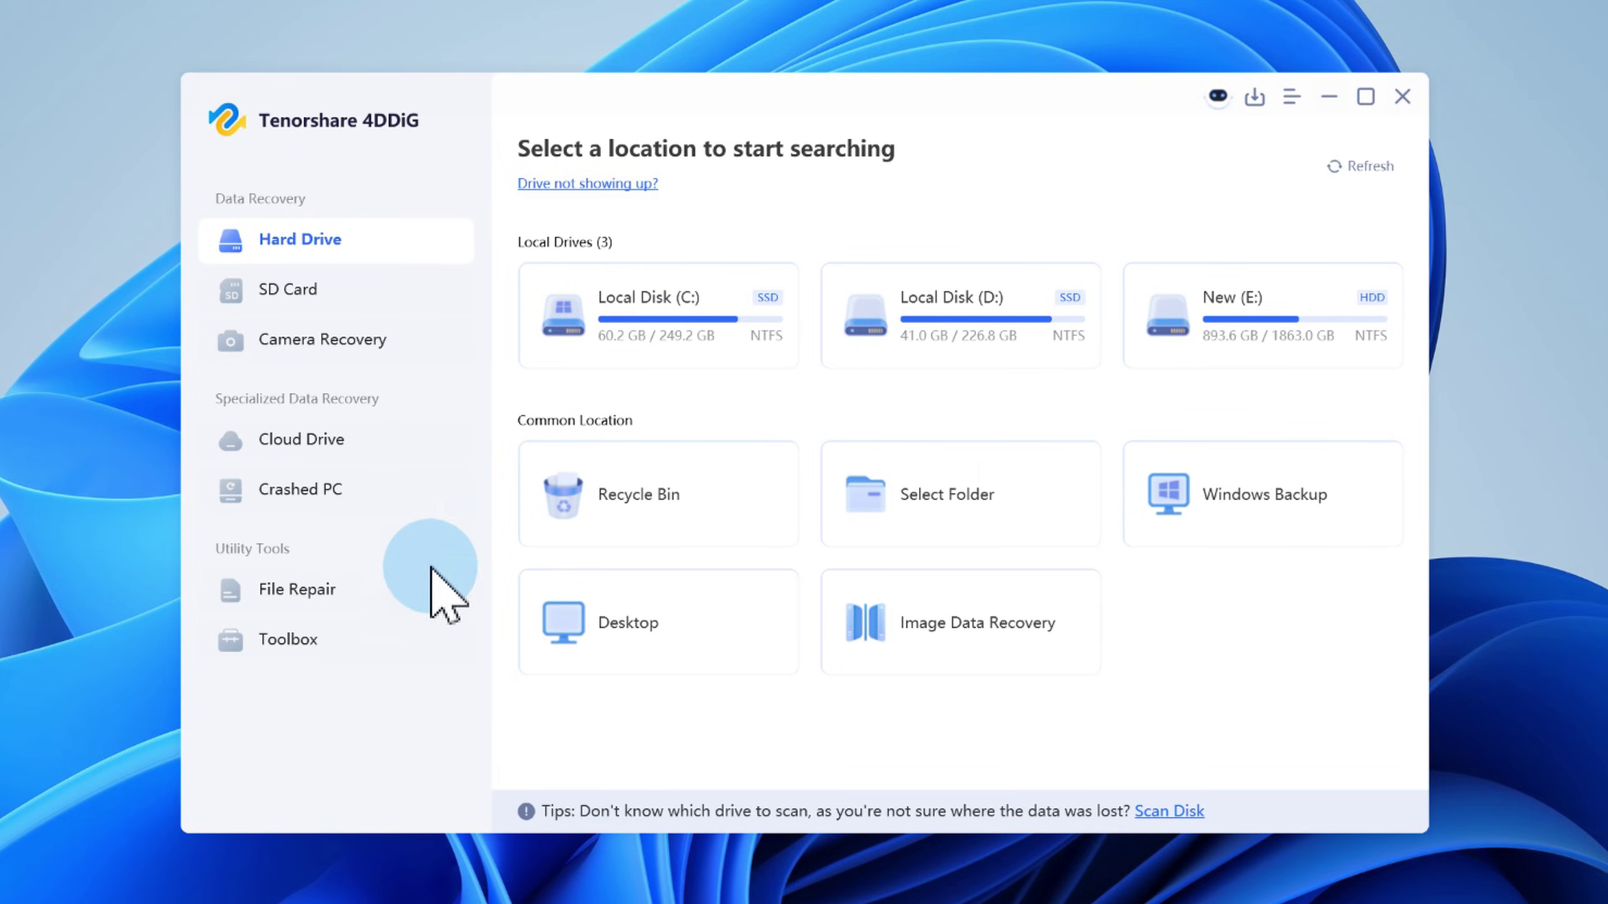
left_click(298, 586)
left_click(776, 437)
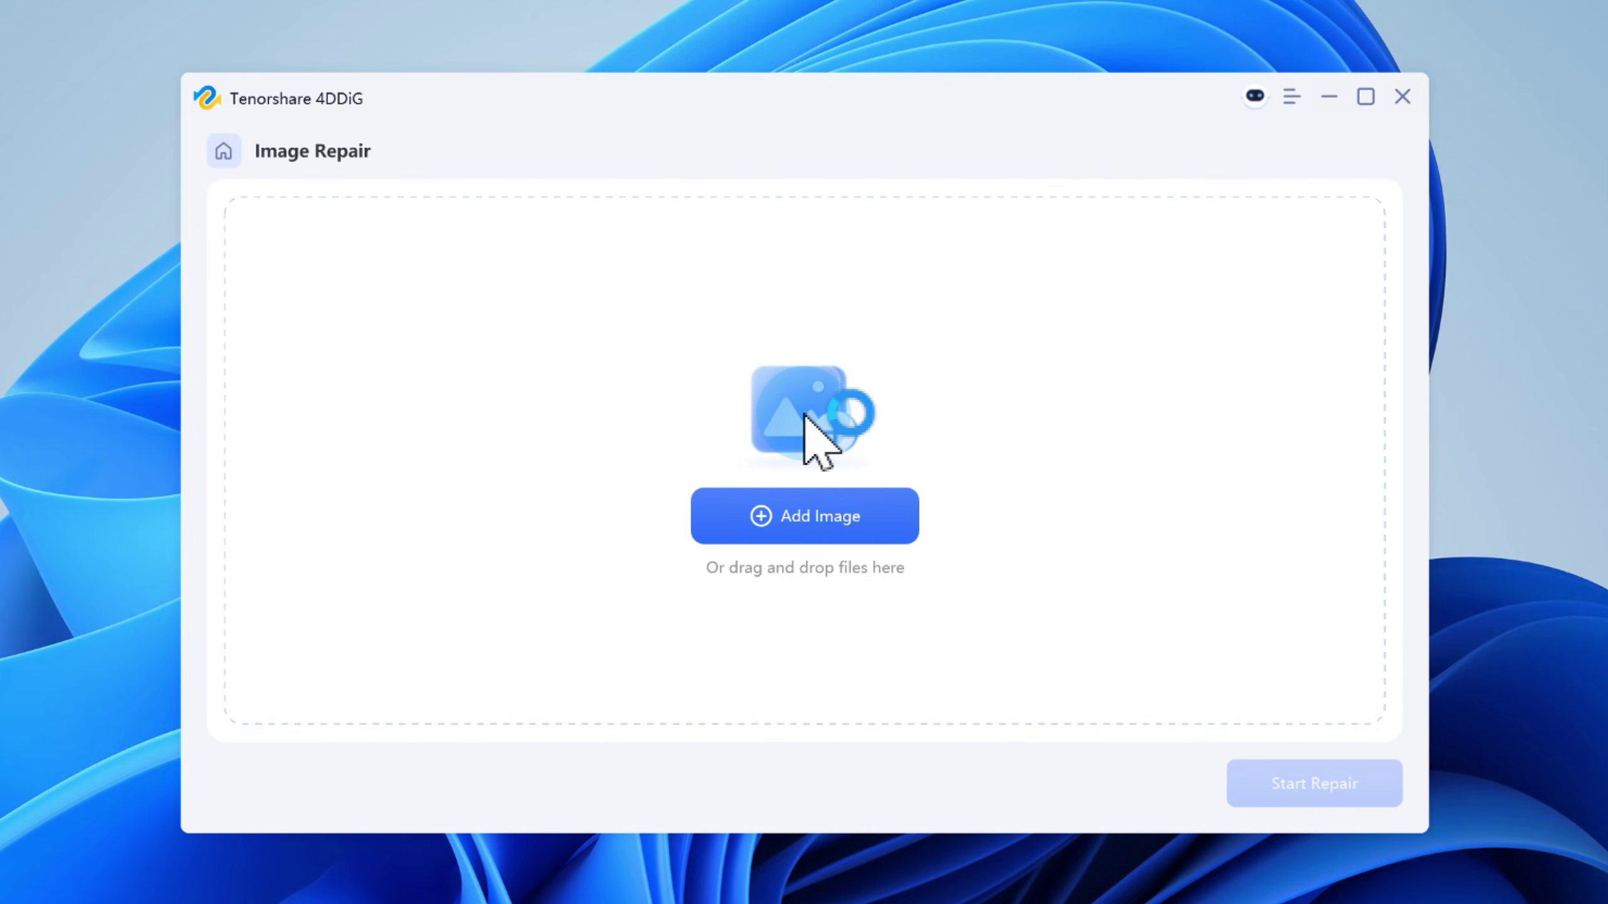
left_click(805, 484)
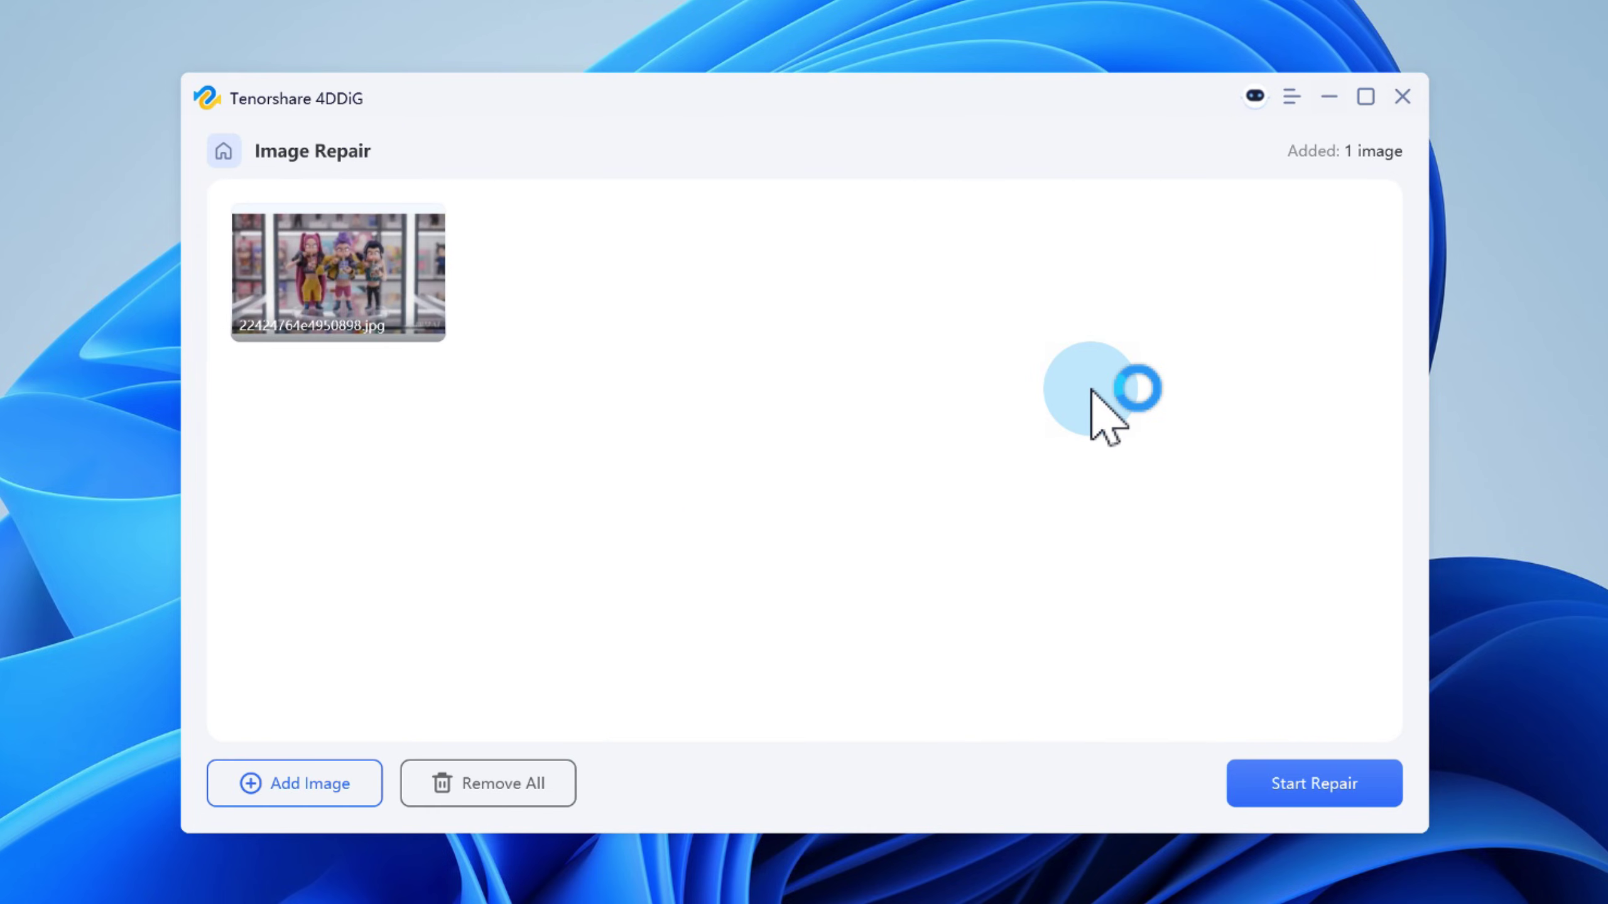
left_click(1272, 788)
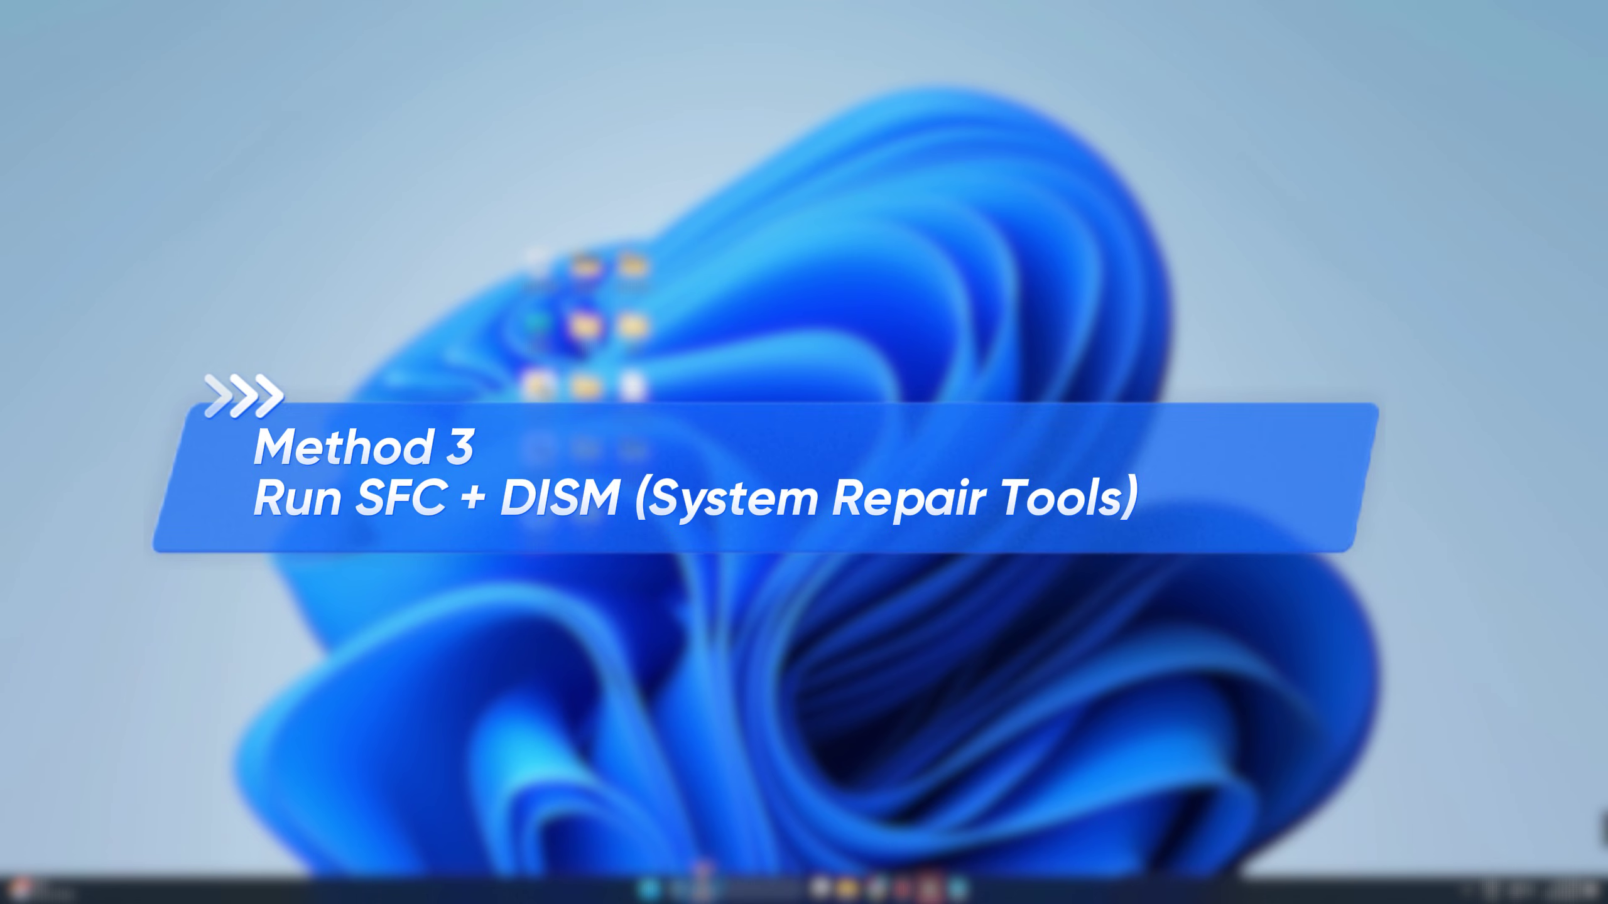
Open Command Prompt as administrator and run sfc/scannow to check and repair system files
left_click(564, 880)
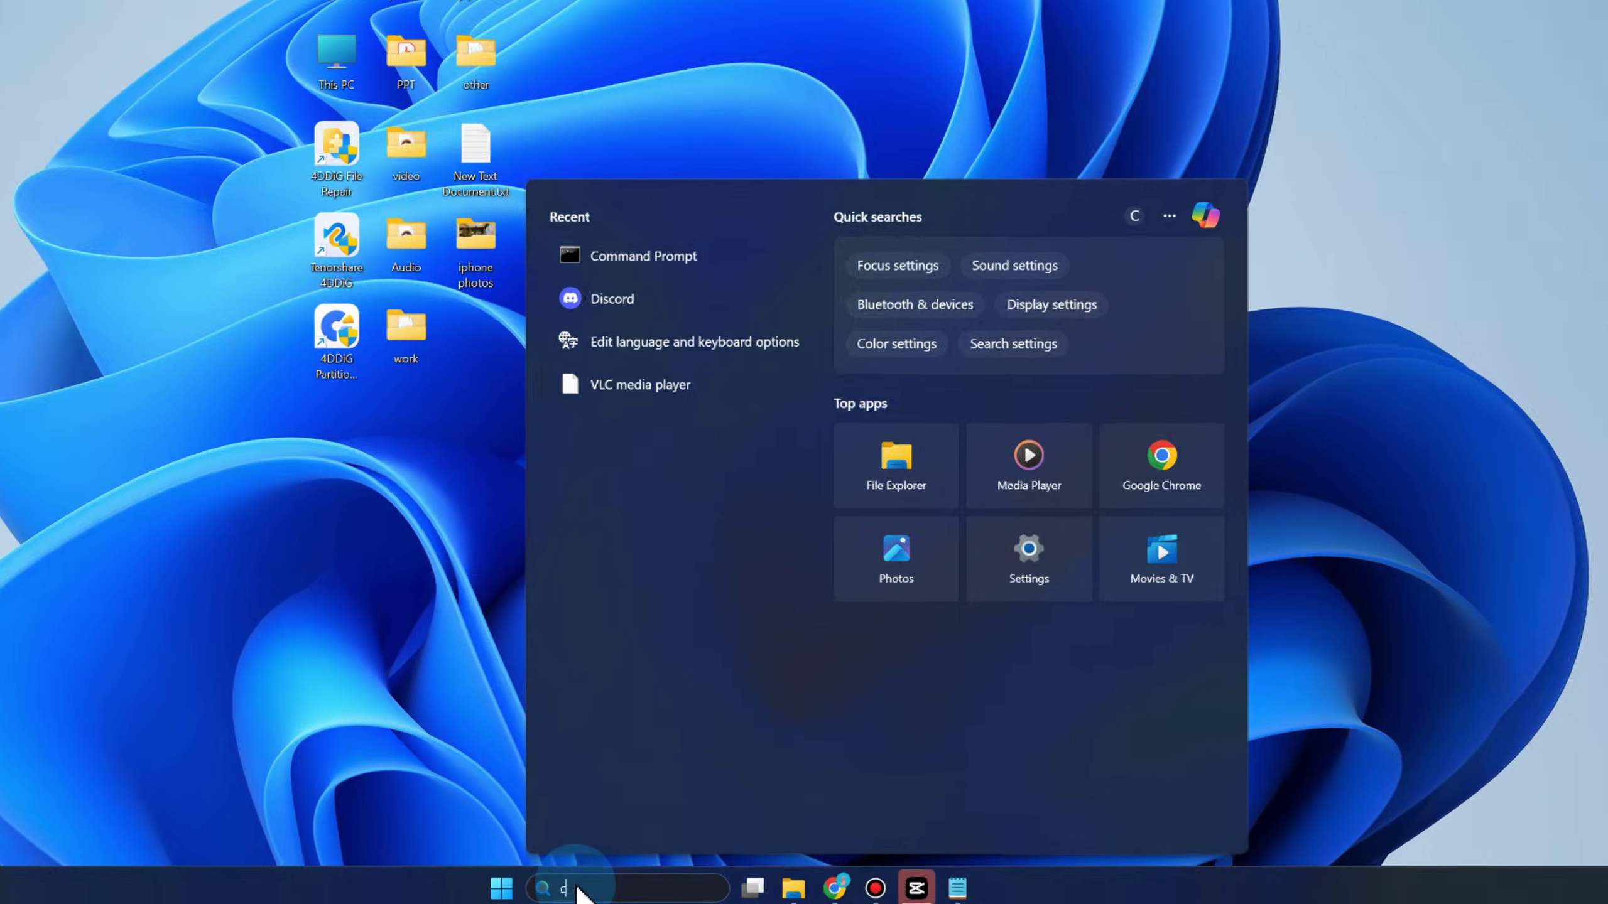
type("cmd")
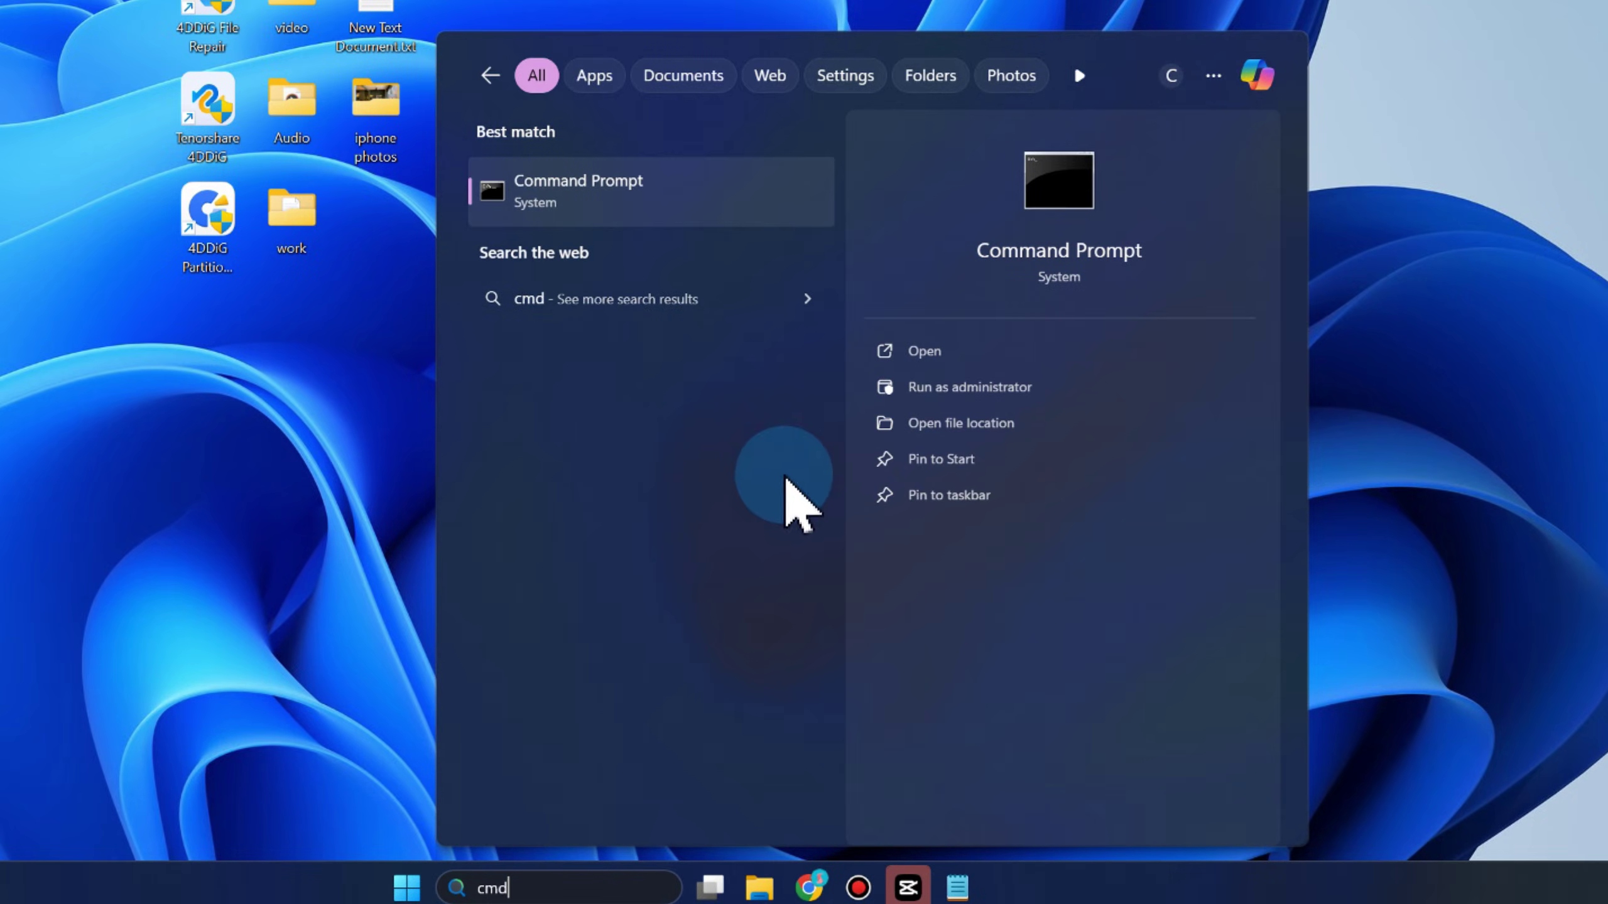
left_click(969, 389)
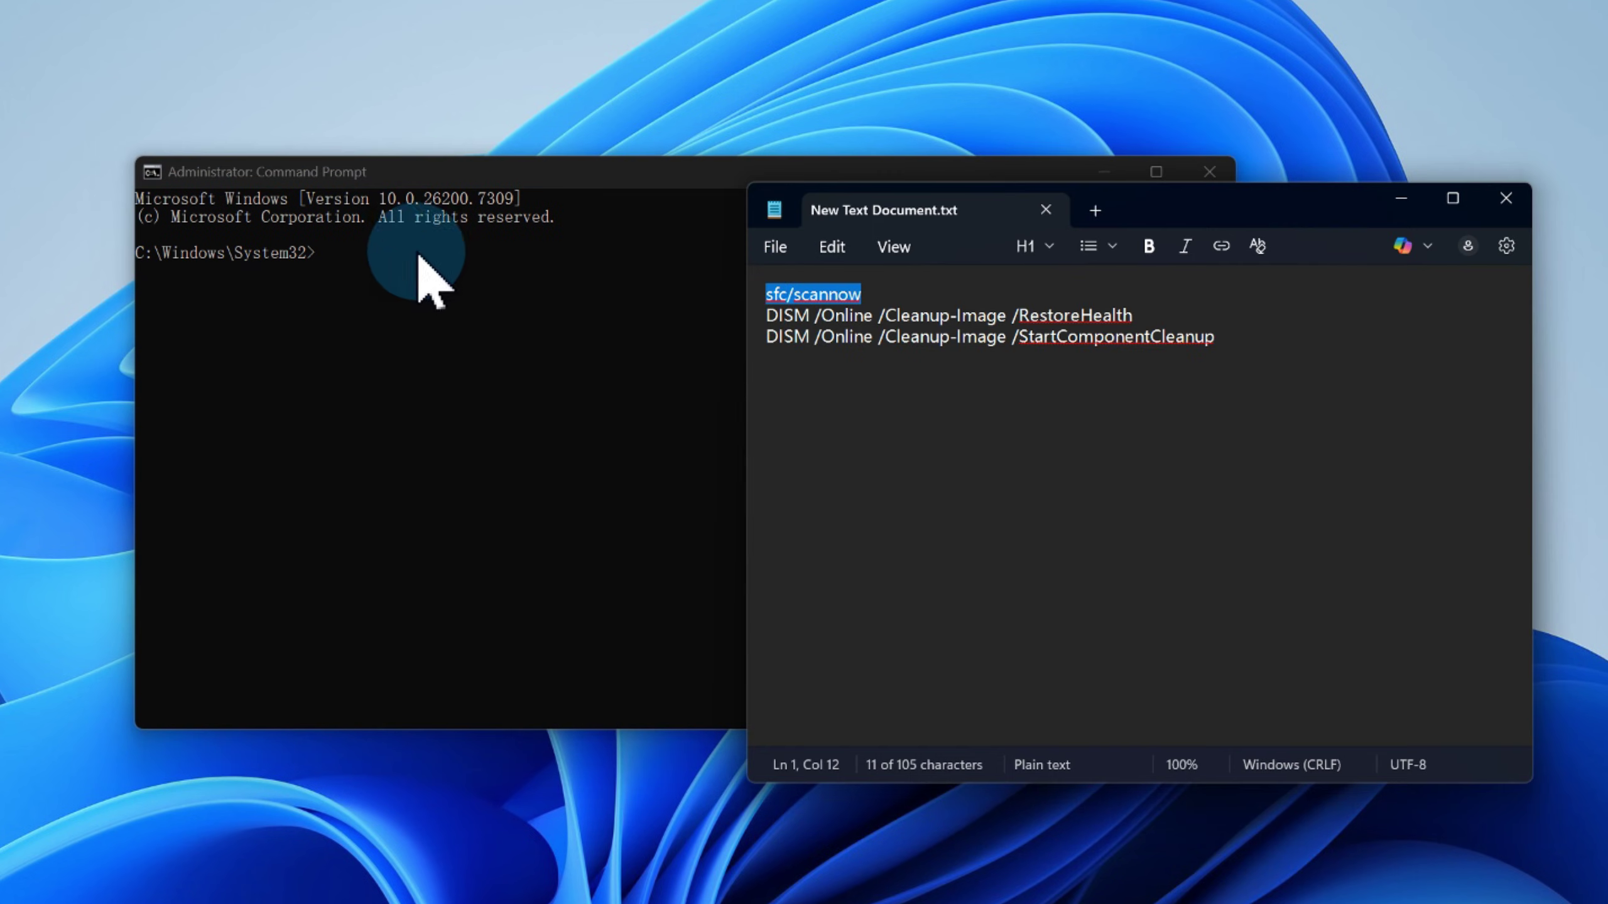
left_click(361, 244)
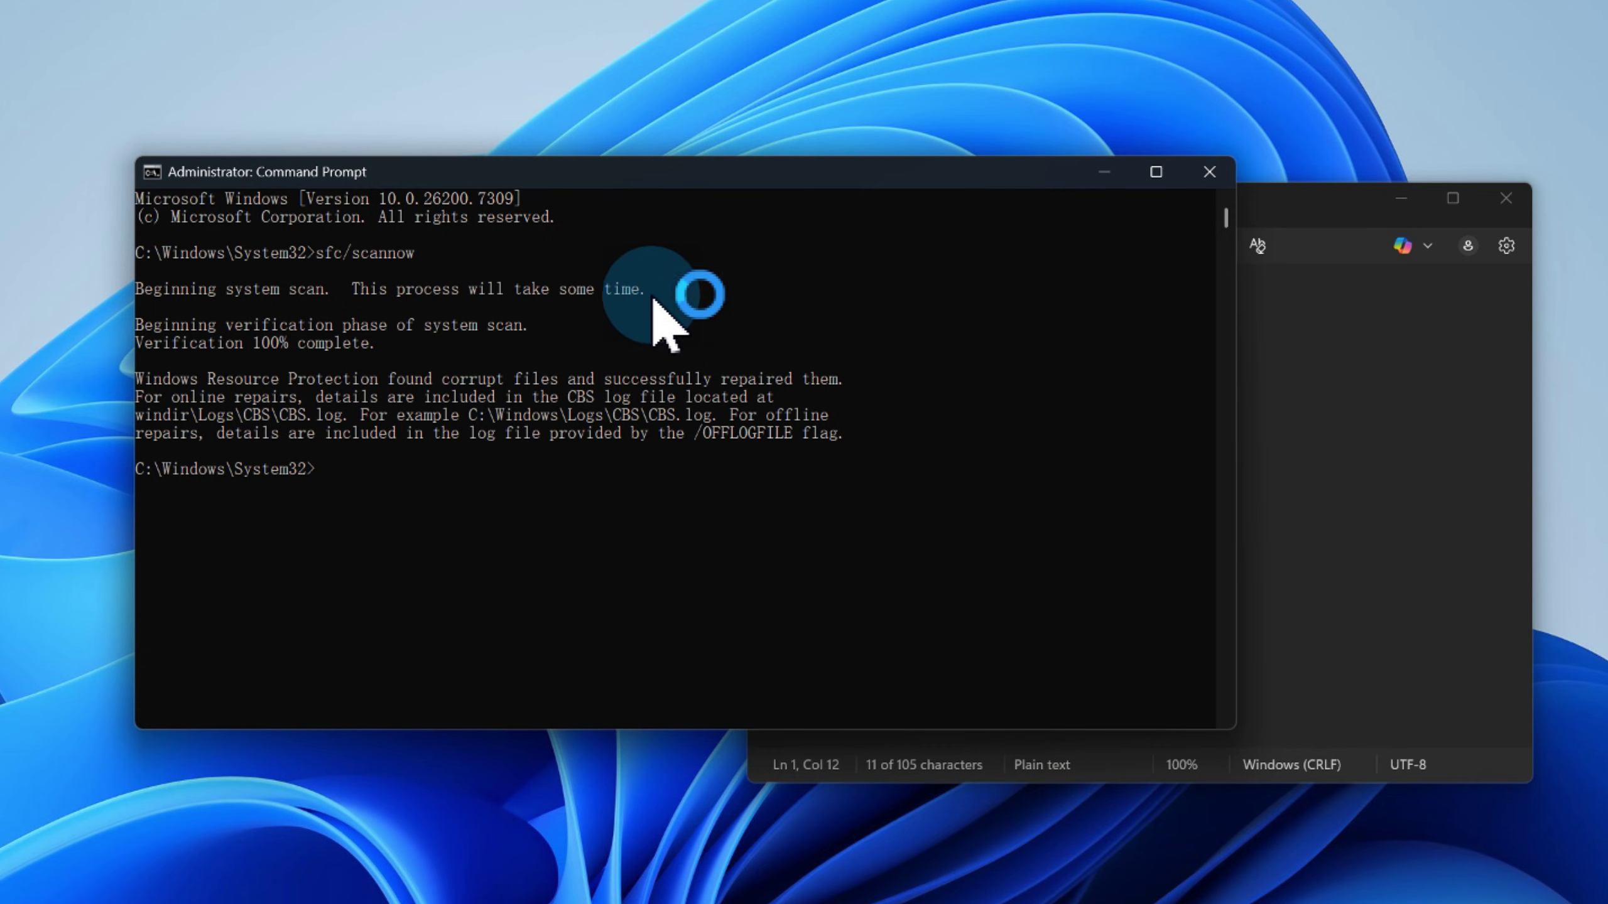
Copy DISM /Online /Cleanup-Image /RestoreHealth from New Text Document.txt and run it in the elevated Command Prompt
left_click(1263, 338)
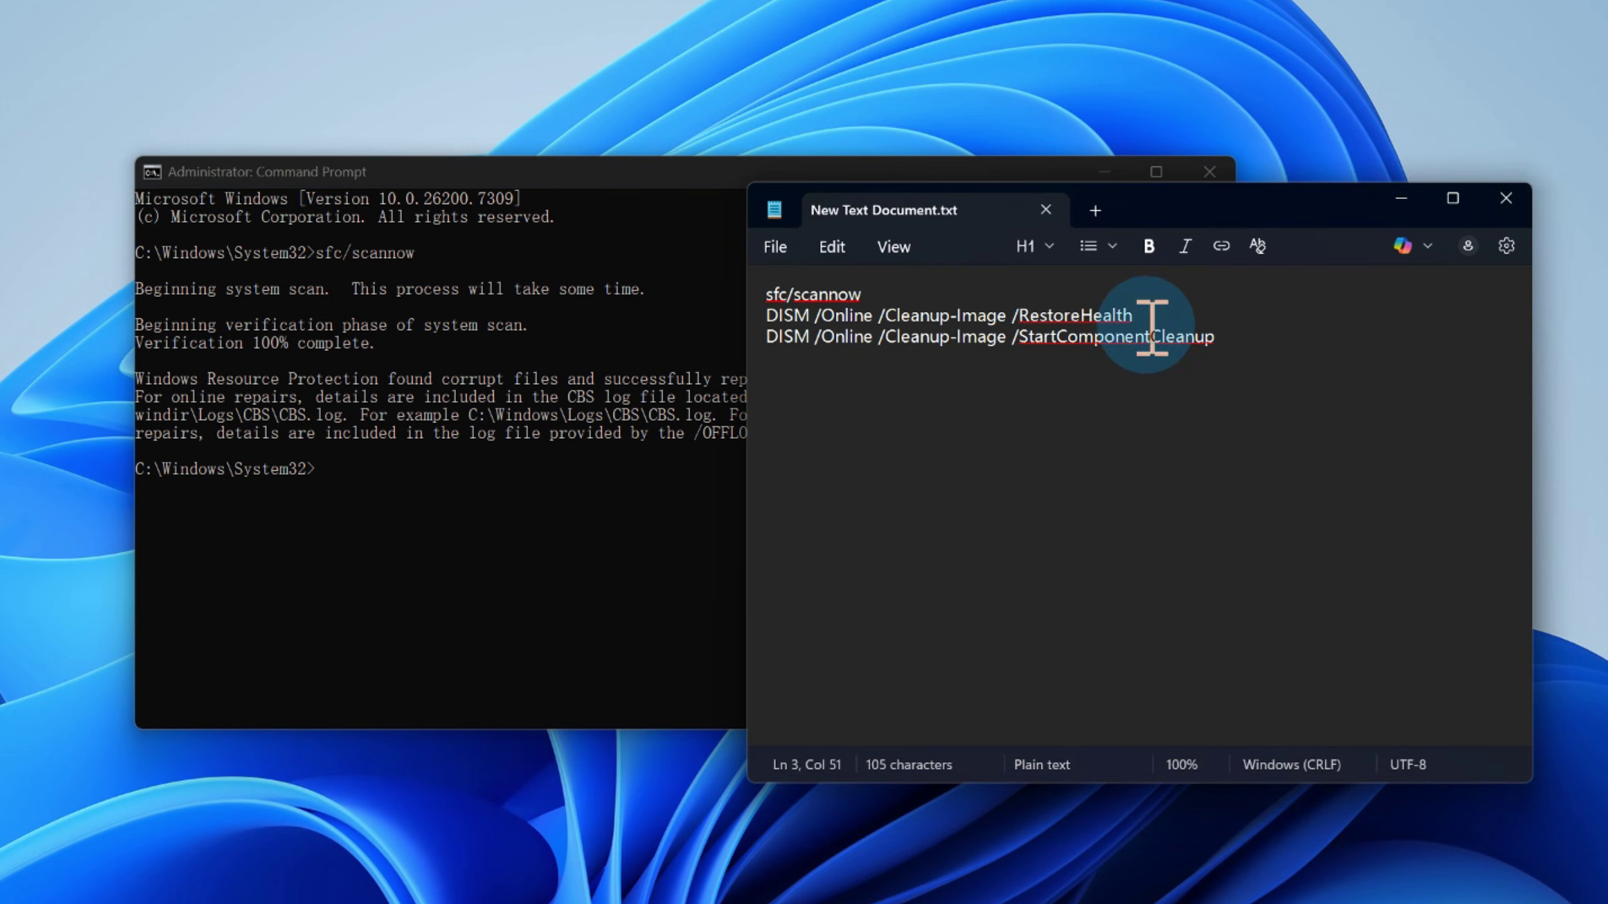
left_click_drag(1152, 327, 744, 310)
key("ctrl+c")
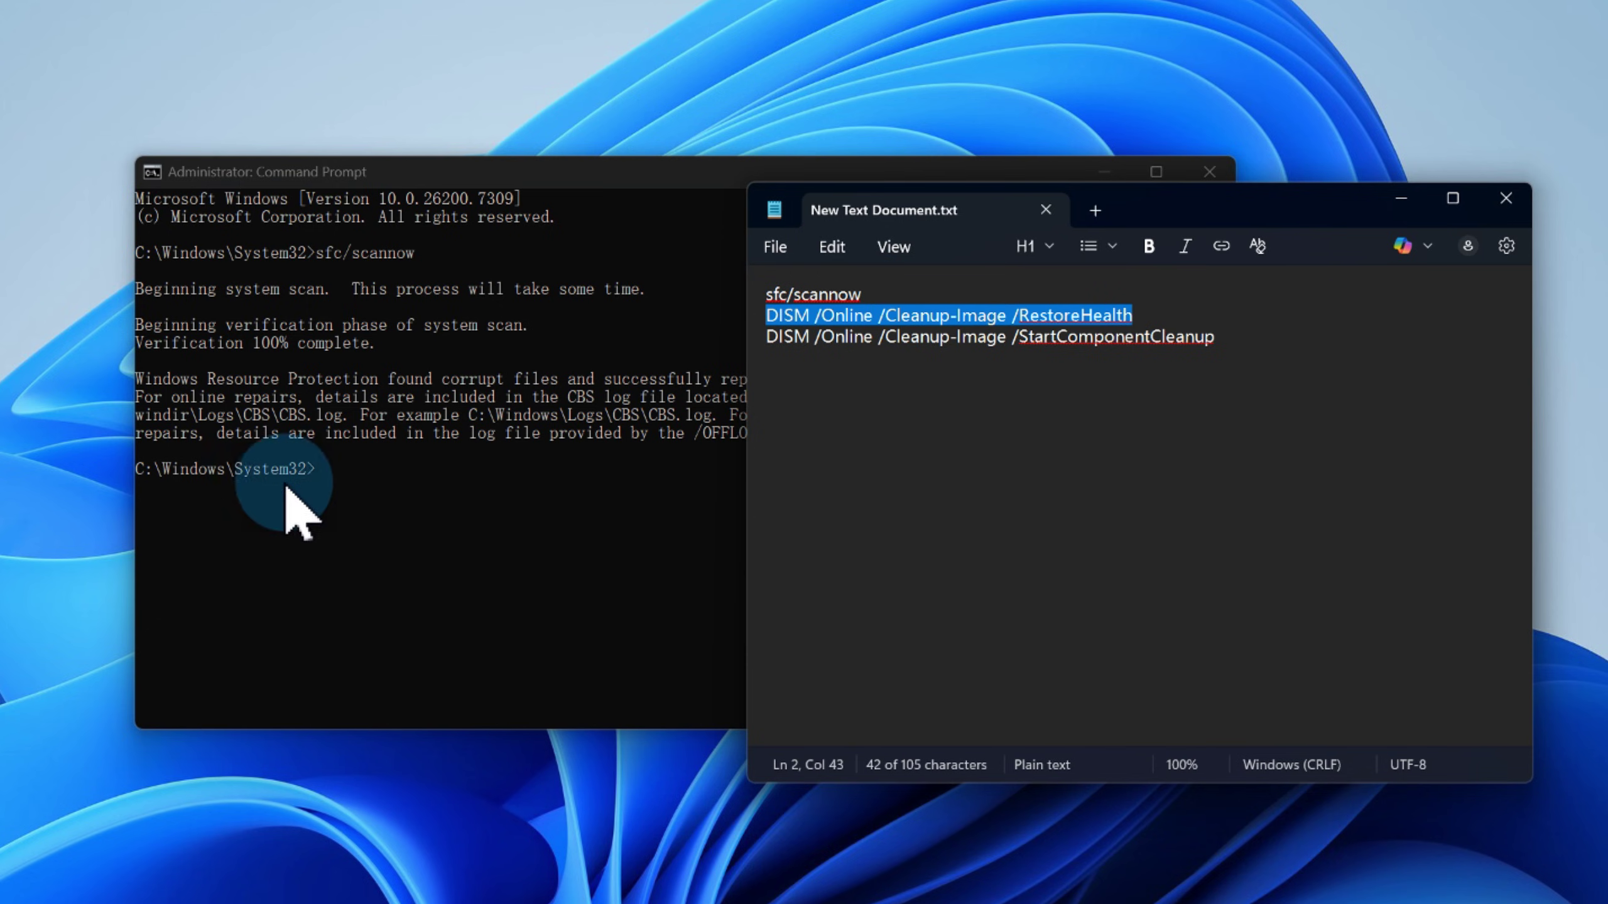
left_click(316, 487)
right_click(627, 472)
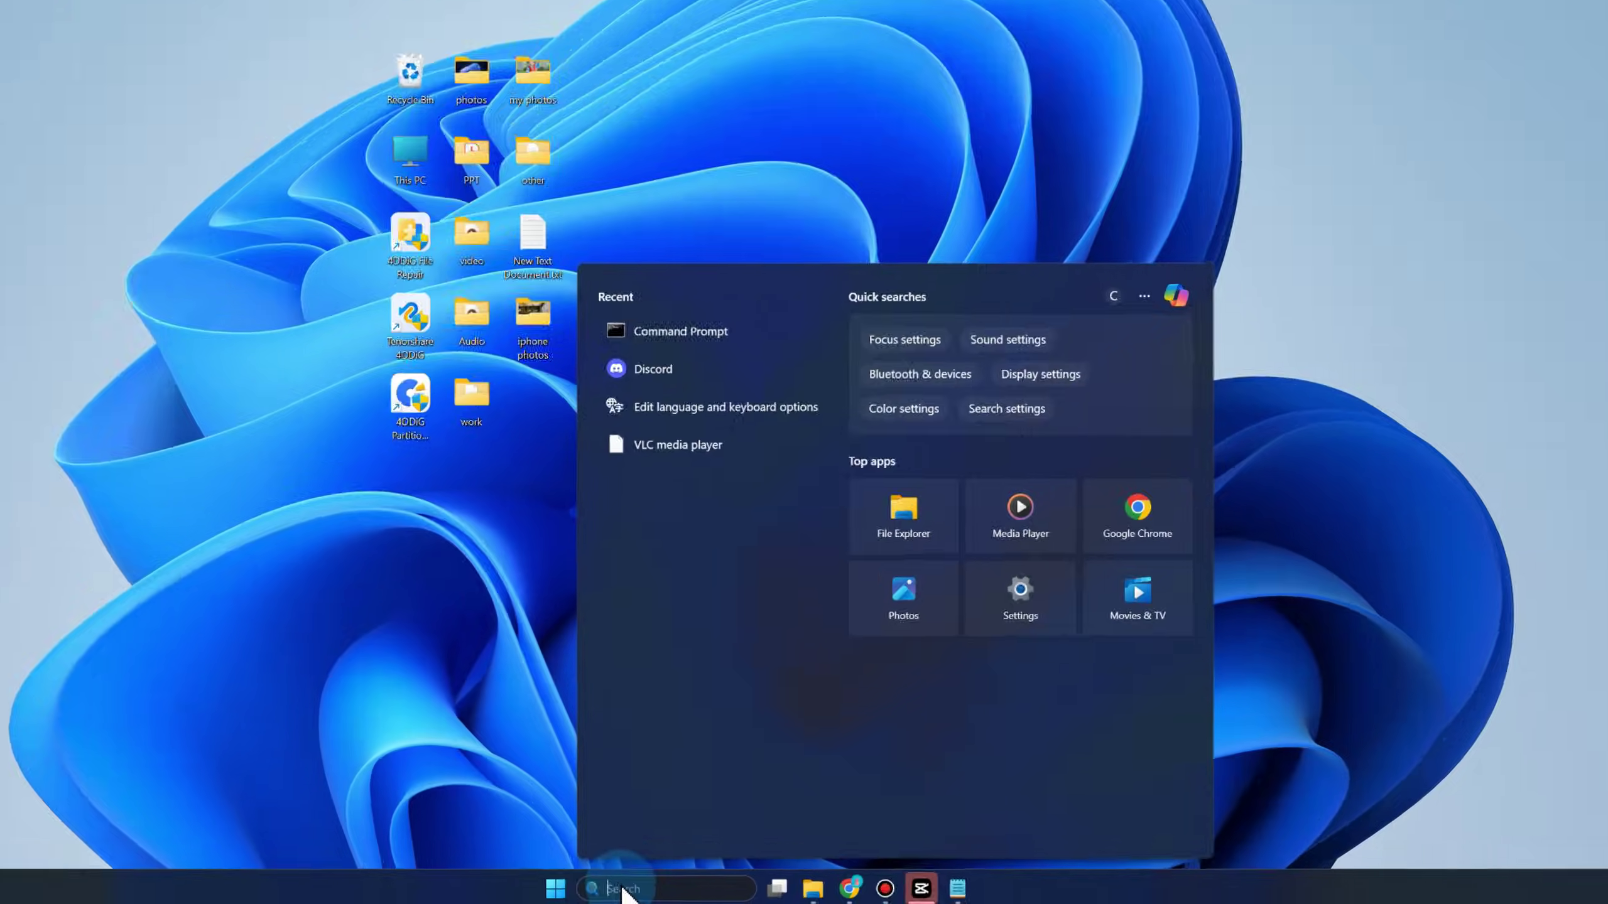
Open a new Command Prompt as administrator and run net stop wuauserv, copied from the text document
type("cmd")
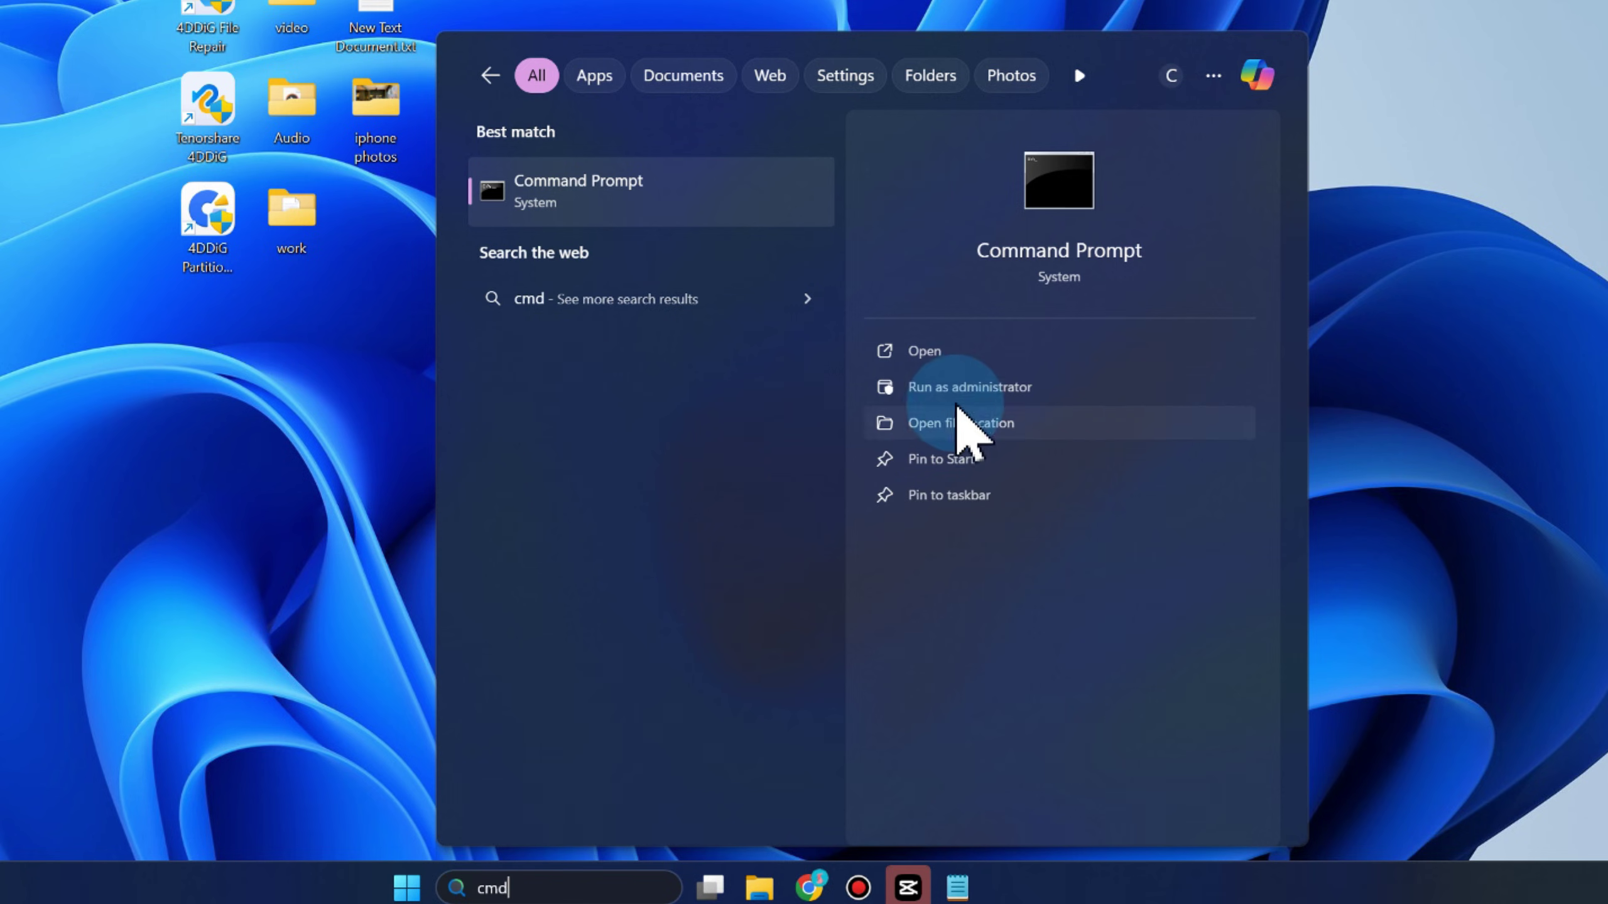
left_click(1019, 386)
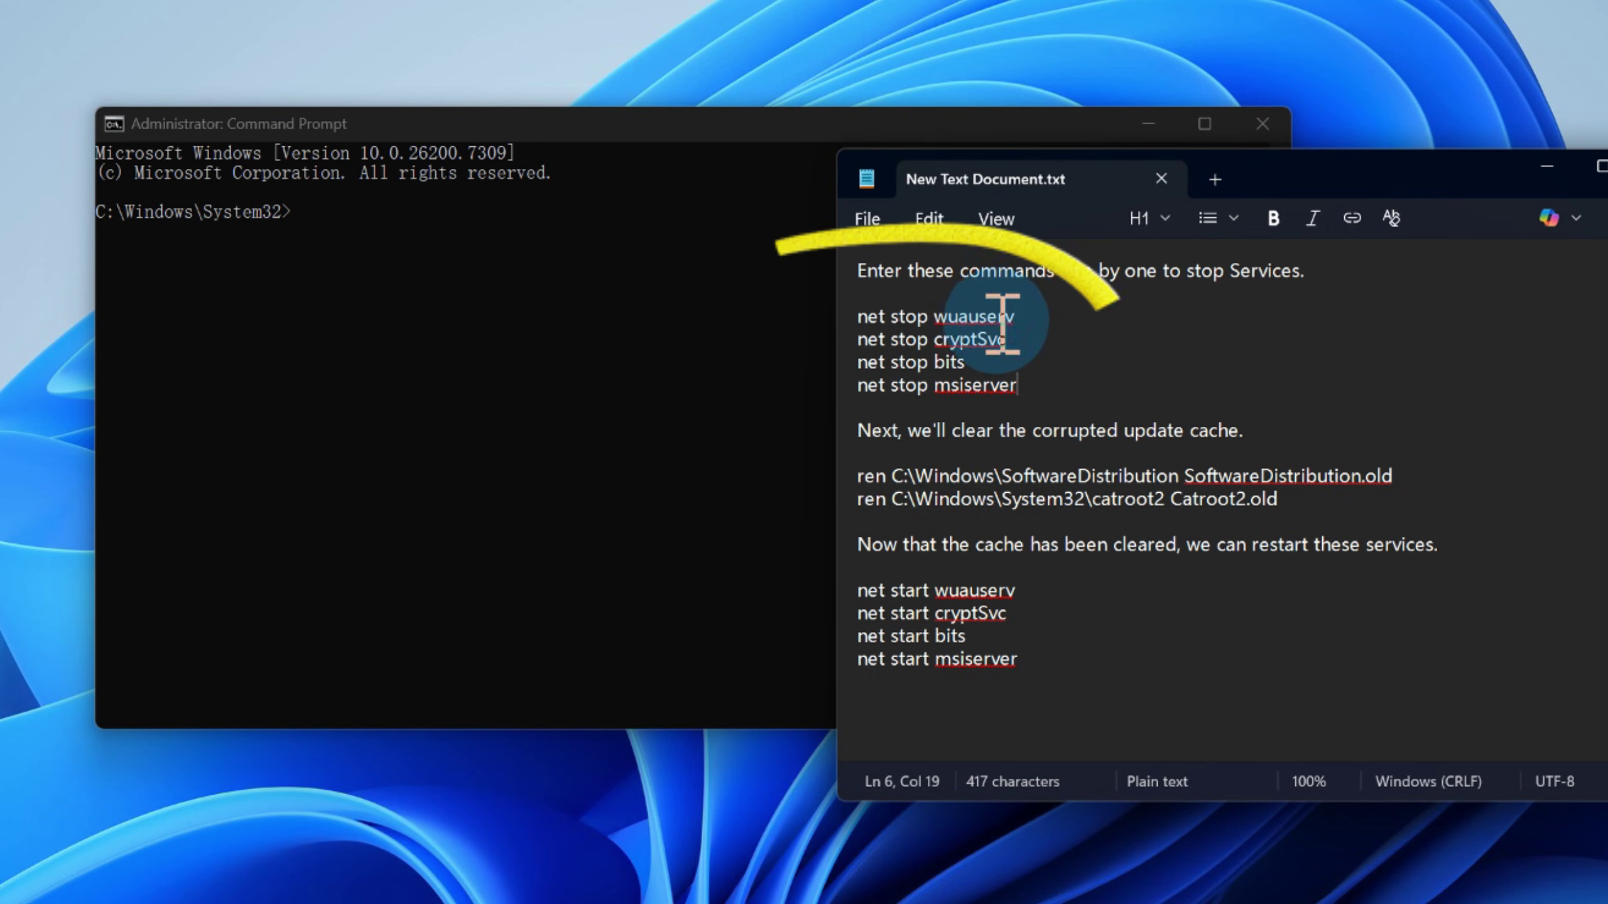
left_click(1016, 316)
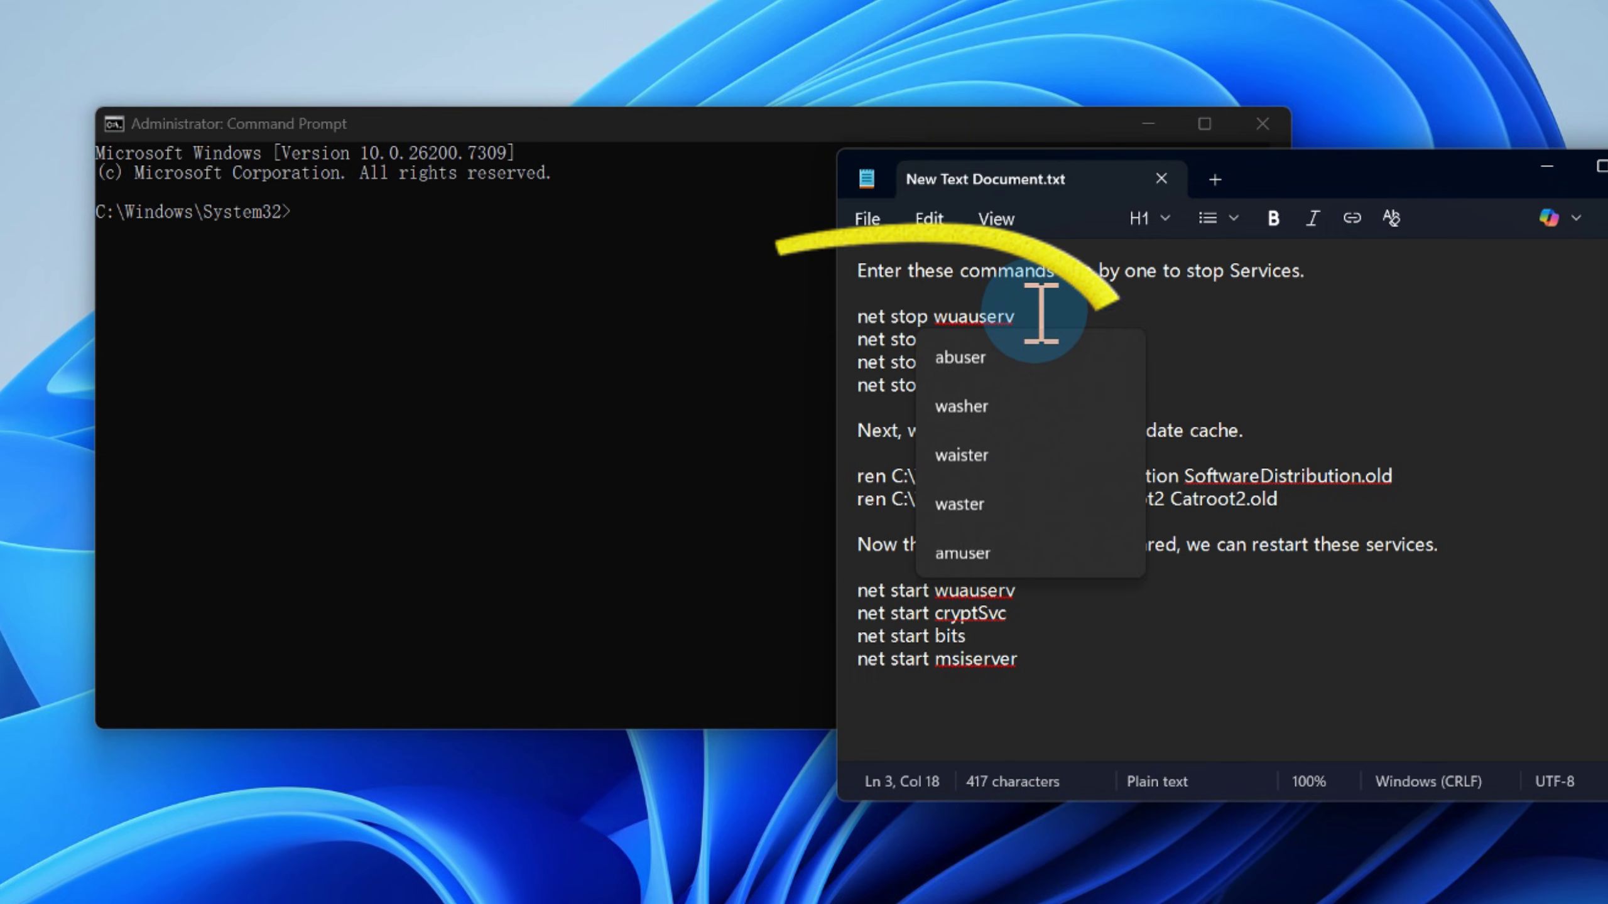
left_click_drag(1016, 315, 860, 297)
right_click(377, 270)
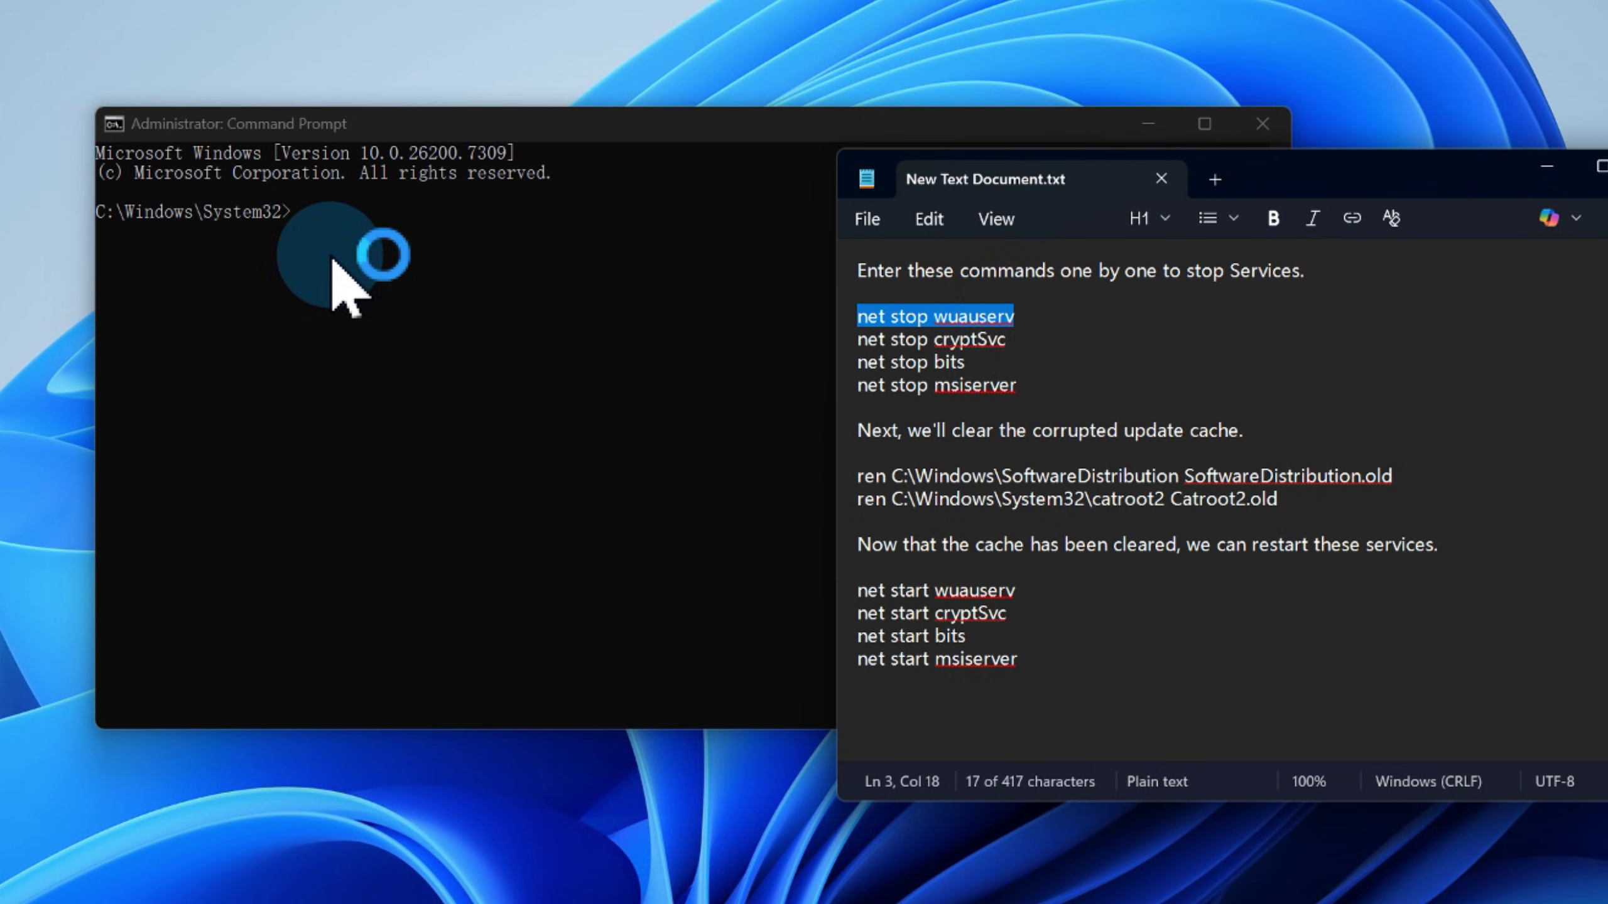
key("Return")
Stop the remaining update services by running net stop cryptSvc, net stop bits and net stop msiserver from the text document
left_click_drag(1008, 340, 860, 341)
key("ctrl+c")
right_click(305, 341)
key("Return")
left_click_drag(965, 362, 865, 362)
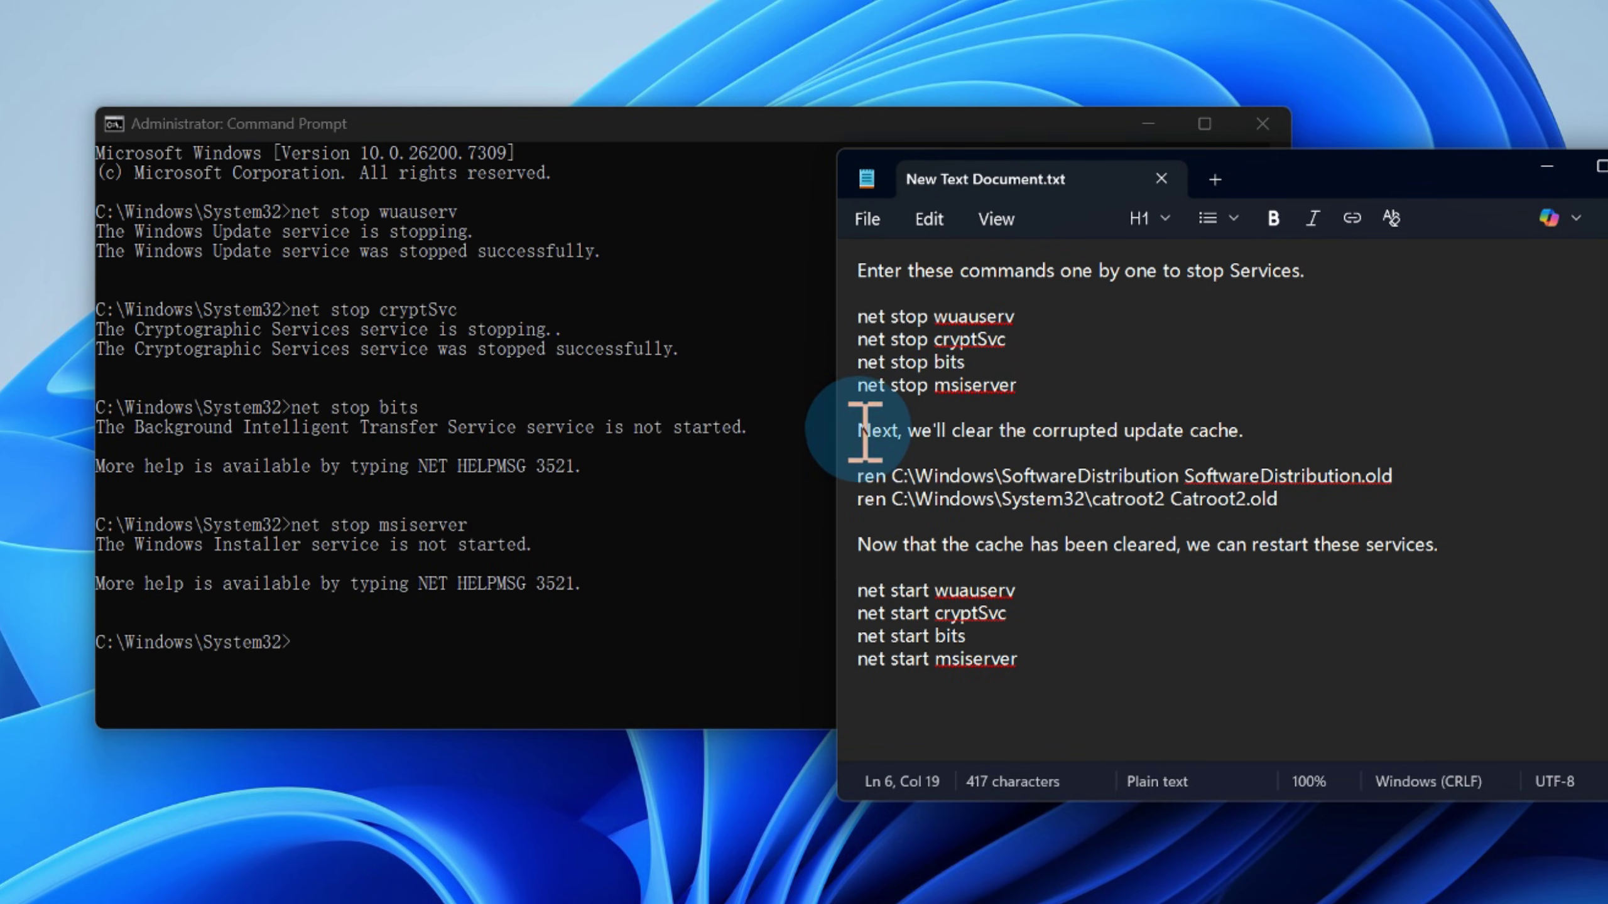
Try to rename the update cache folder by running ren C:\Windows\SoftwareDistribution SoftwareDistribution.old
left_click_drag(858, 476, 1418, 488)
key("ctrl+c")
left_click(347, 641)
right_click(347, 641)
key("Return")
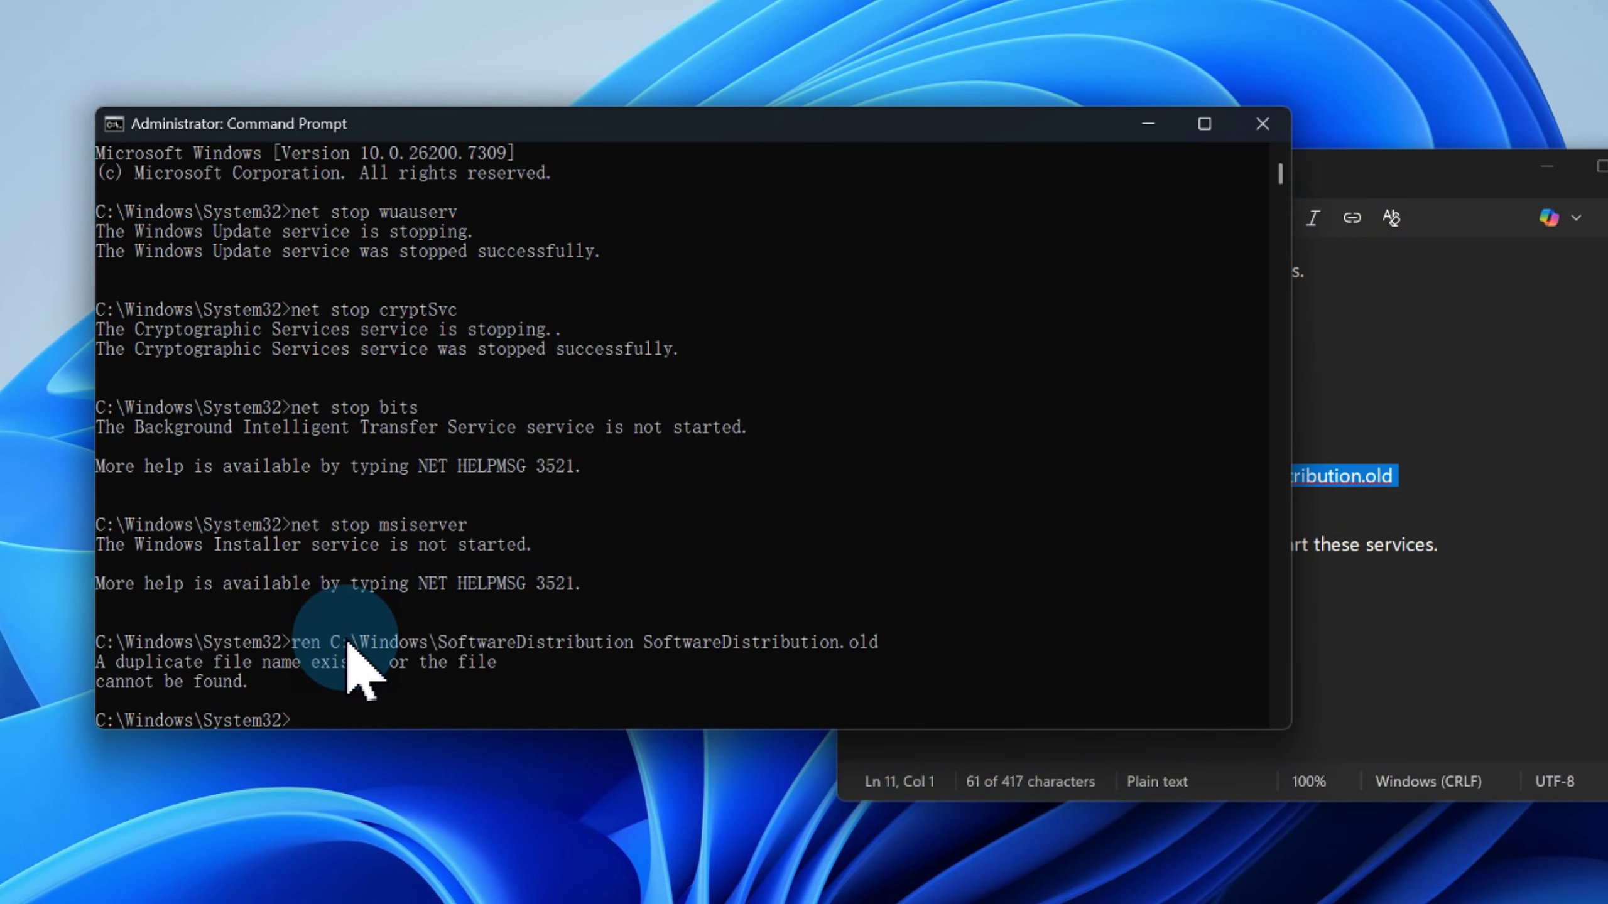
Try to rename the catroot2 folder by running ren C:\Windows\System32\catroot2 Catroot2.old
left_click(1377, 477)
left_click(858, 500)
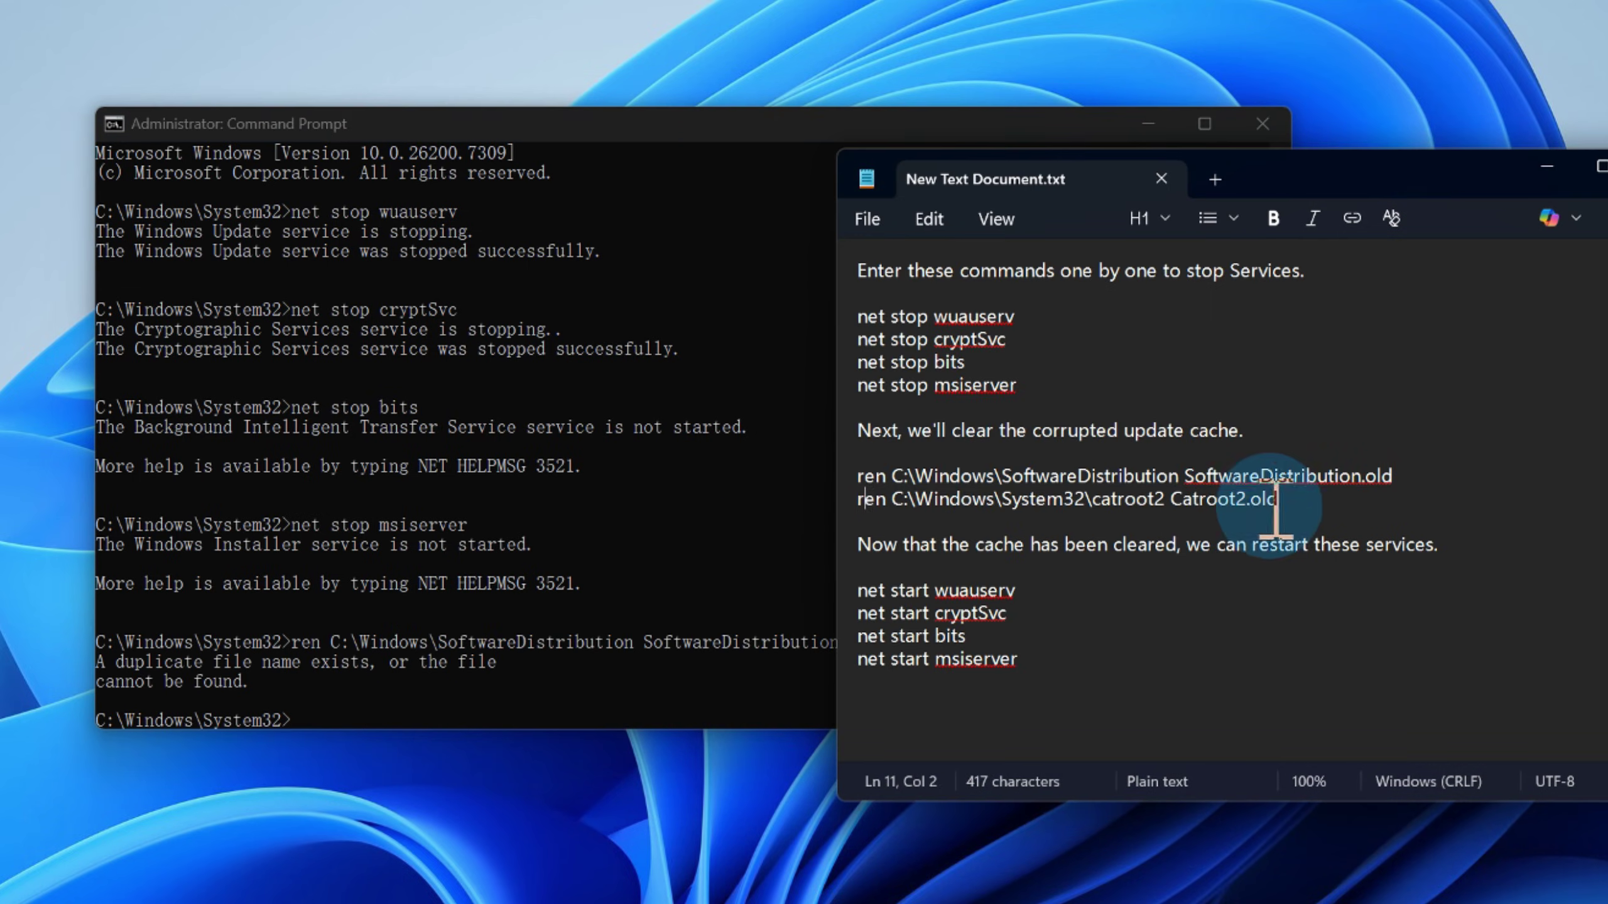
left_click(1276, 499, "shift")
scroll(406, 557, "down", 5)
left_click(319, 413)
right_click(319, 413)
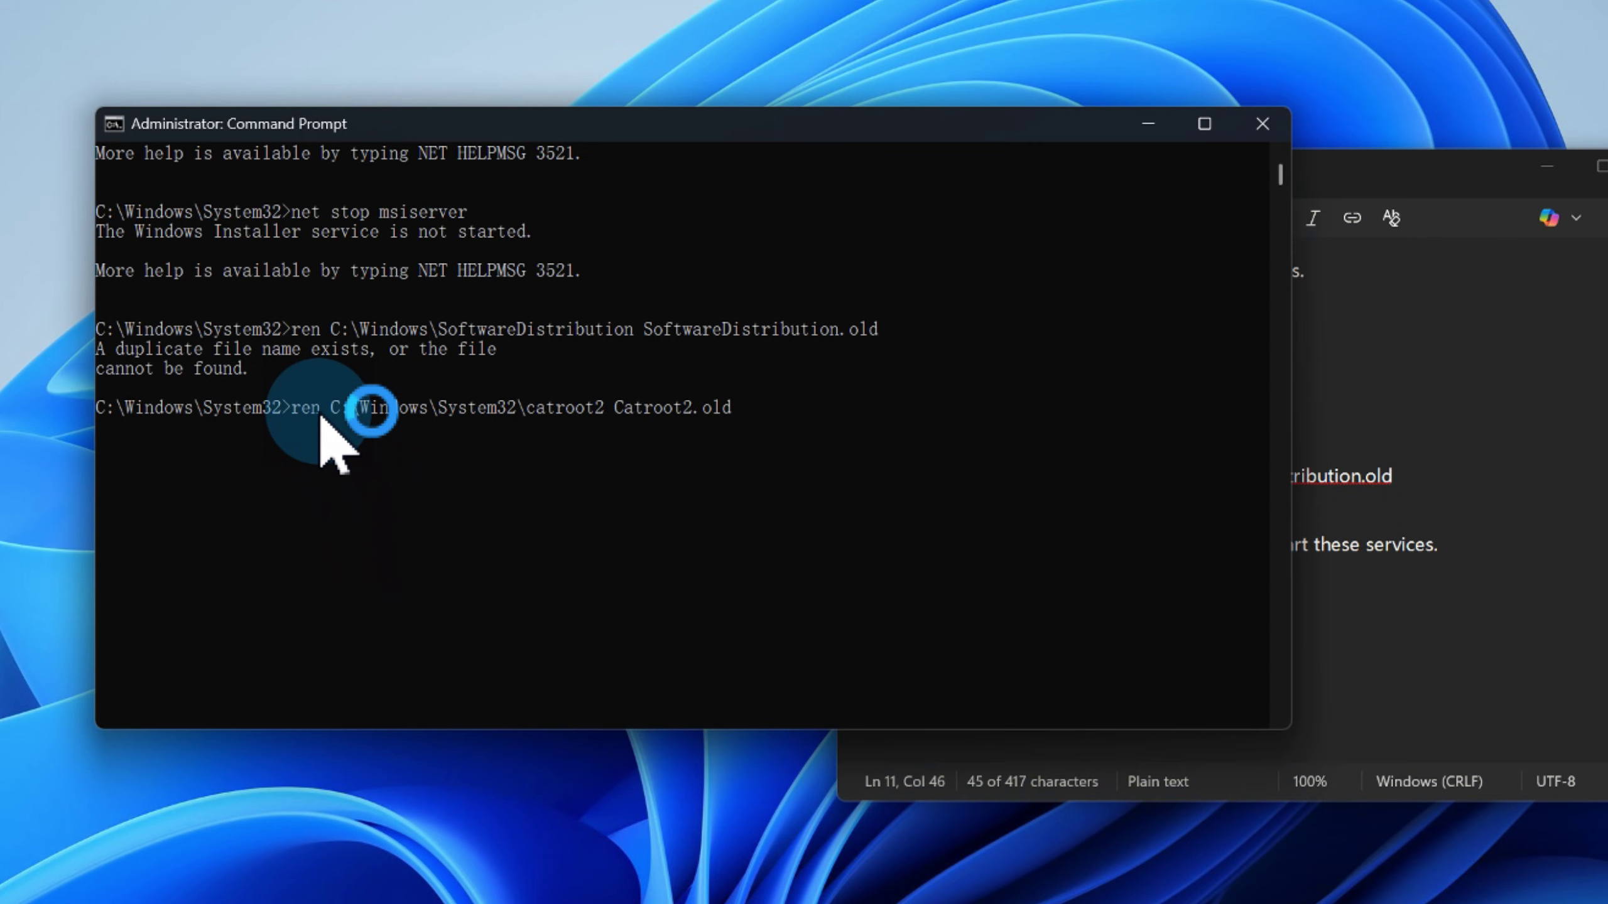
key("Return")
scroll(747, 532, "down", 2)
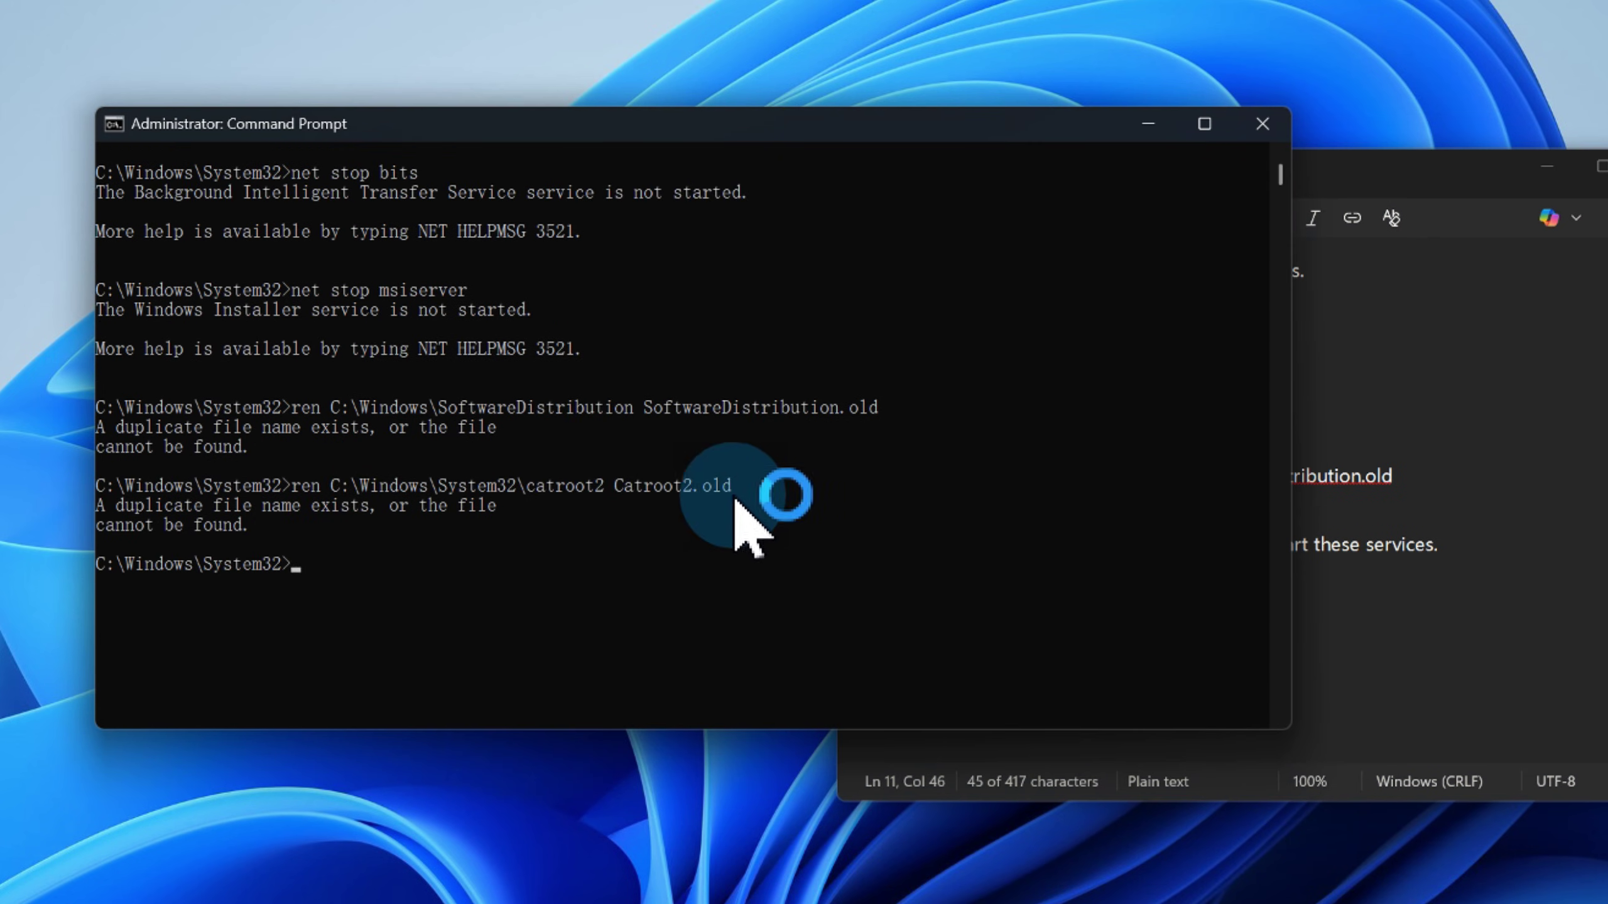
Restart the Windows Update and Cryptographic services by running net start wuauserv and net start cryptSvc
left_click(1456, 440)
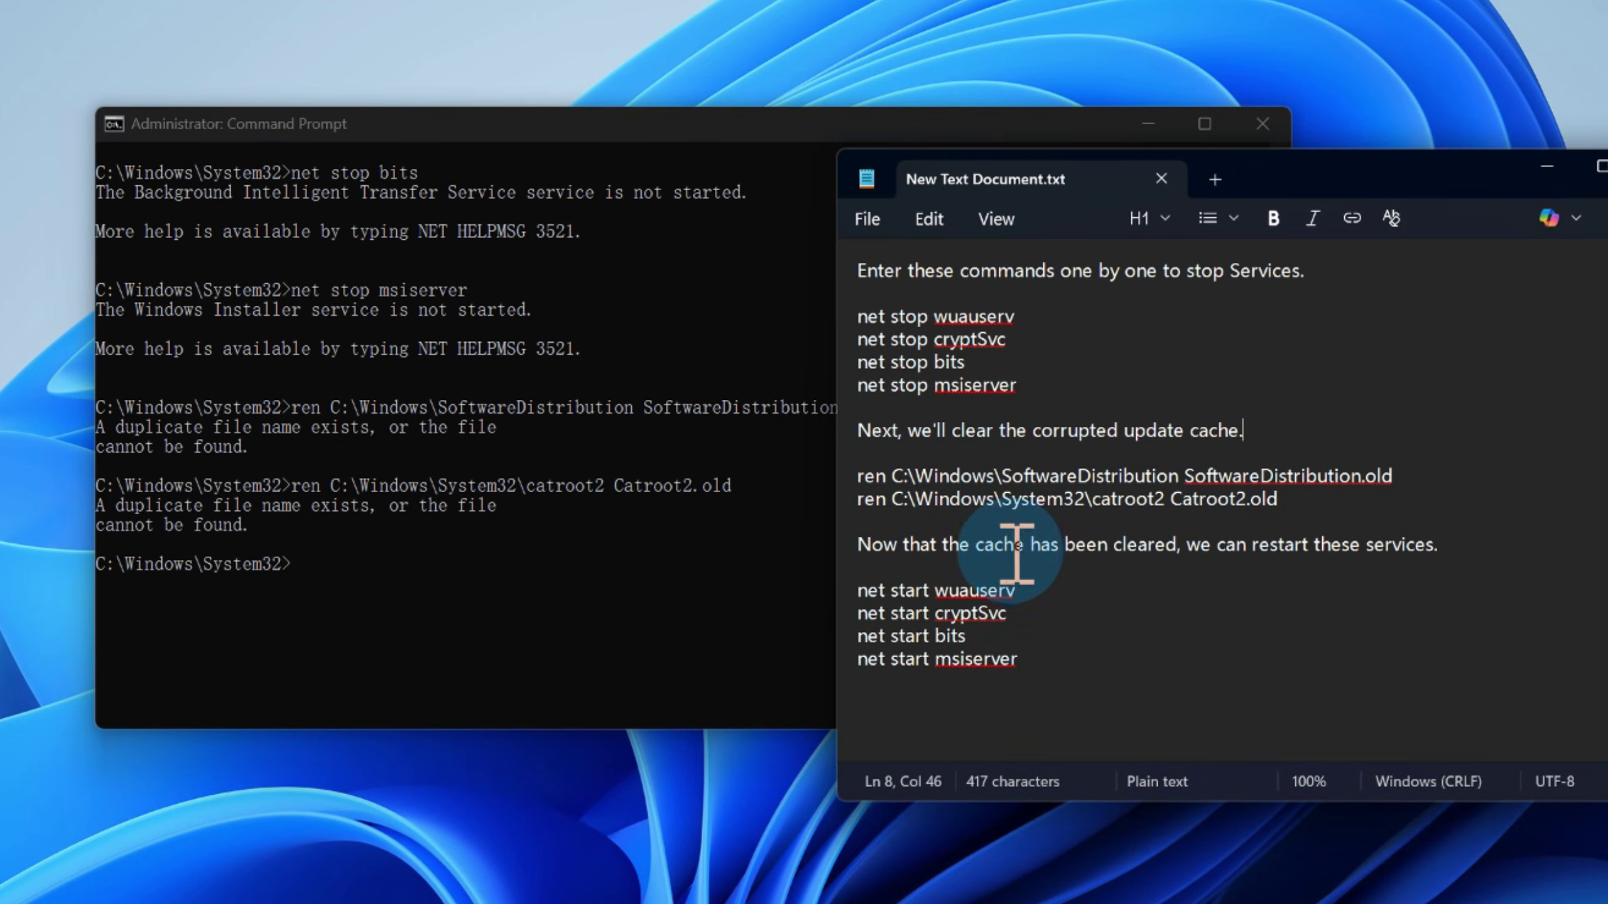
left_click_drag(860, 590, 1019, 594)
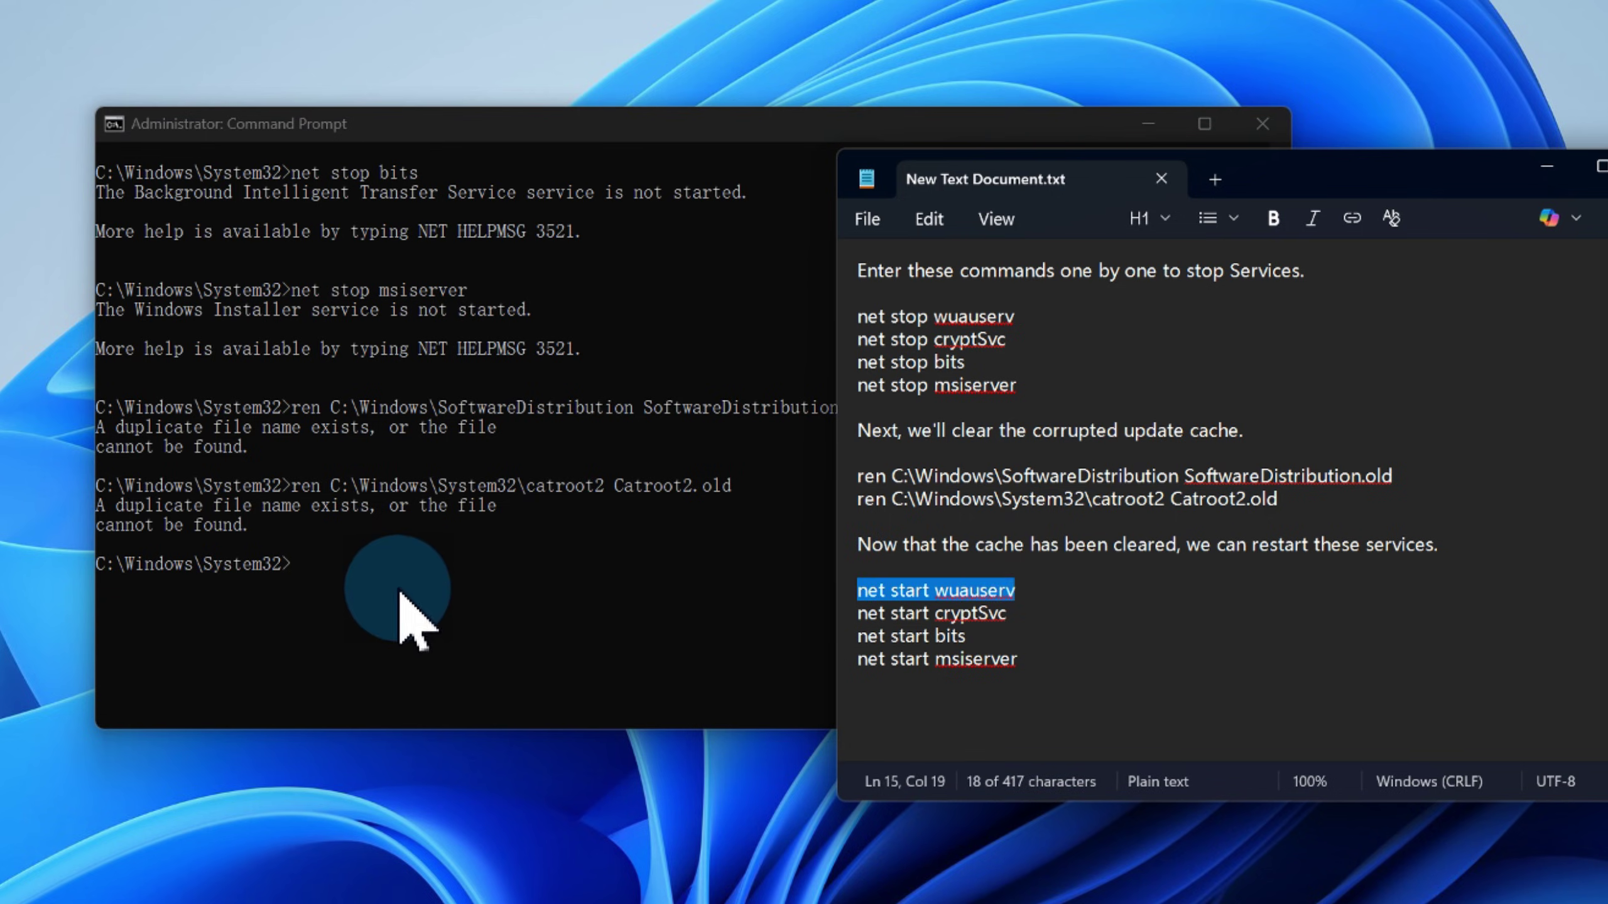
left_click(408, 573)
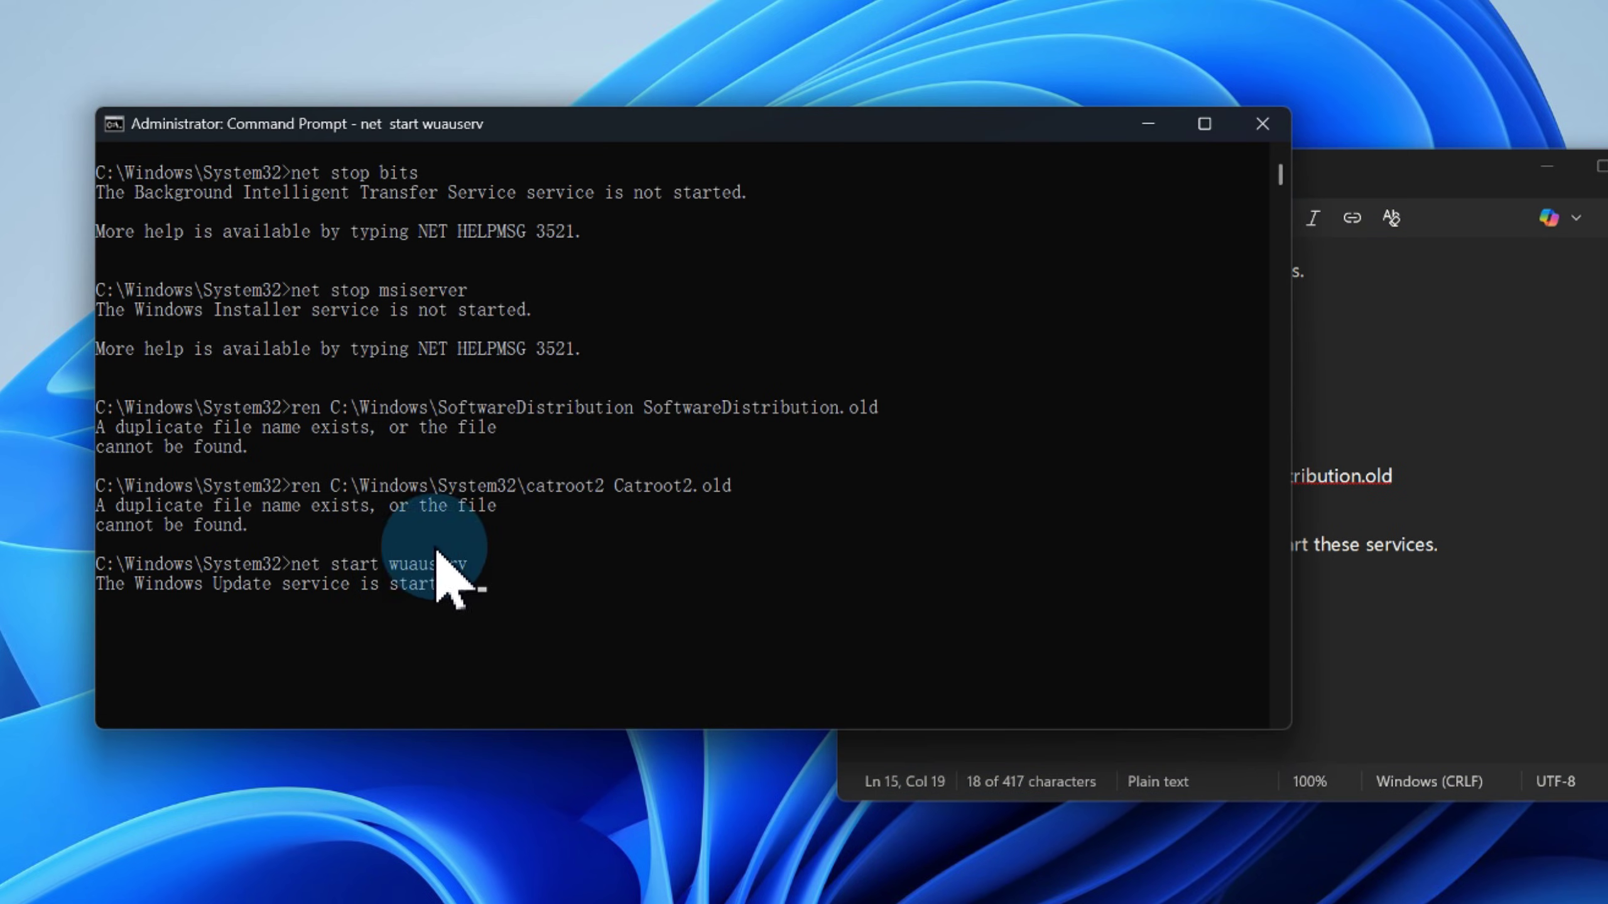
left_click(1418, 520)
left_click_drag(1023, 616, 847, 621)
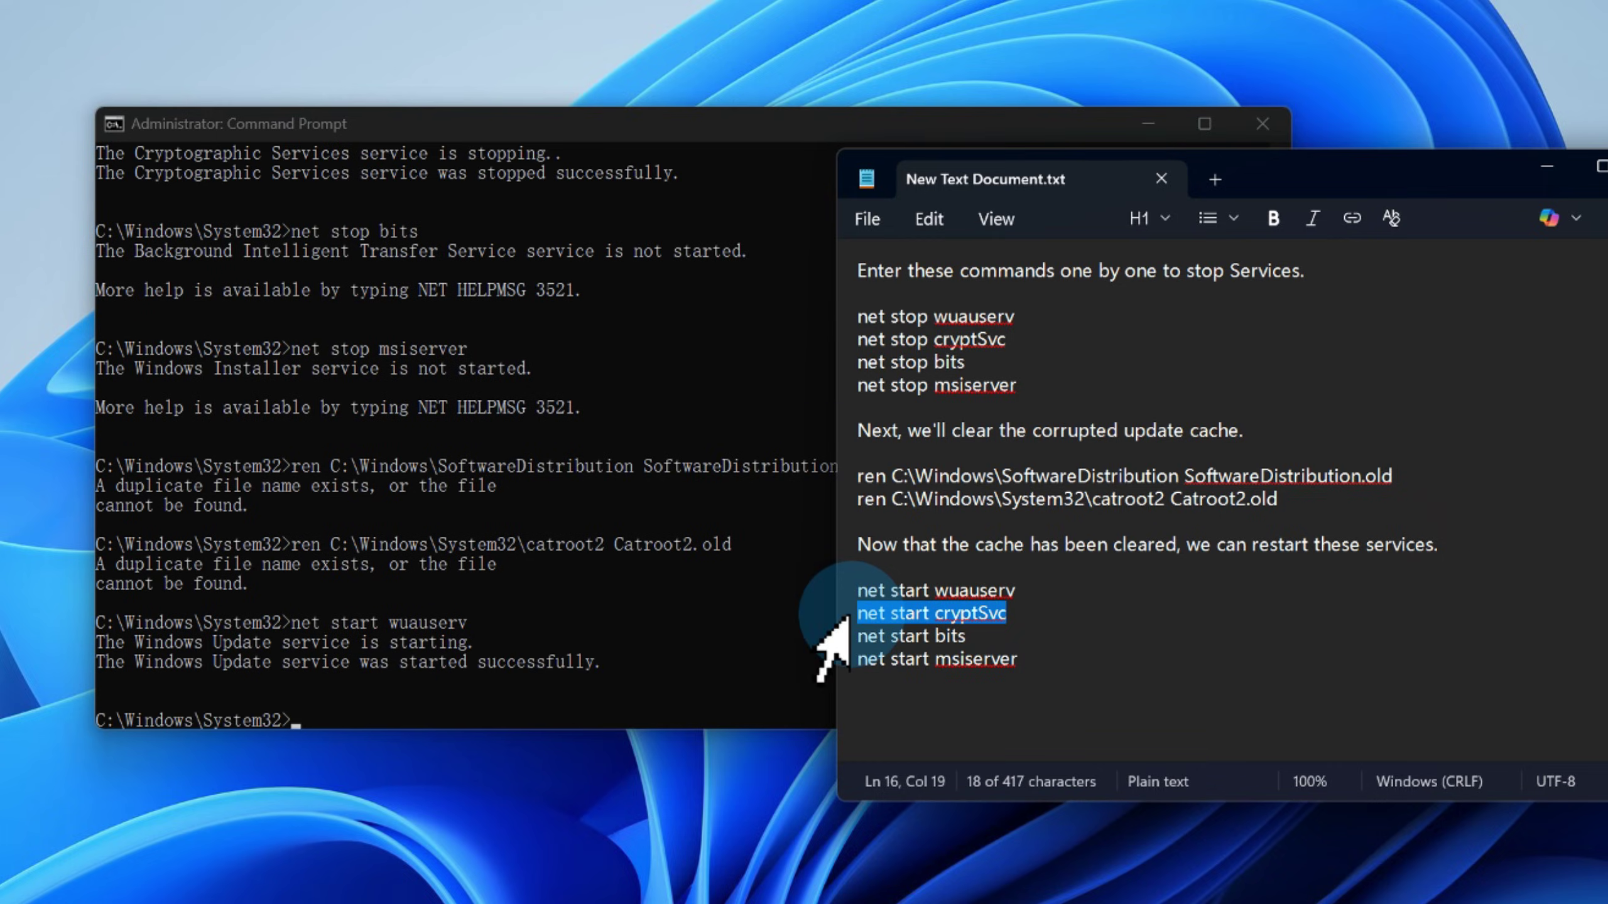
scroll(611, 592, "down", 8)
left_click(313, 263)
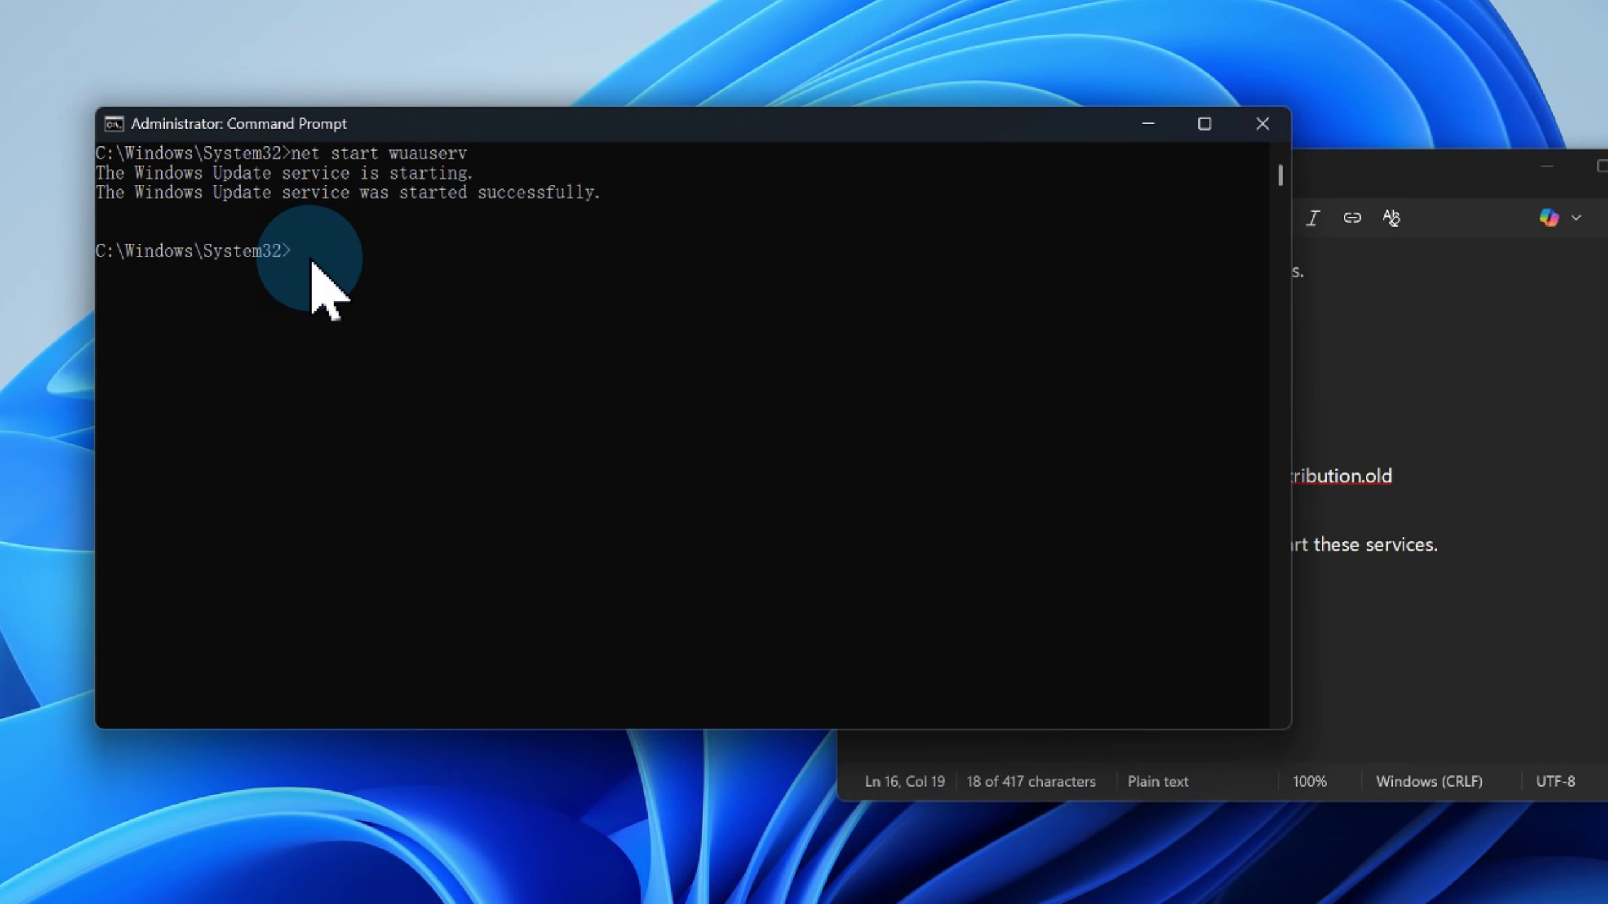
Start the remaining update services by running net start bits and net start msiserver from the text document
left_click(1385, 400)
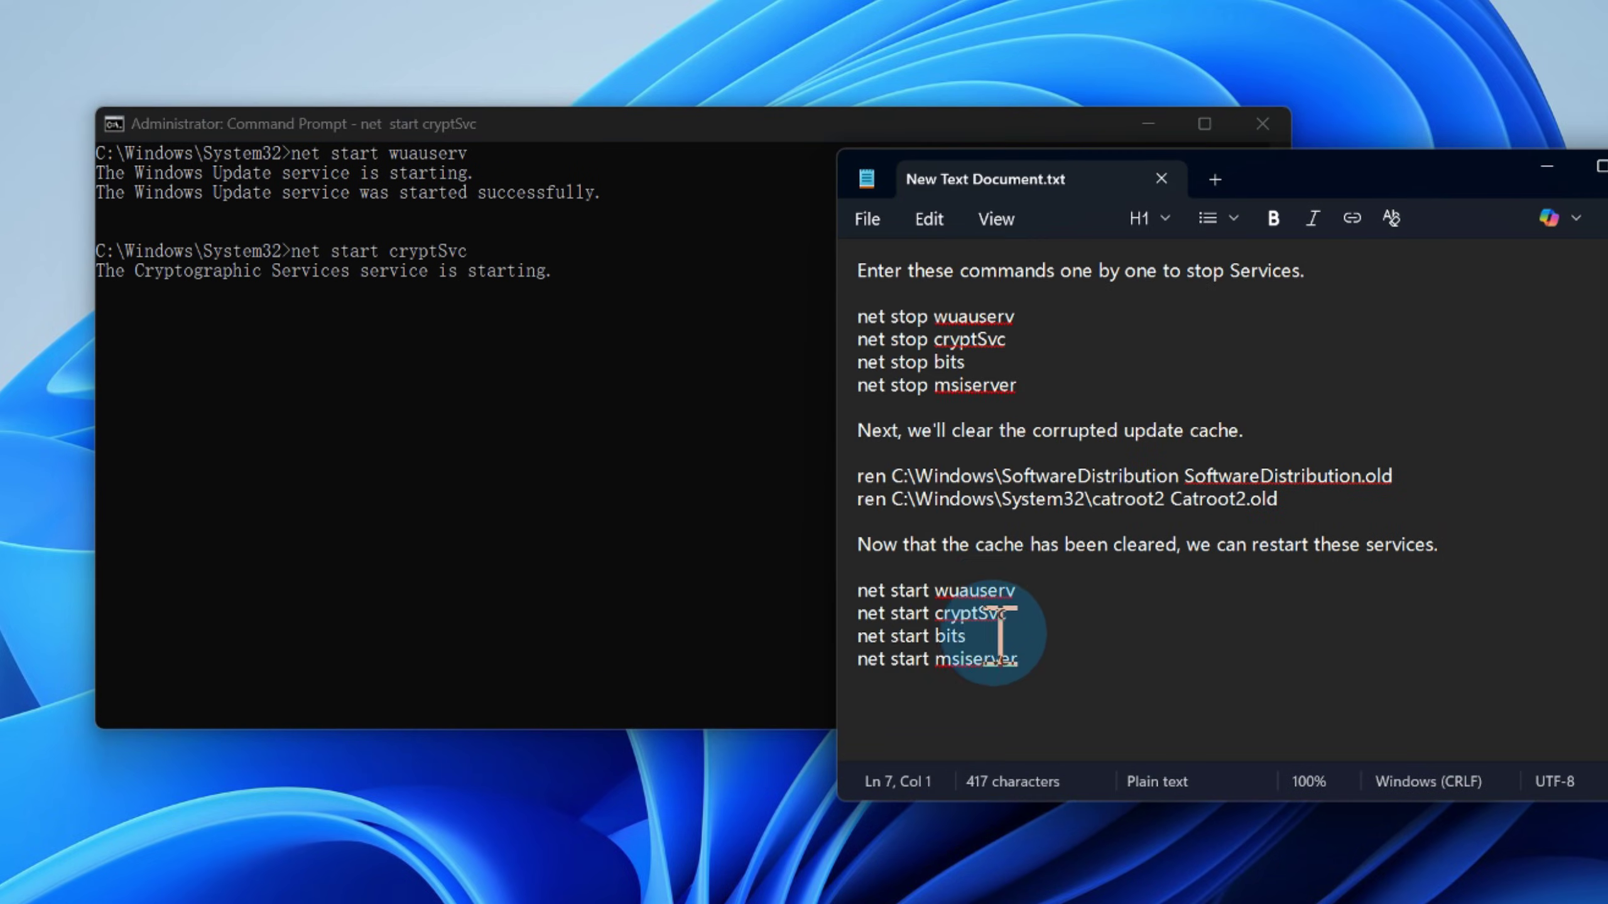
left_click_drag(989, 635, 1016, 658)
key("ctrl+c")
left_click(531, 639)
key("ctrl+v")
left_click(1012, 617)
left_click(613, 562)
key("Return")
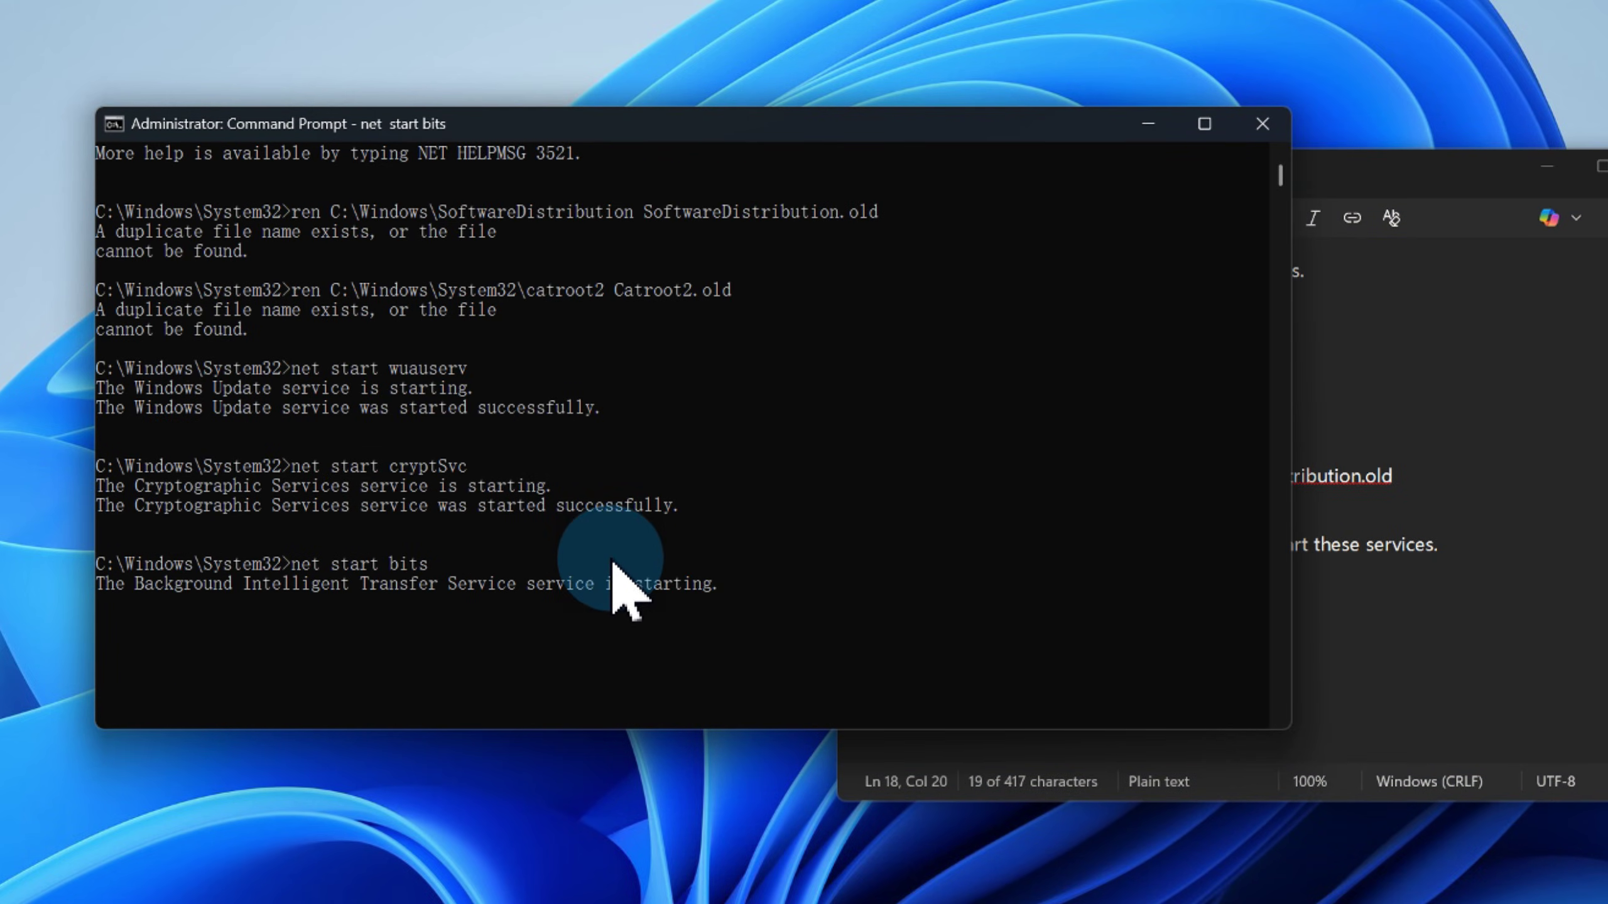
key("ctrl+v")
key("Return")
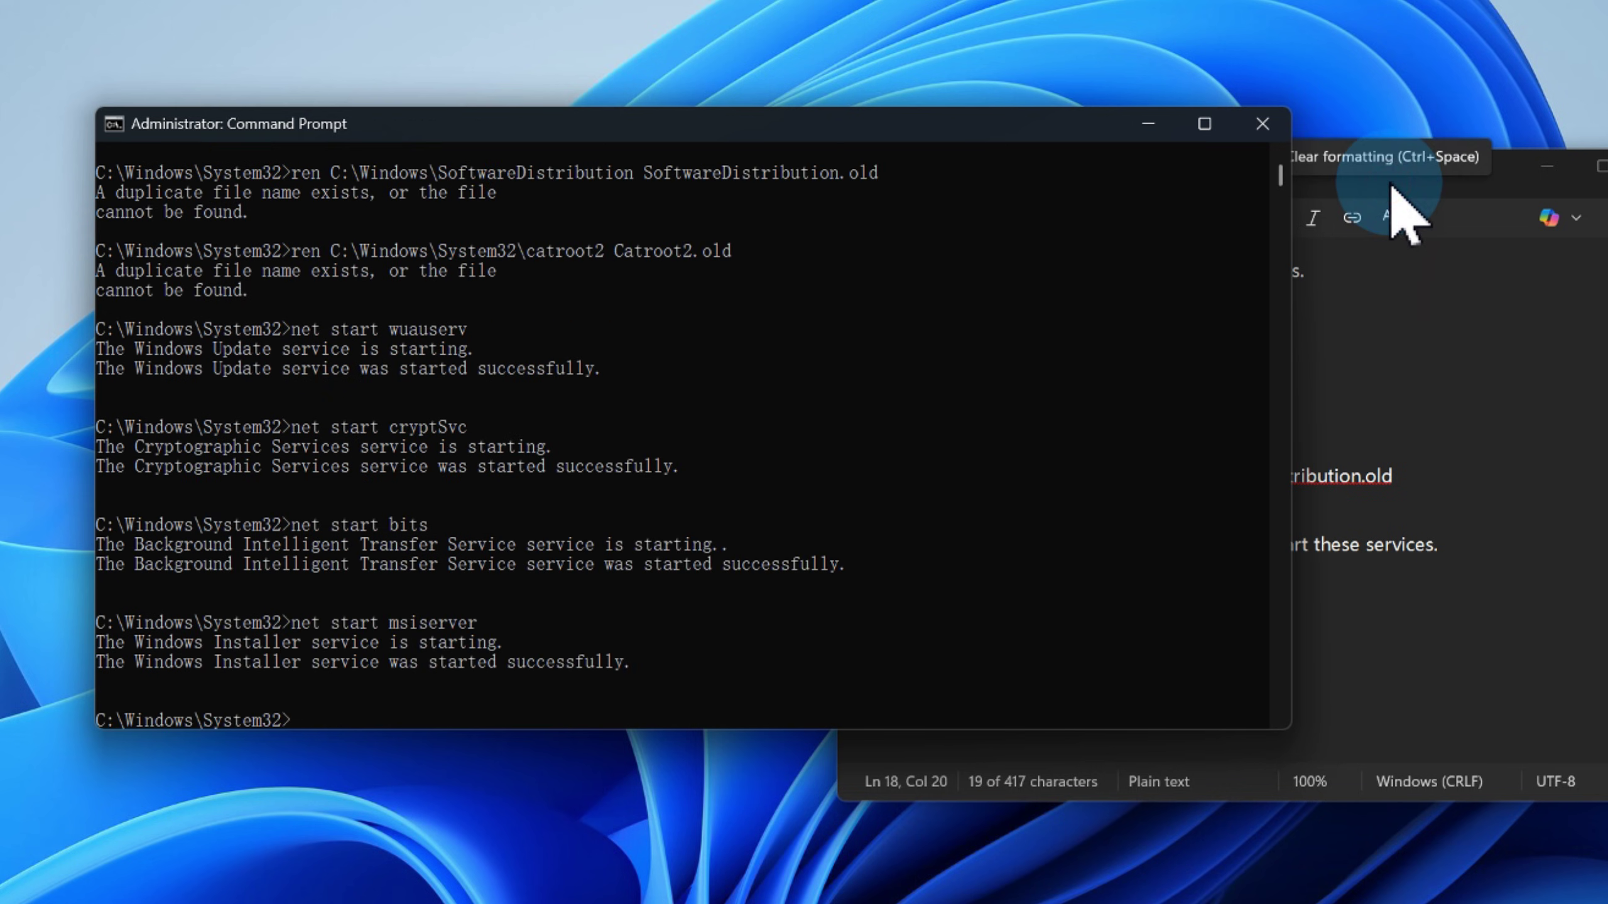
left_click(1436, 438)
scroll(574, 592, "down", 3)
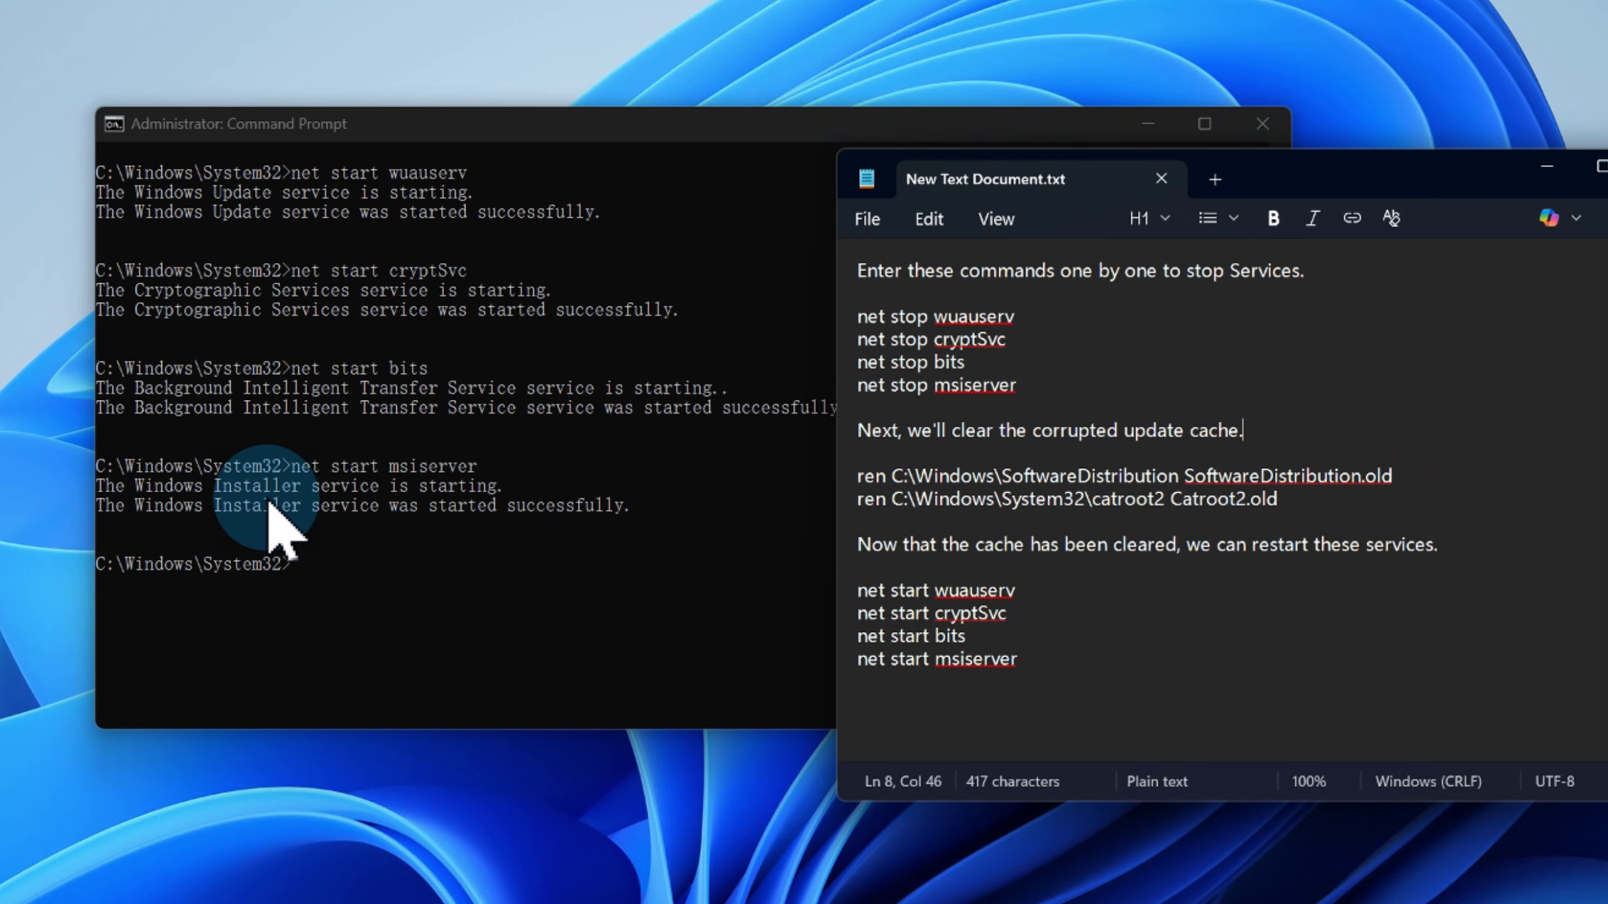
left_click(444, 513)
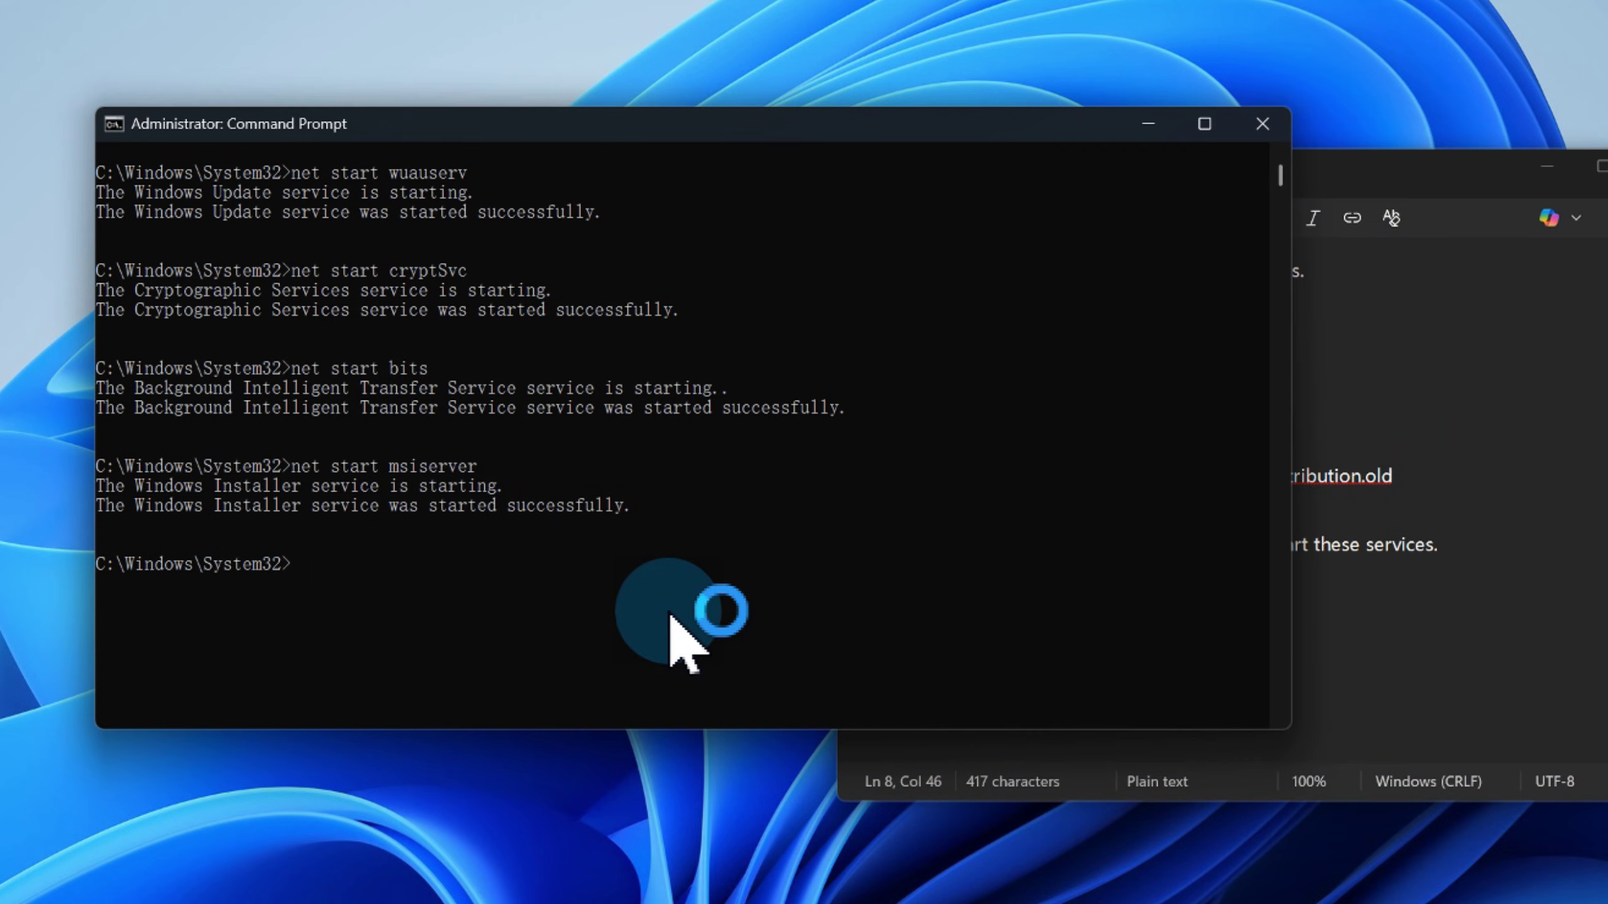
left_click(1329, 419)
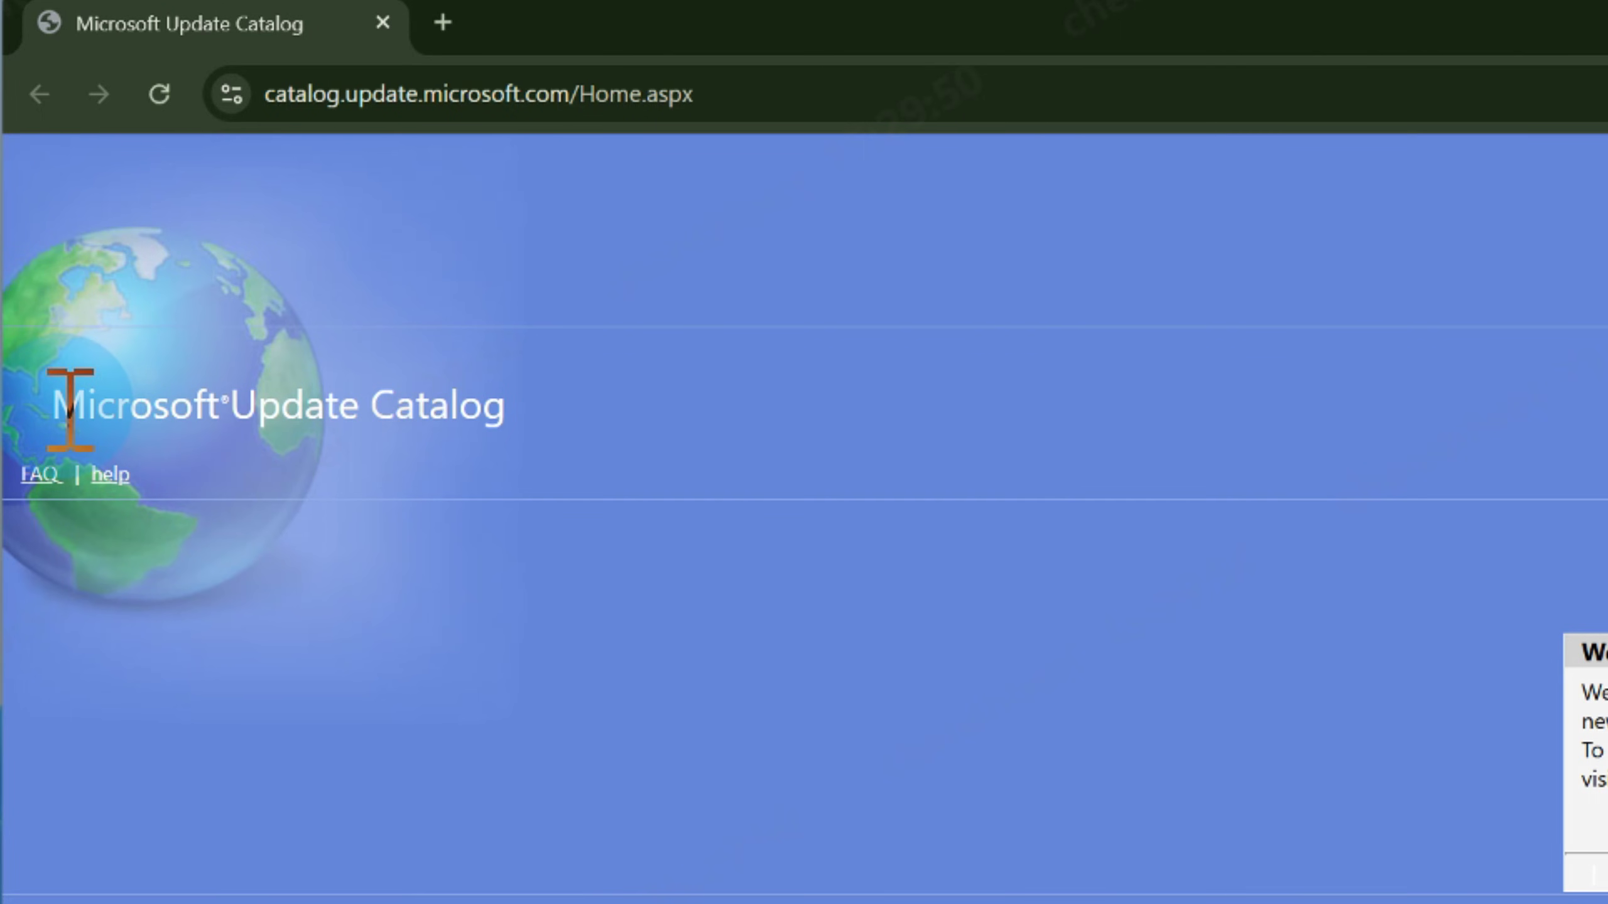
Switch to Chrome and search the Microsoft Update Catalog for KB5070311
left_click_drag(71, 408, 520, 420)
left_click(633, 456)
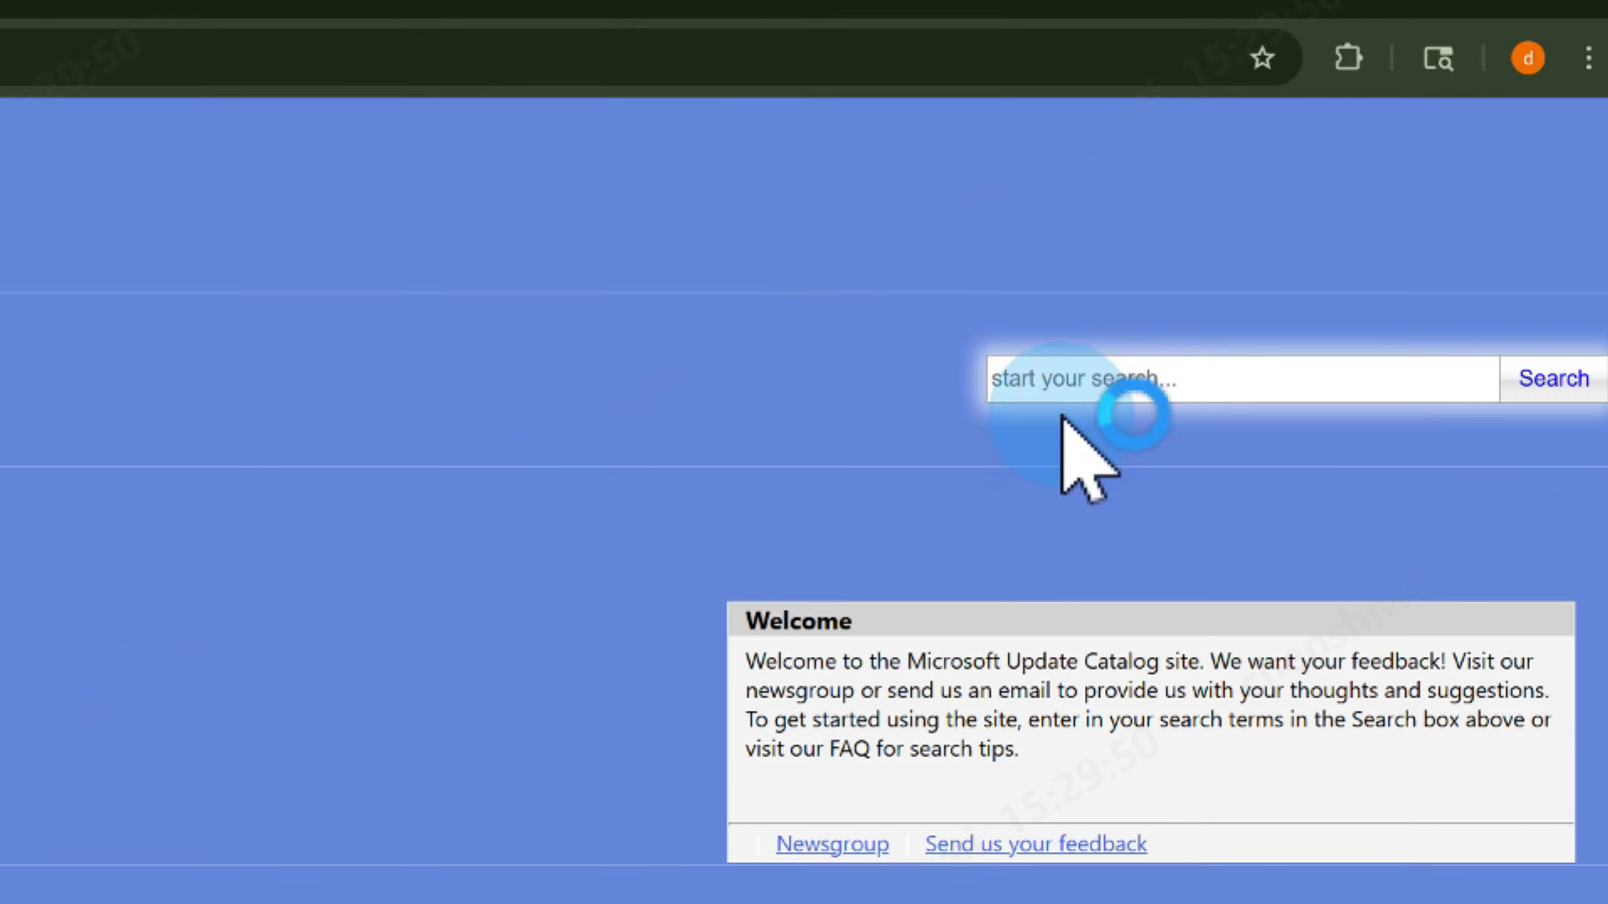
left_click(1139, 230)
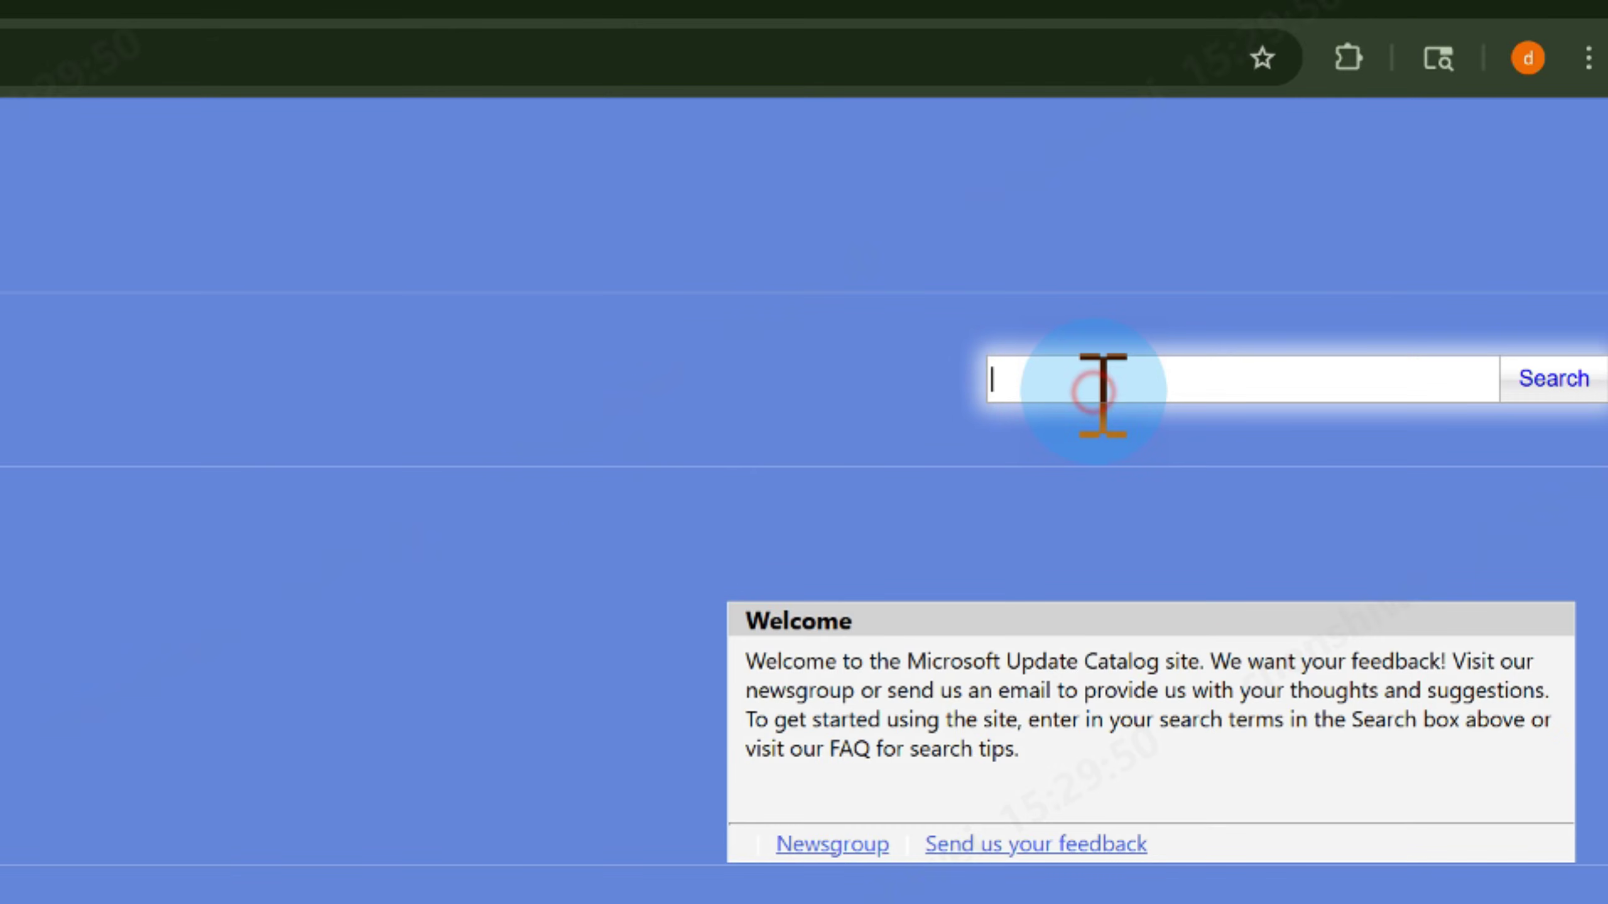
left_click(1522, 383)
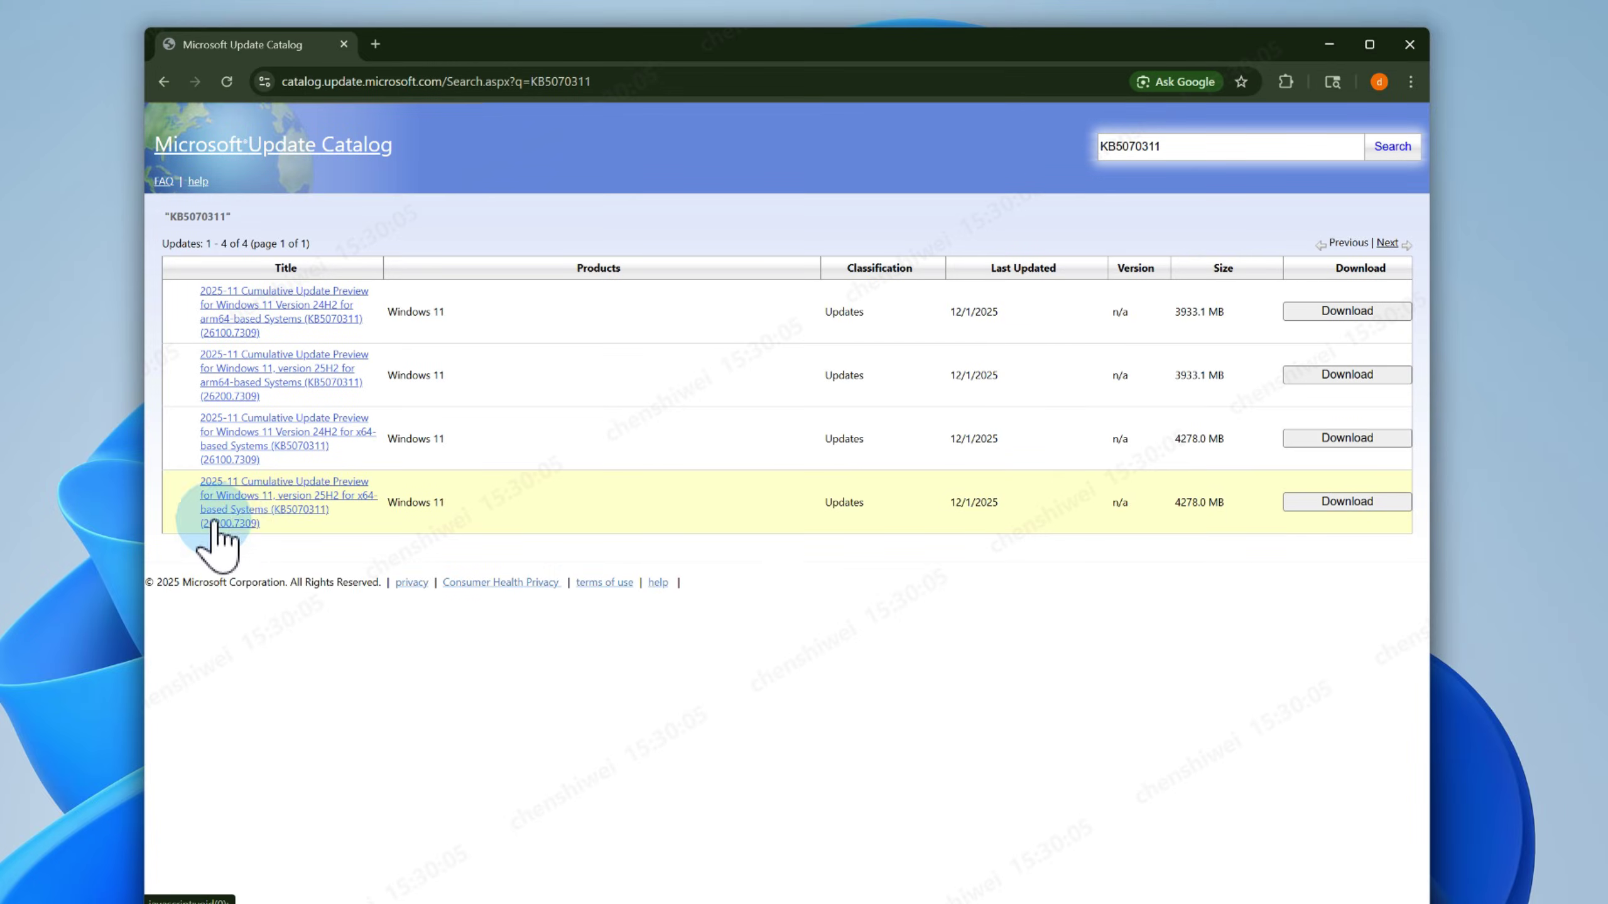
Download the KB5070311 .msu package for Windows 11 version 25H2 x64-based systems and view the browser's downloads
left_click(1284, 507)
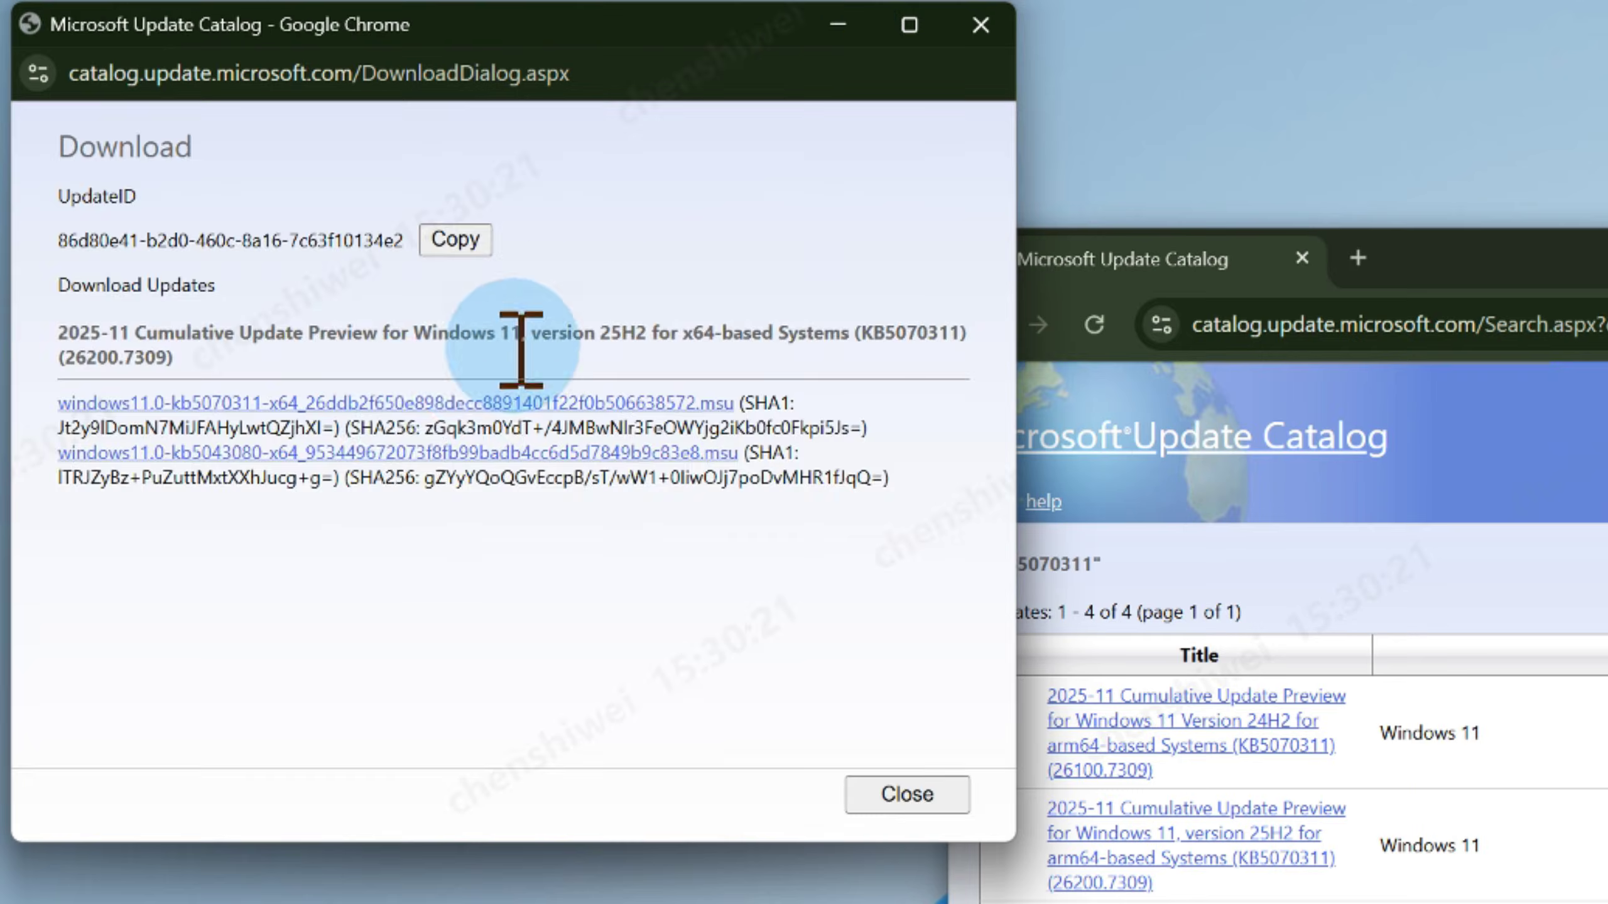
left_click(400, 405)
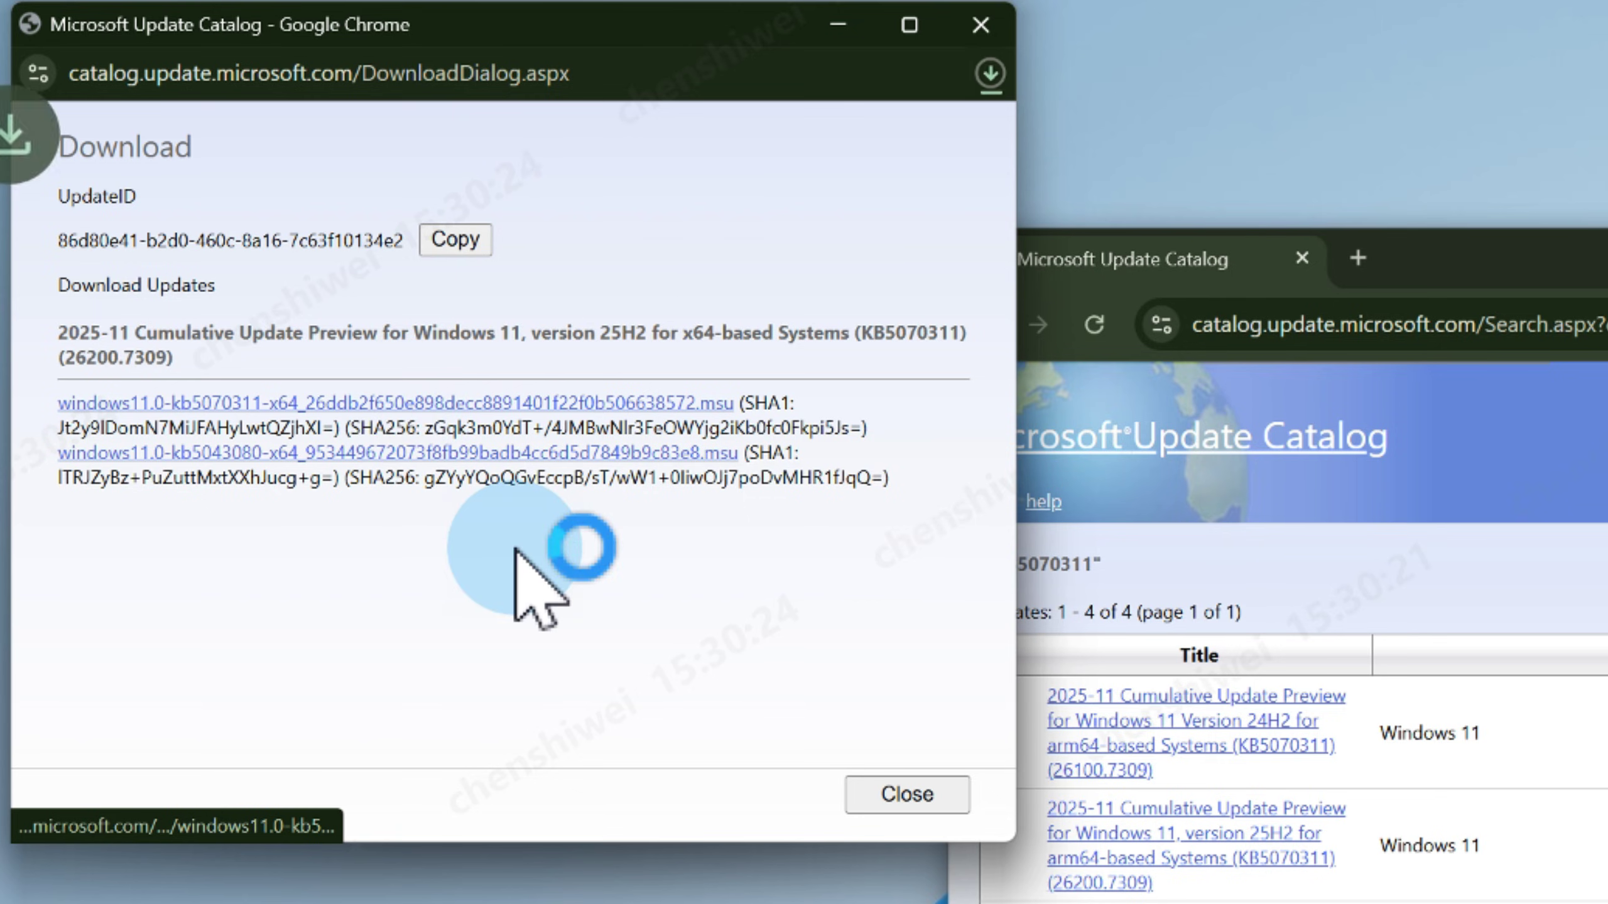
left_click(990, 71)
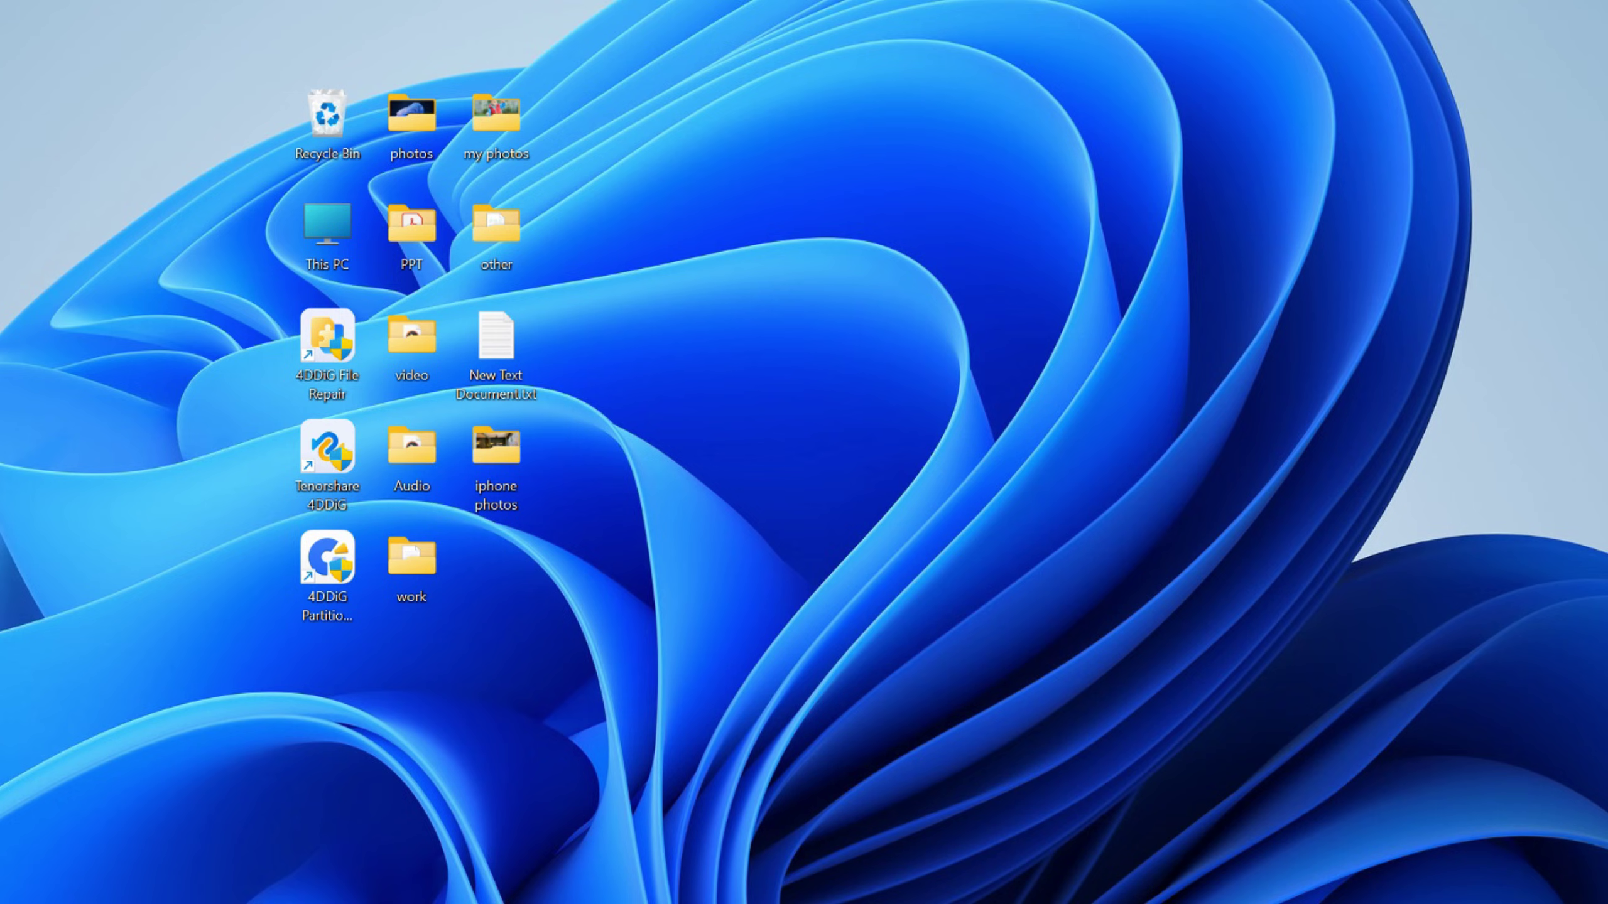
Open File Explorer and browse the Downloads, Documents, Pictures, Music, Videos and Desktop folders to check the dark mode display
key("super+e")
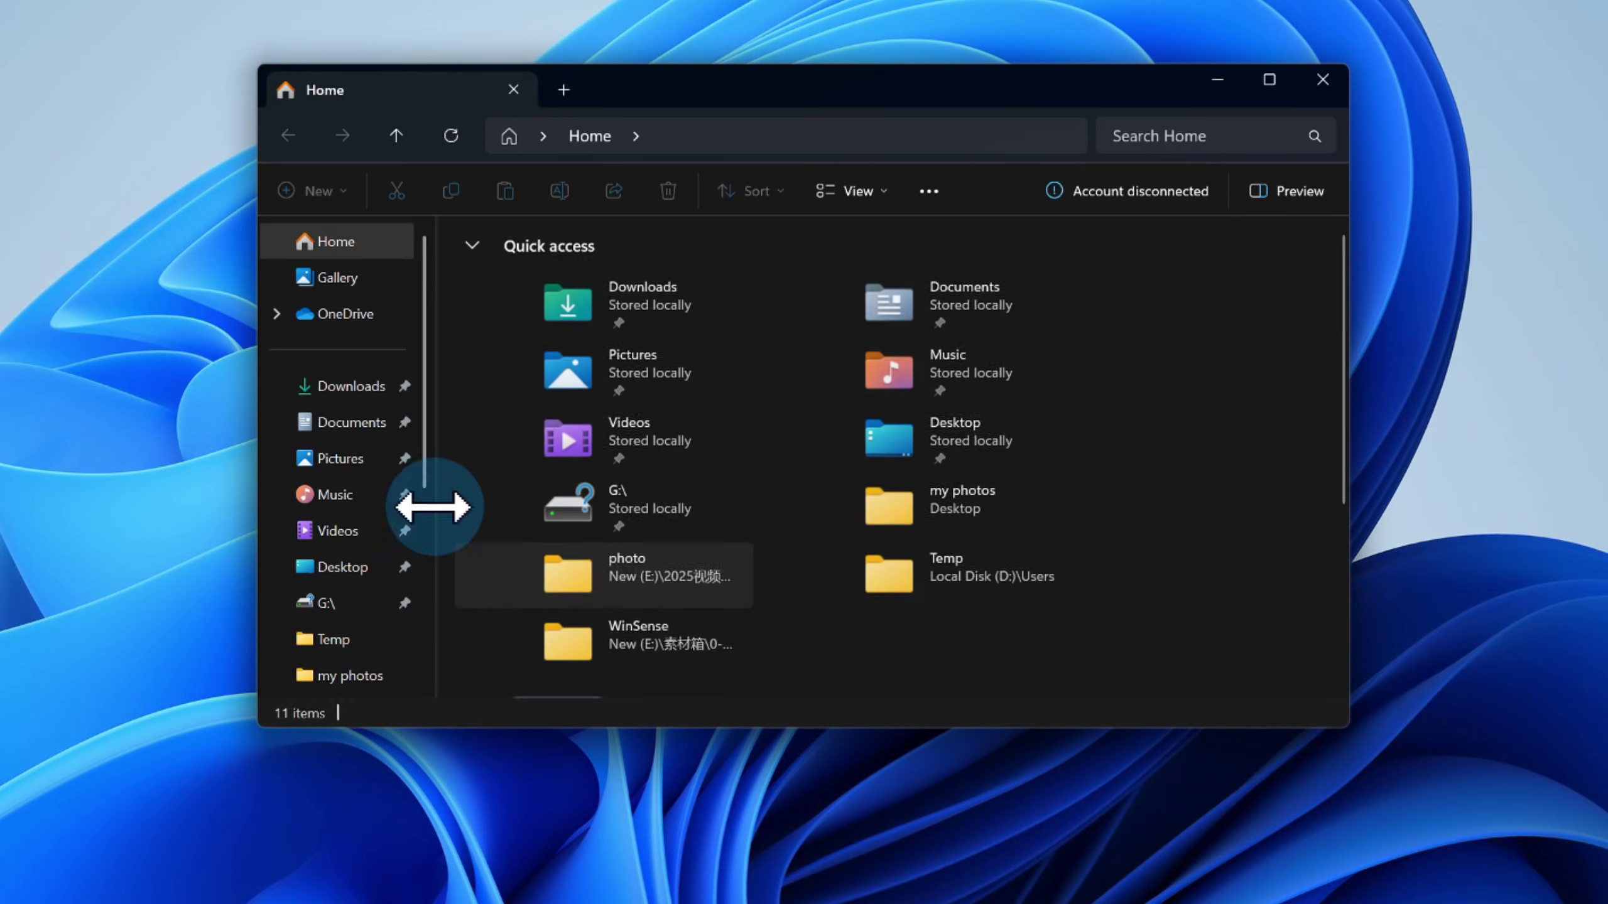
left_click(357, 418)
left_click(358, 388)
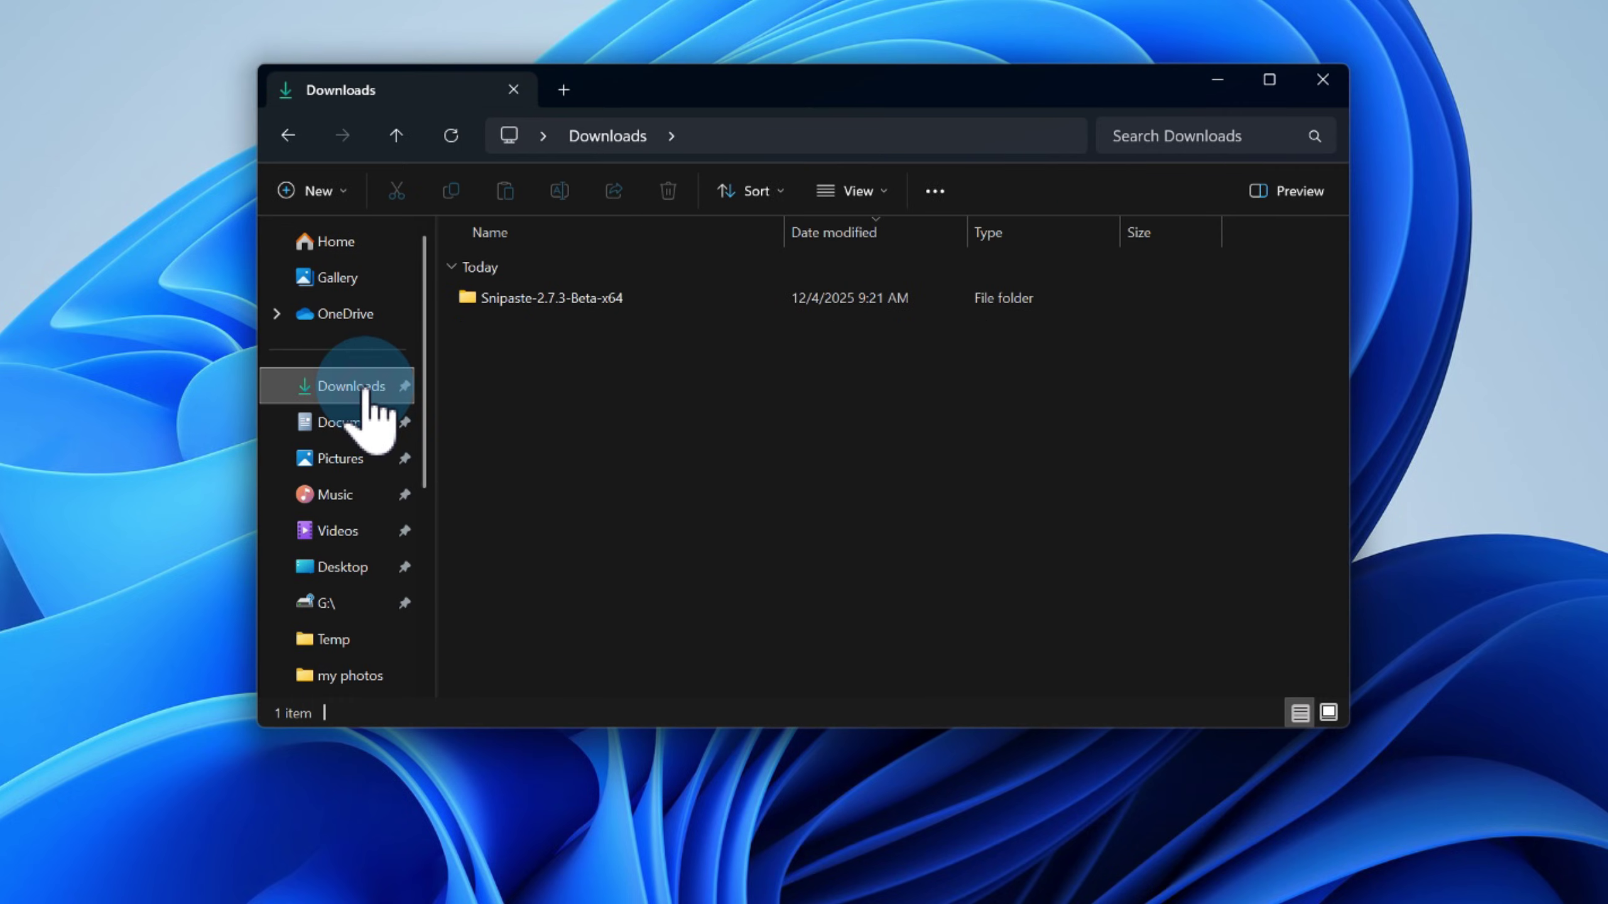
left_click(358, 418)
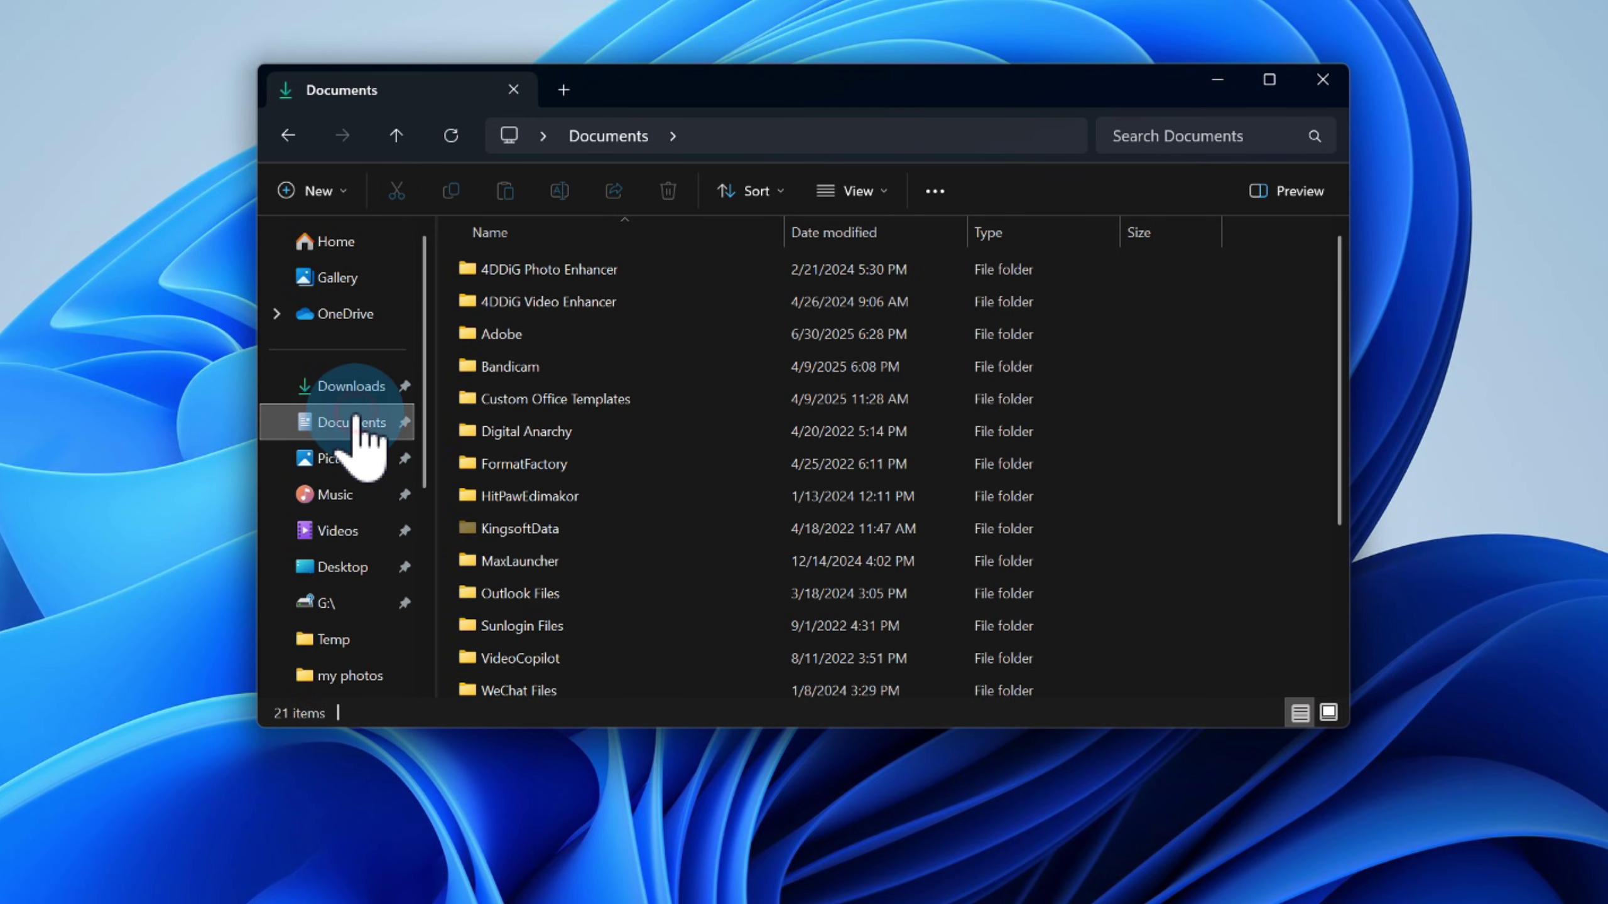
left_click(357, 459)
left_click(348, 487)
left_click(357, 532)
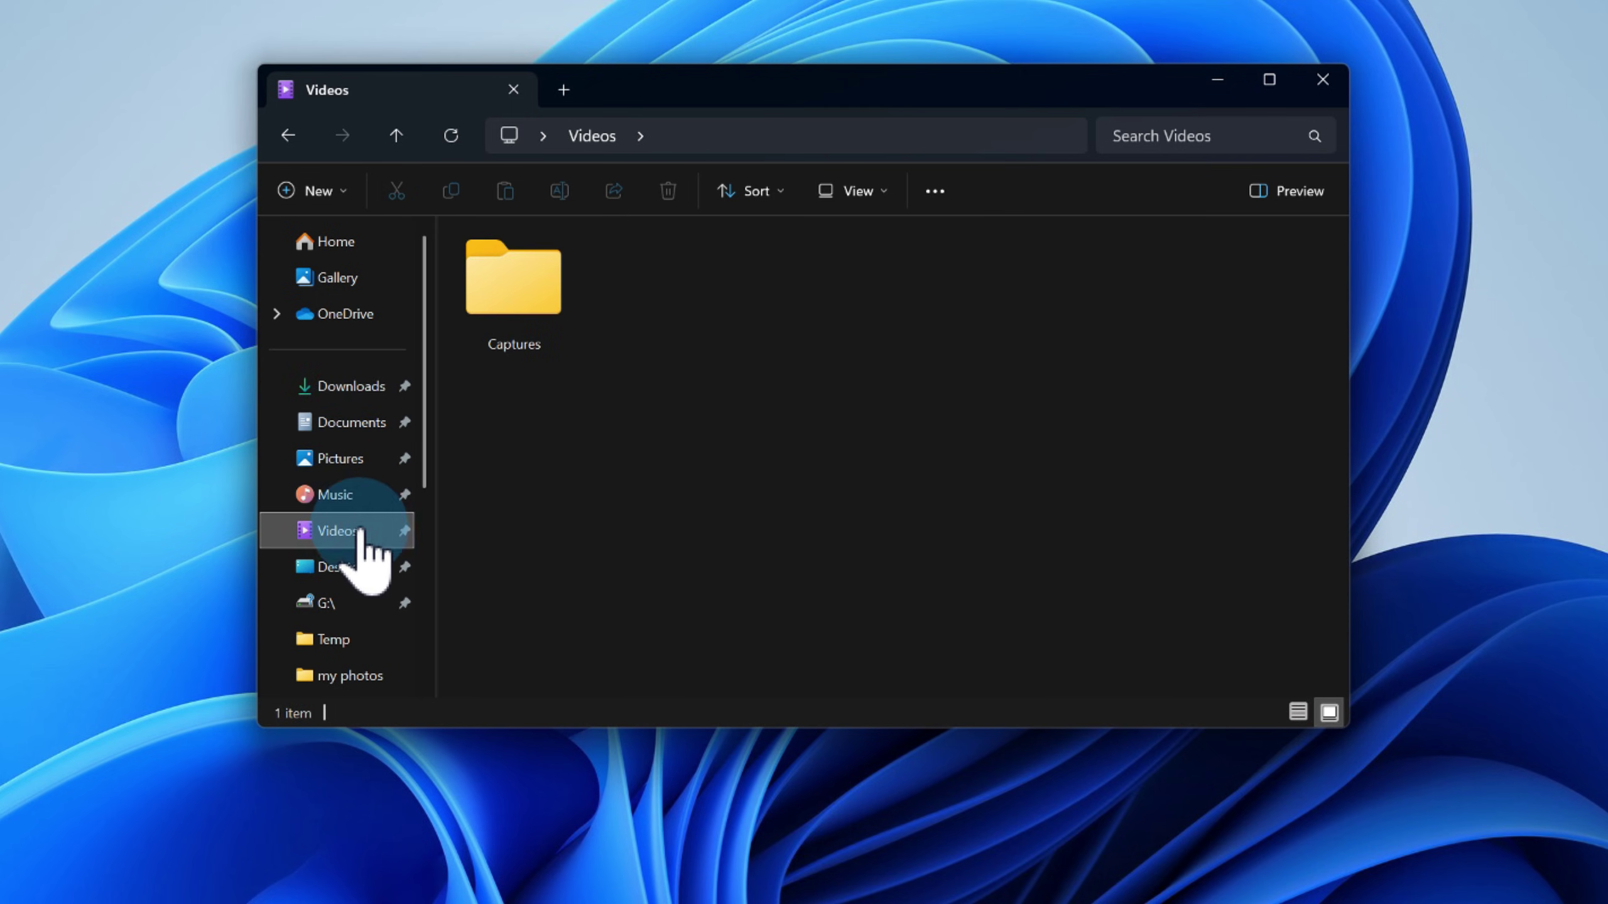
left_click(366, 566)
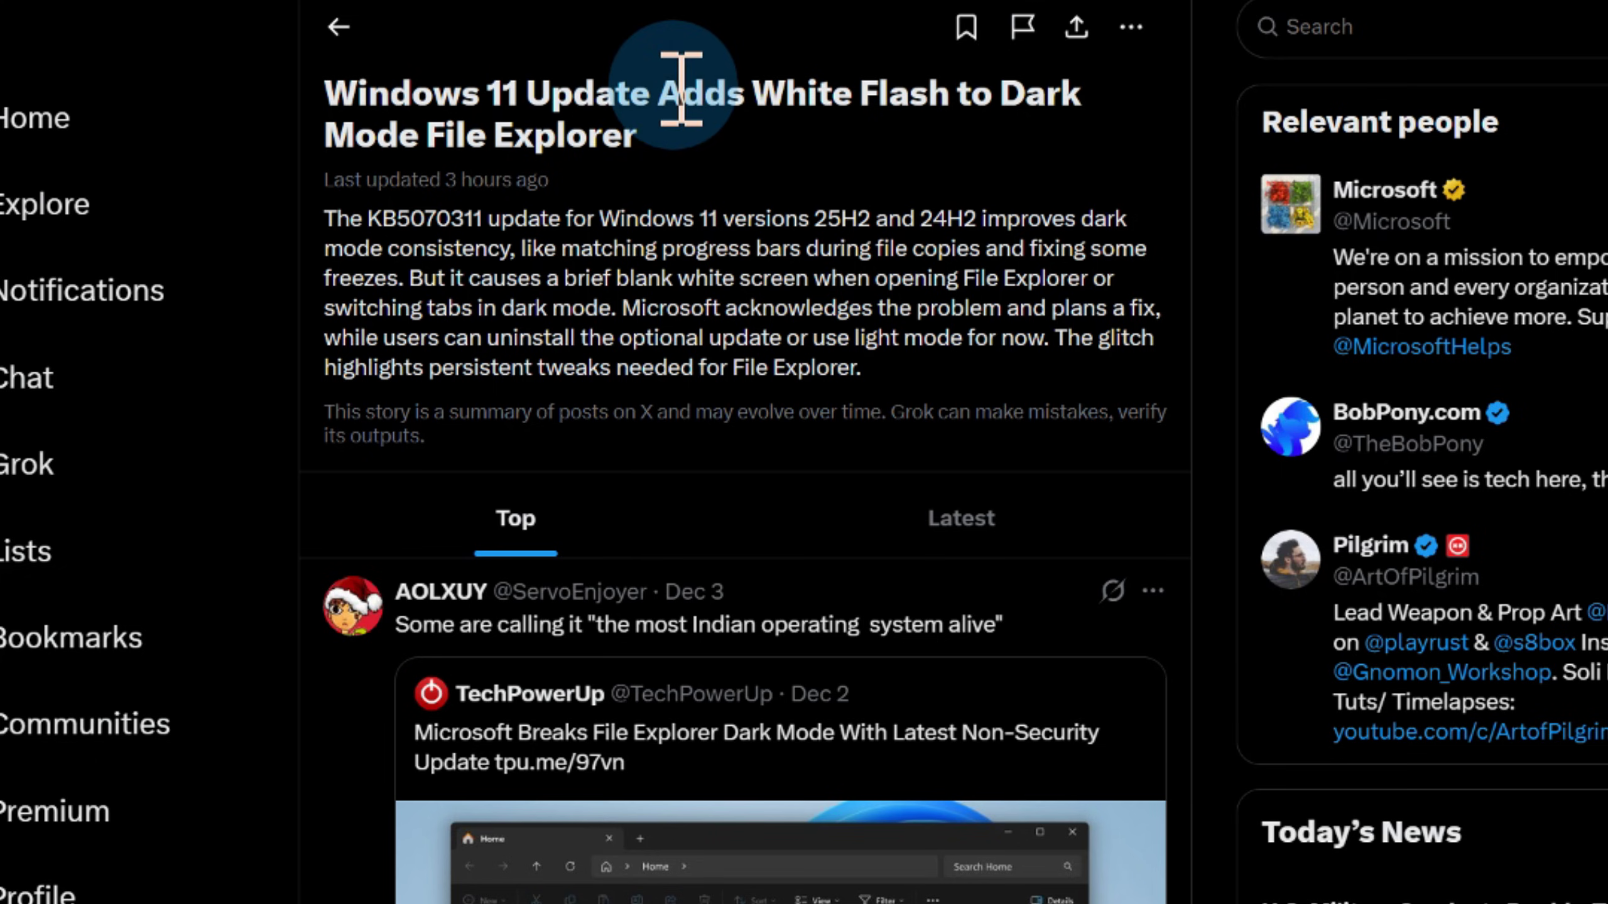
Read the X story on the Windows 11 update's white flash in dark mode File Explorer and its related posts
left_click_drag(658, 95, 760, 136)
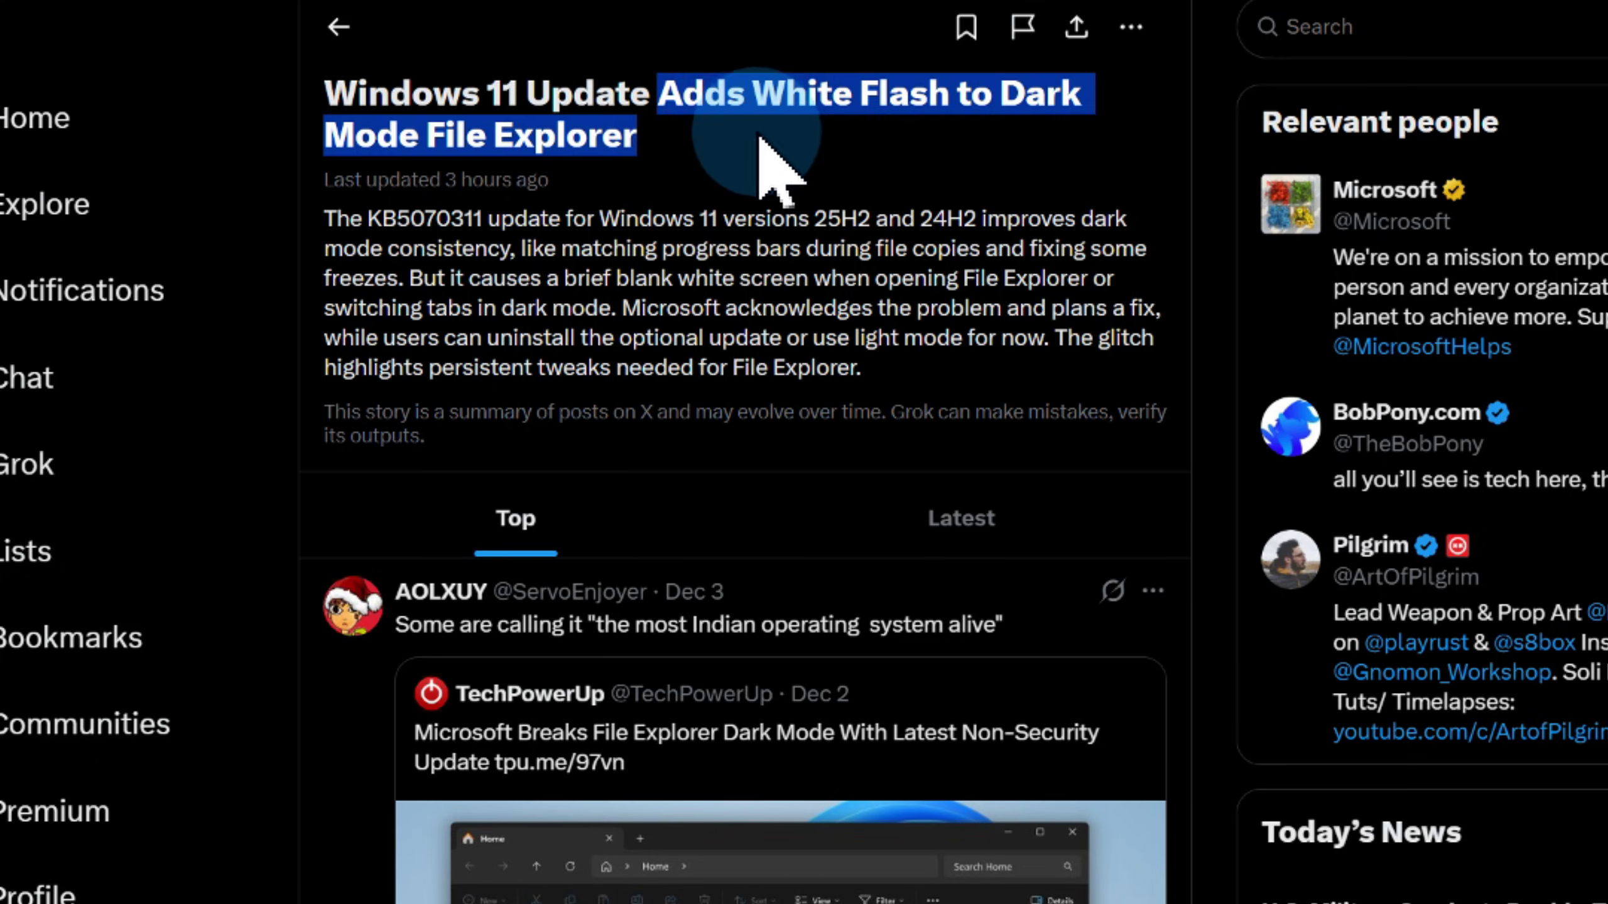
left_click(709, 149)
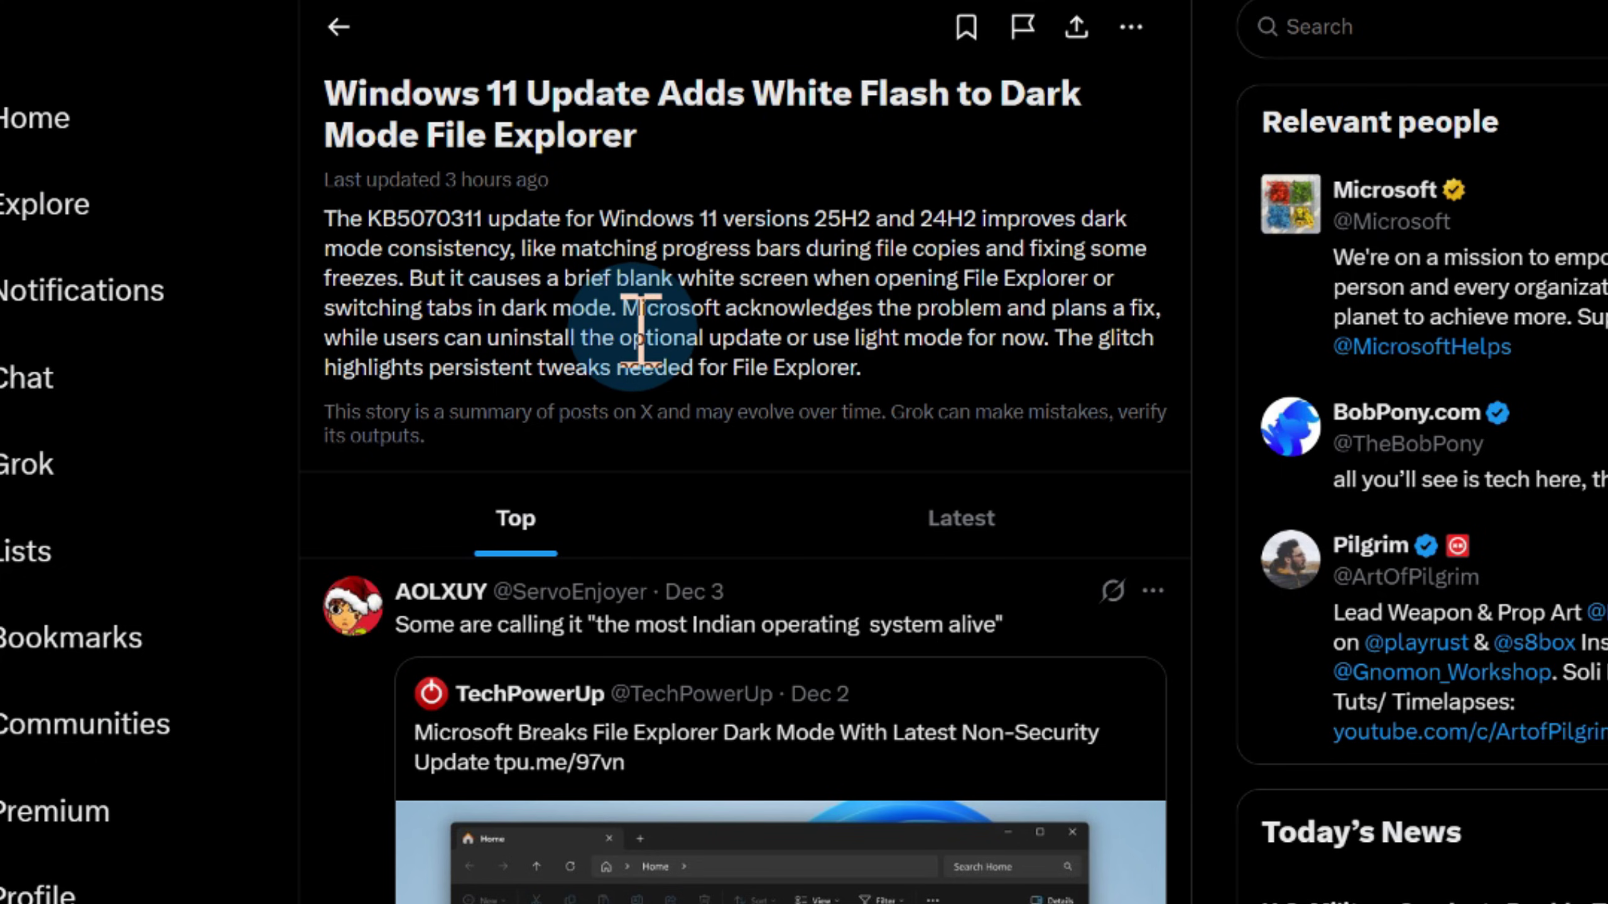
scroll(641, 329, "down", 5)
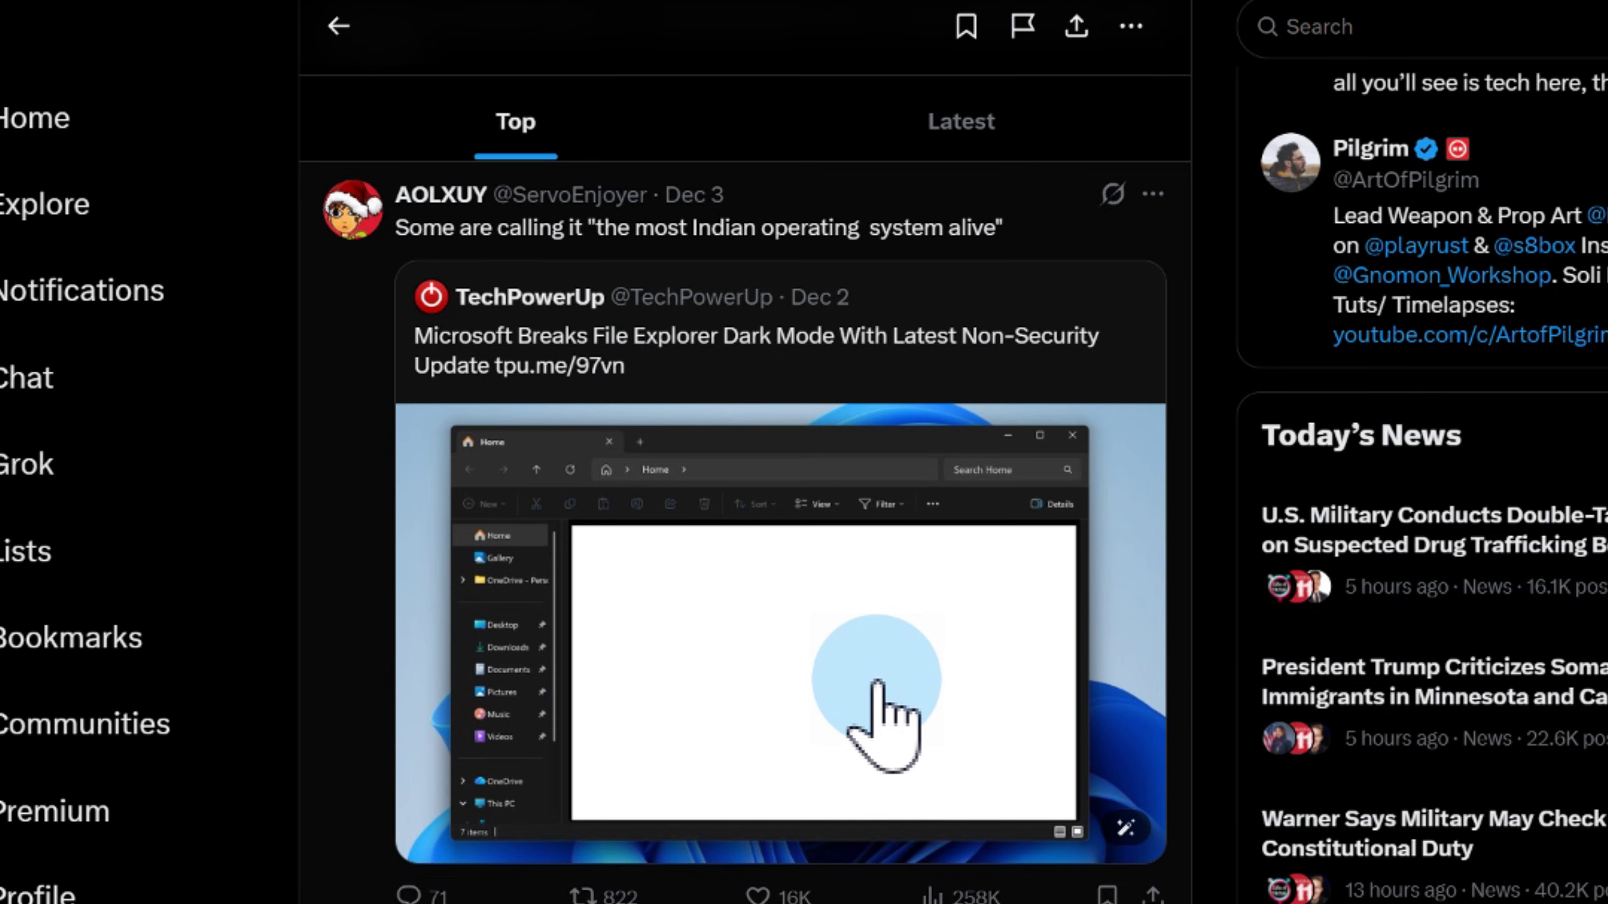
scroll(745, 452, "down", 10)
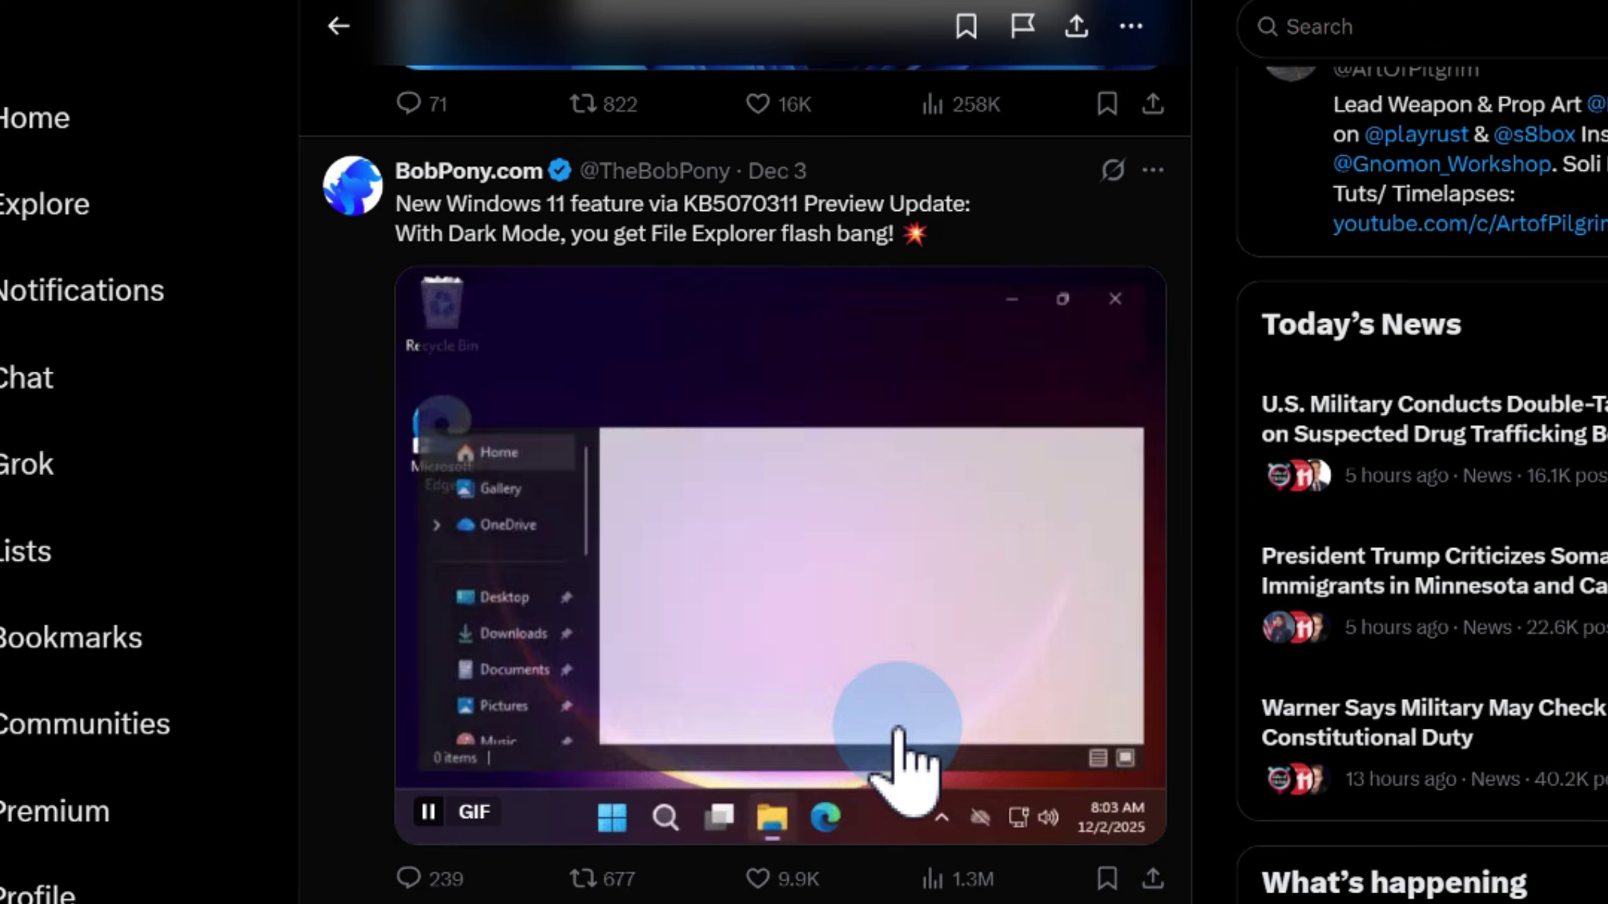
scroll(744, 452, "down", 10)
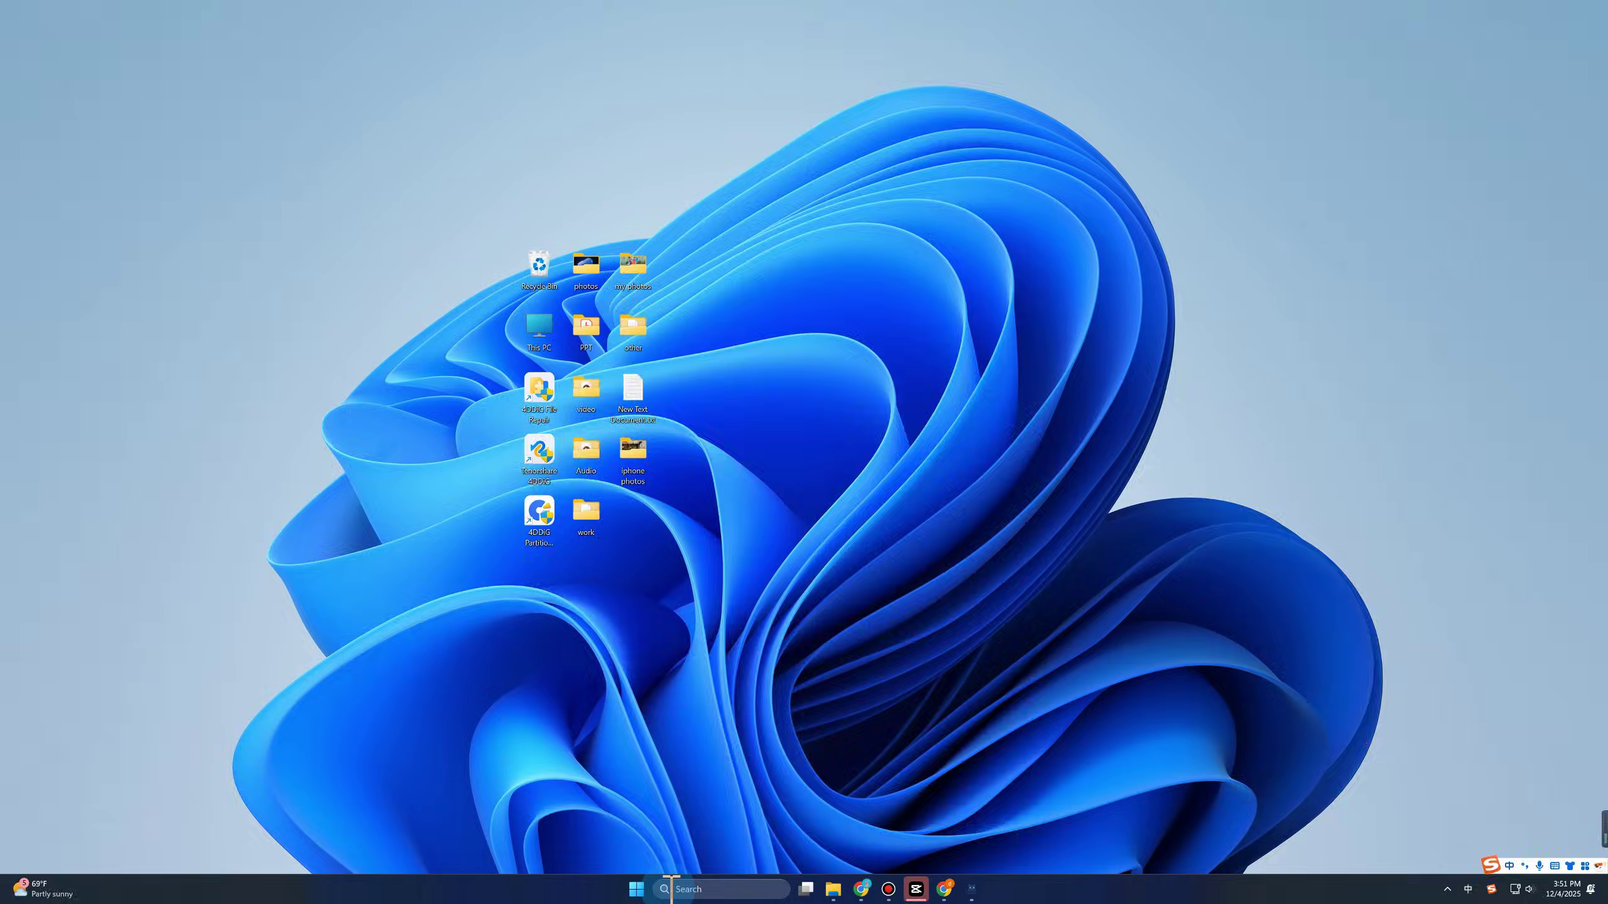
Open the Windows Update history in Settings and find its related settings
key("super")
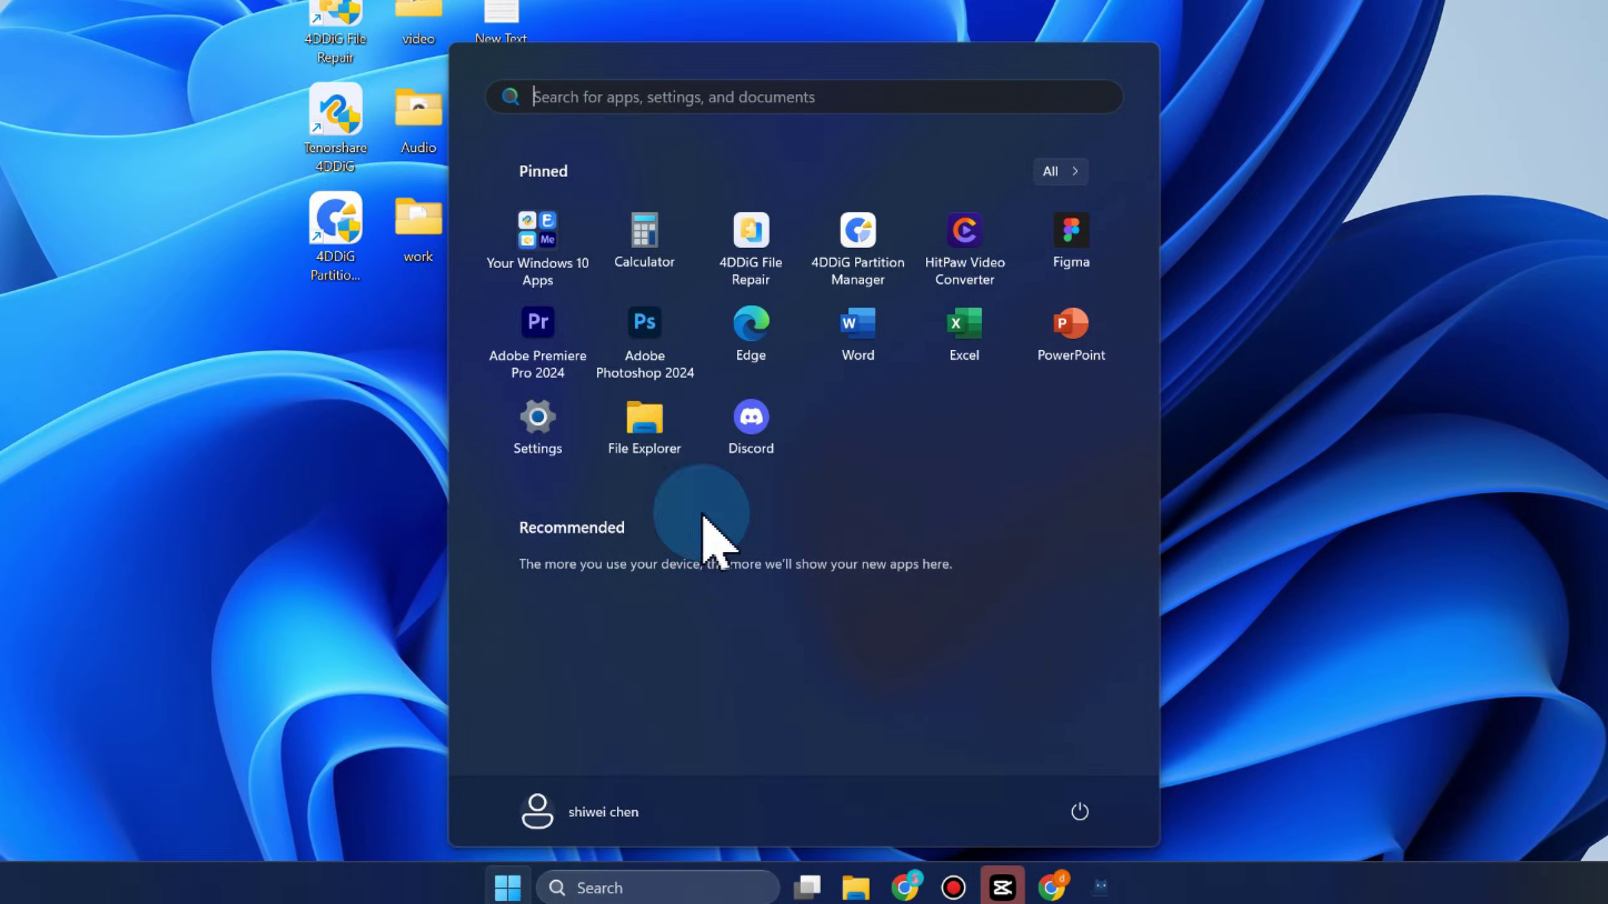
left_click(543, 398)
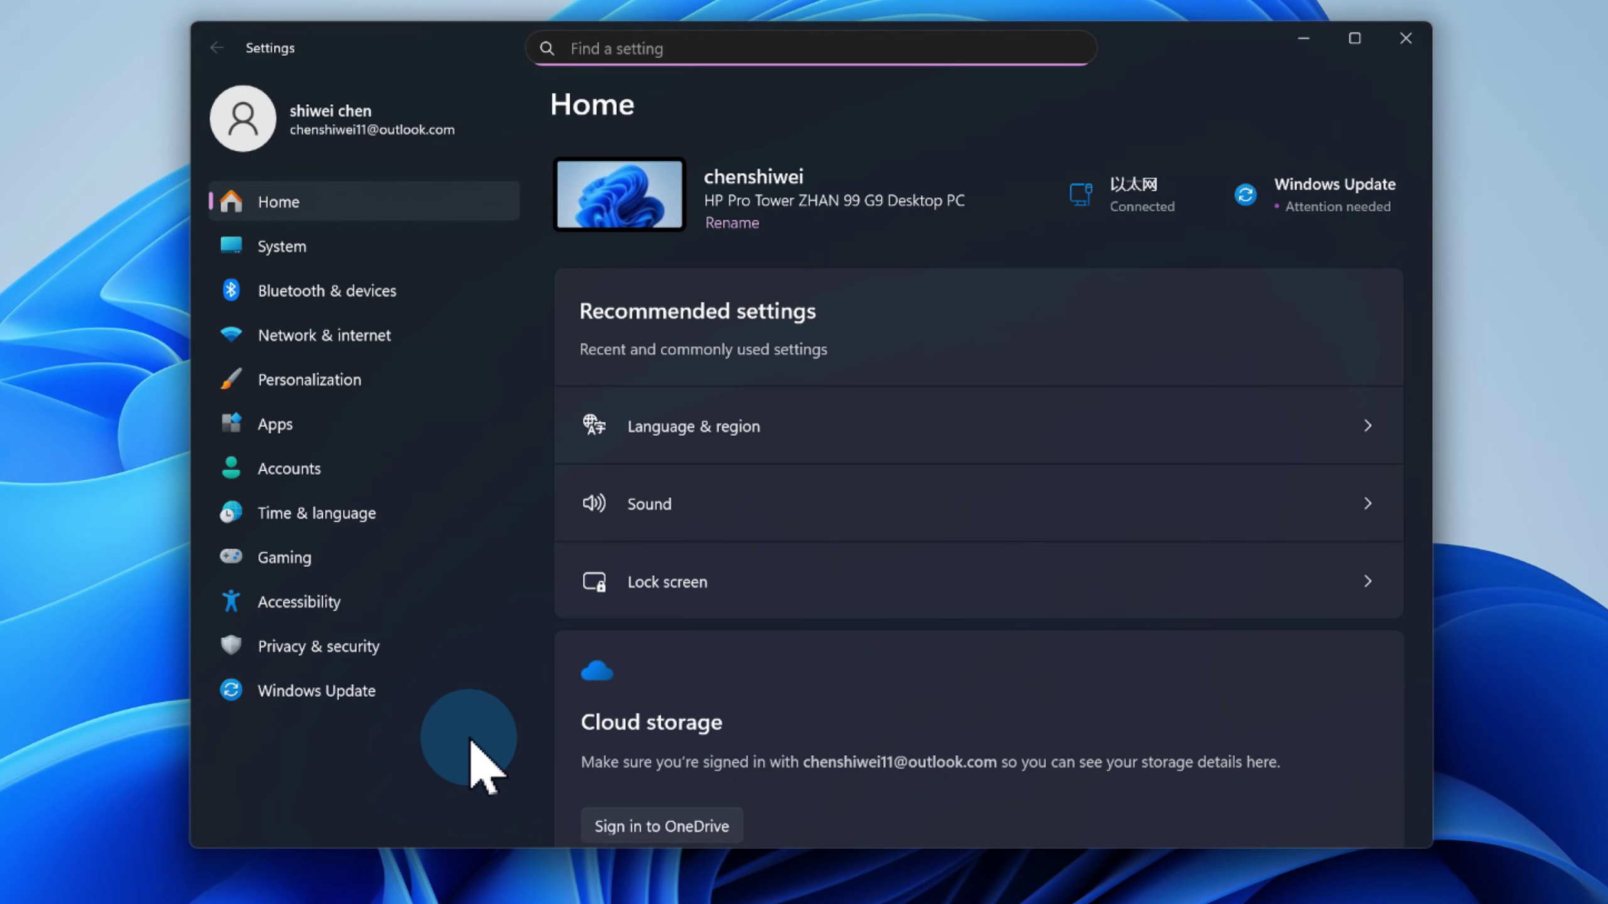
left_click(359, 697)
left_click(725, 655)
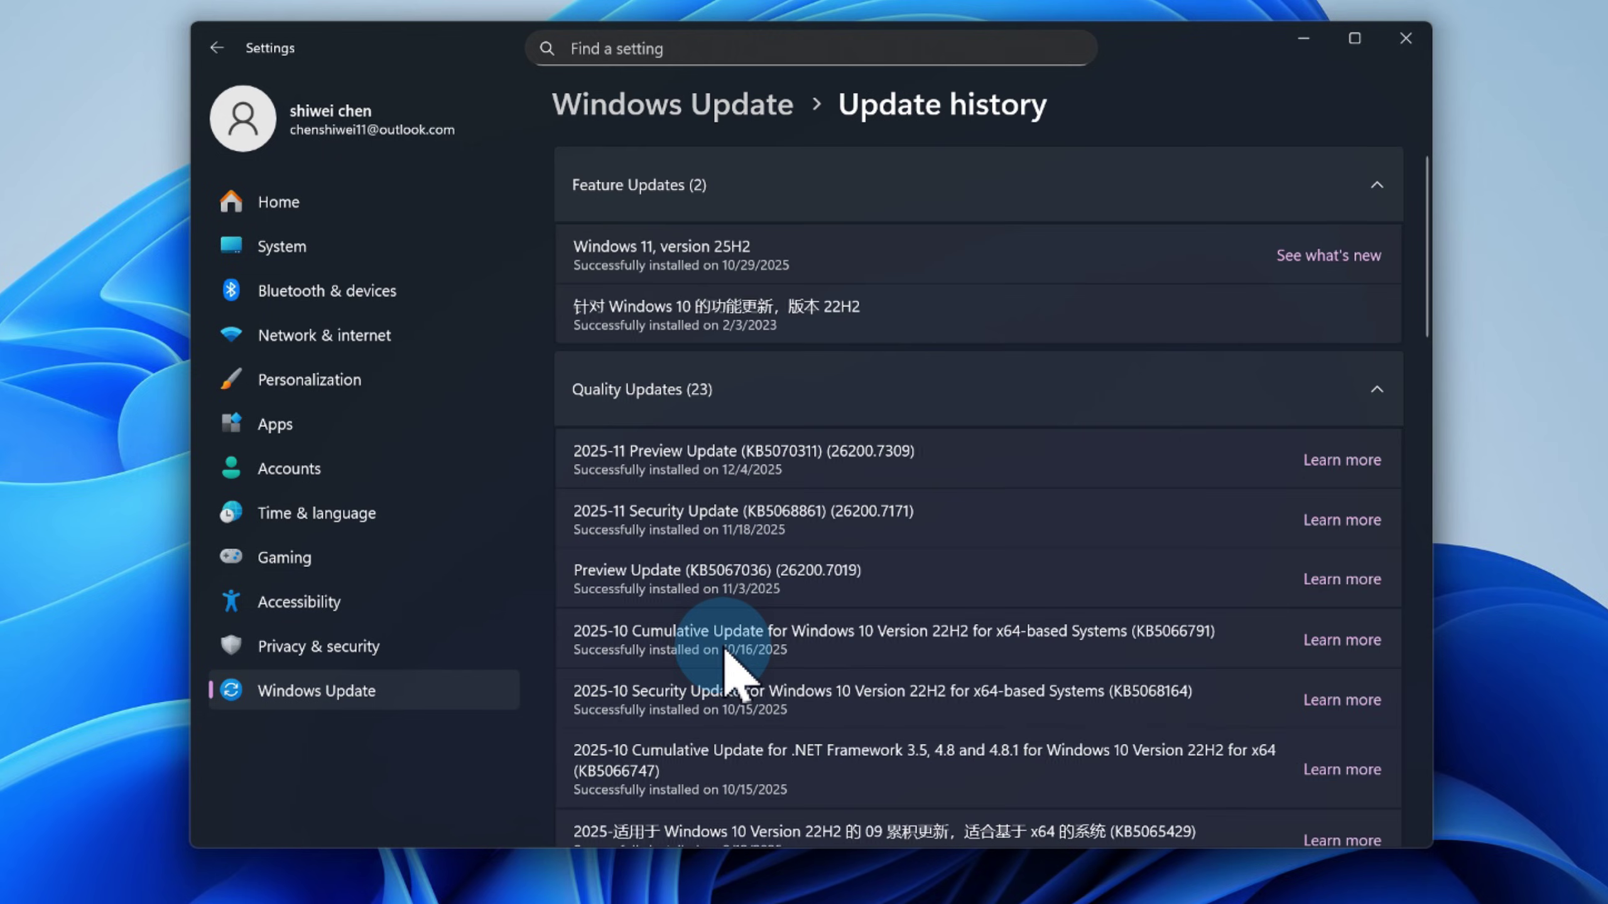
scroll(728, 649, "down", 20)
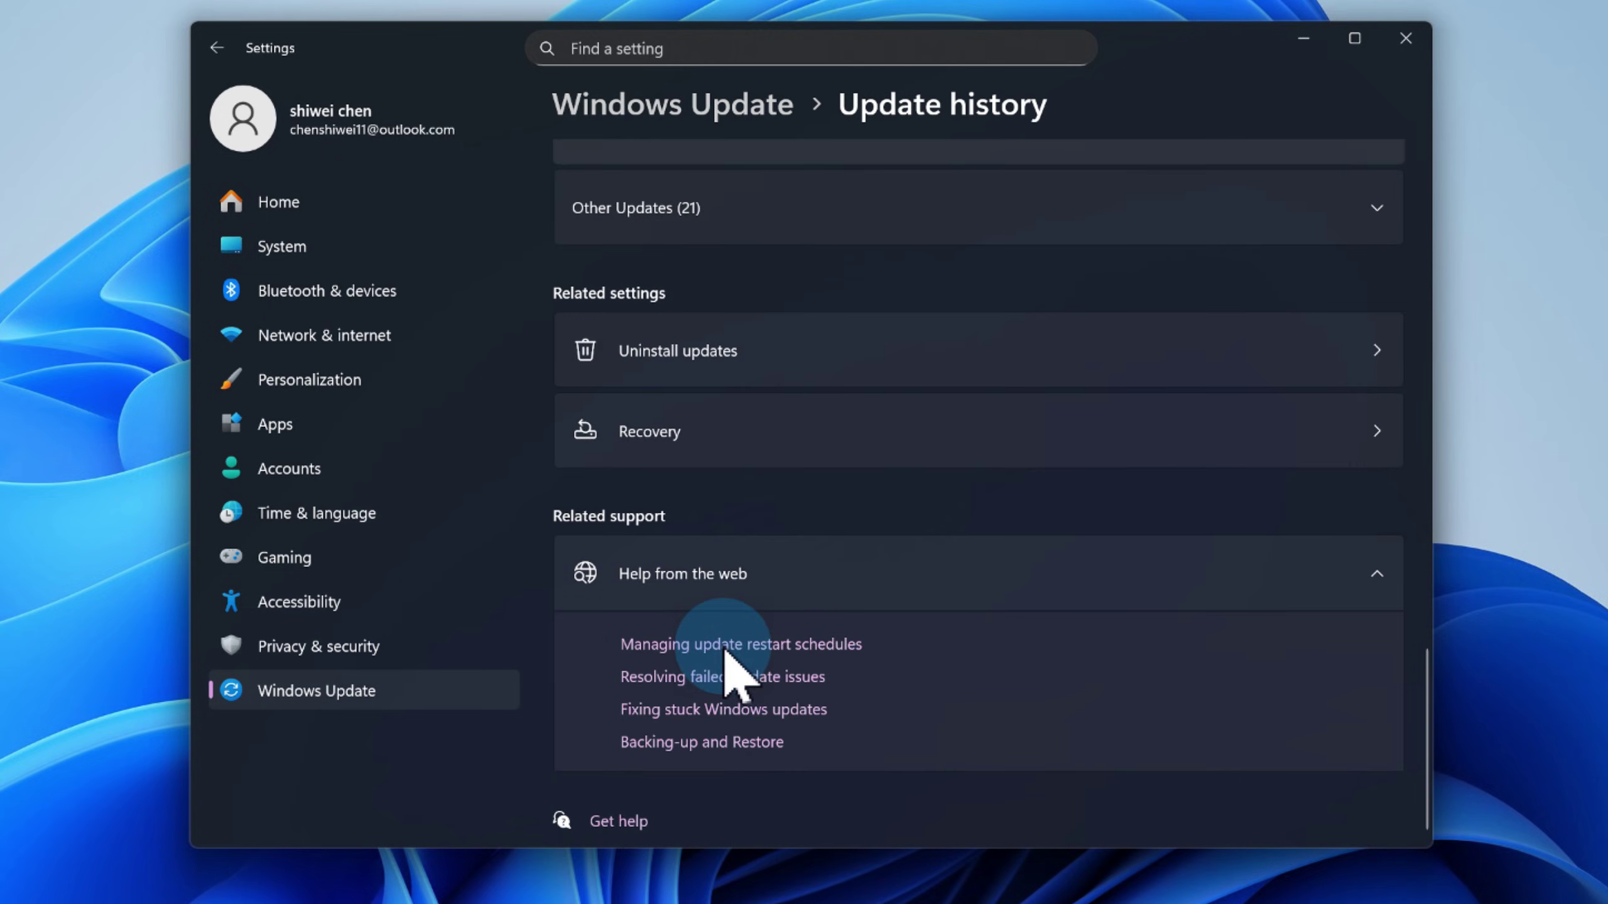
Open the Uninstall updates list and choose to uninstall Update for Microsoft Windows (KB5070311)
left_click(746, 350)
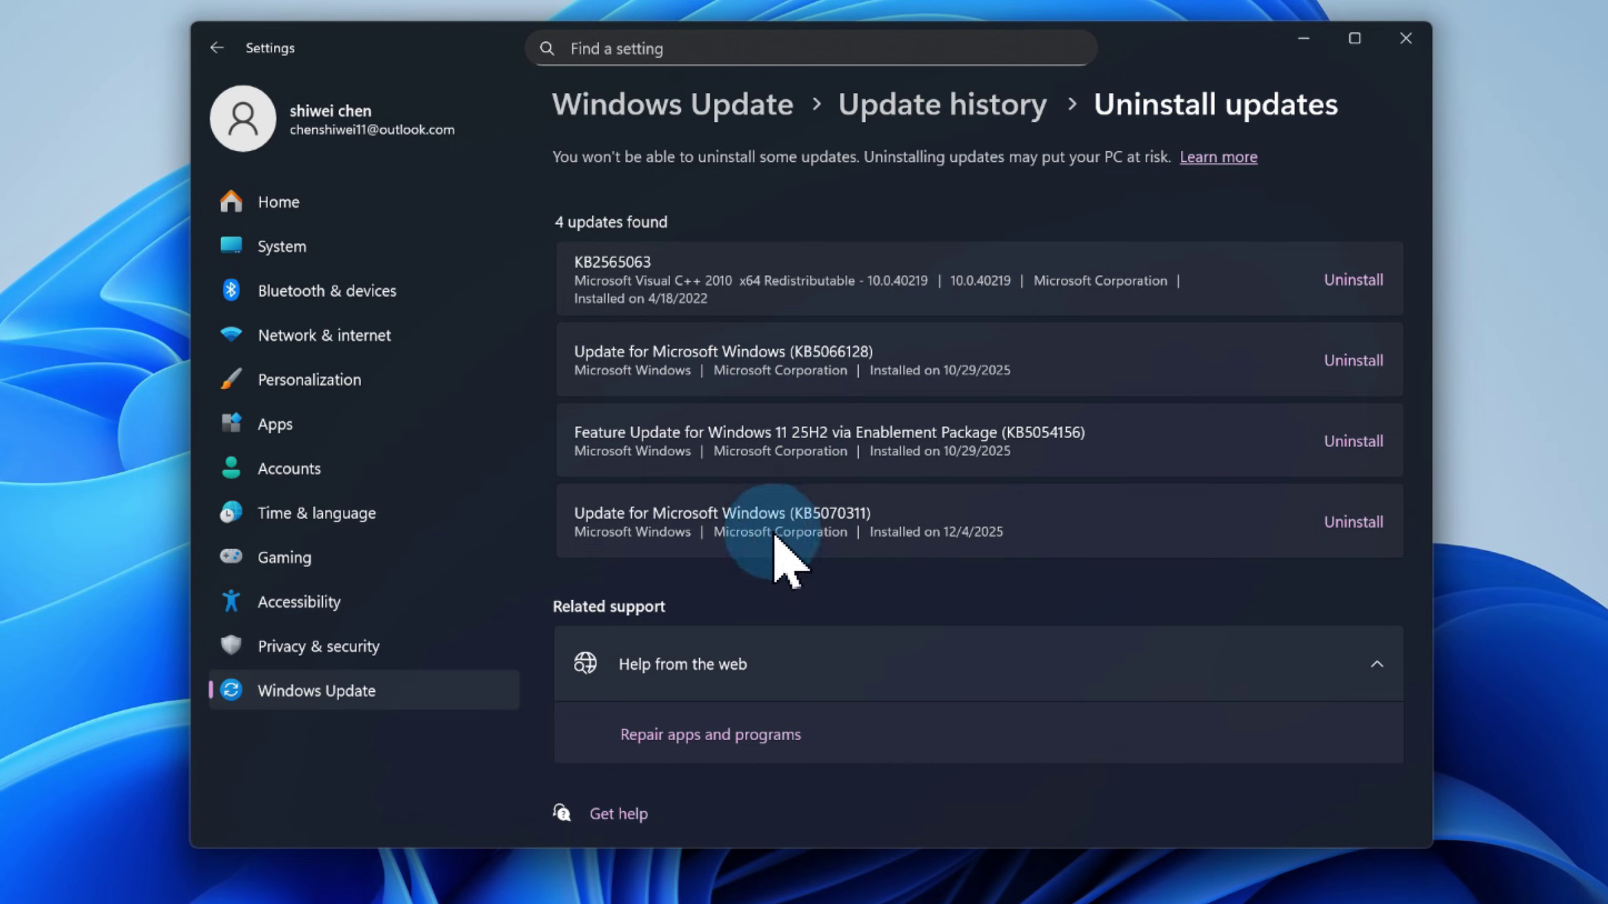
left_click(1358, 524)
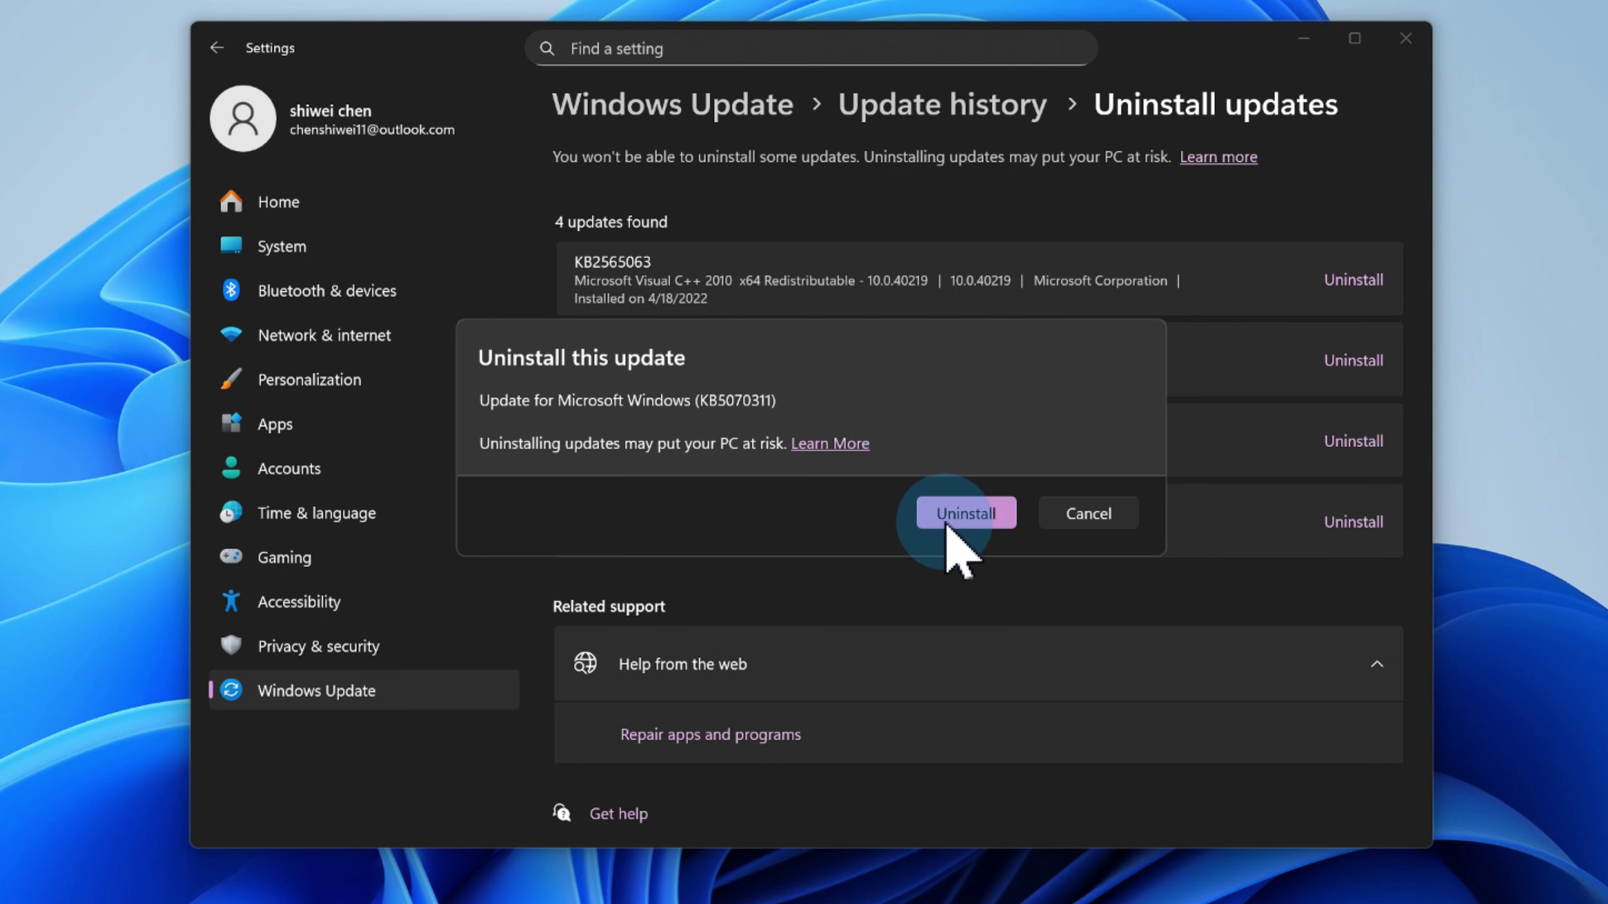
left_click(295, 729)
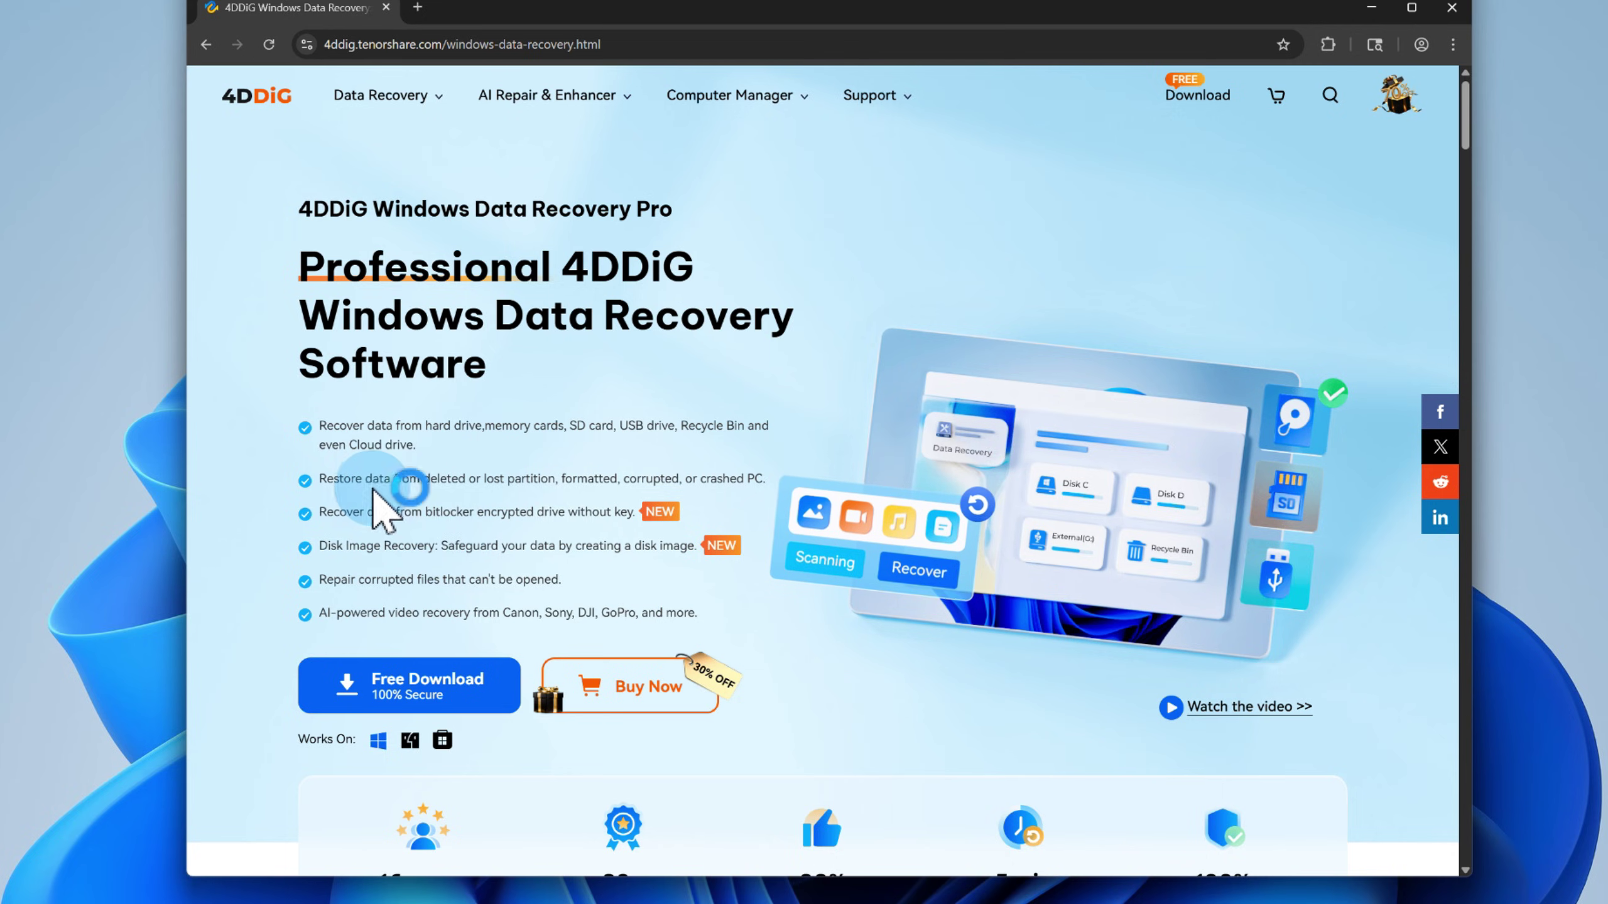
Review the 4DDiG Windows Data Recovery web page, including the Partition Recovery, Hard Drive Recovery and Recovery from Crashed PC scenarios
left_click_drag(374, 494, 742, 475)
left_click(747, 476)
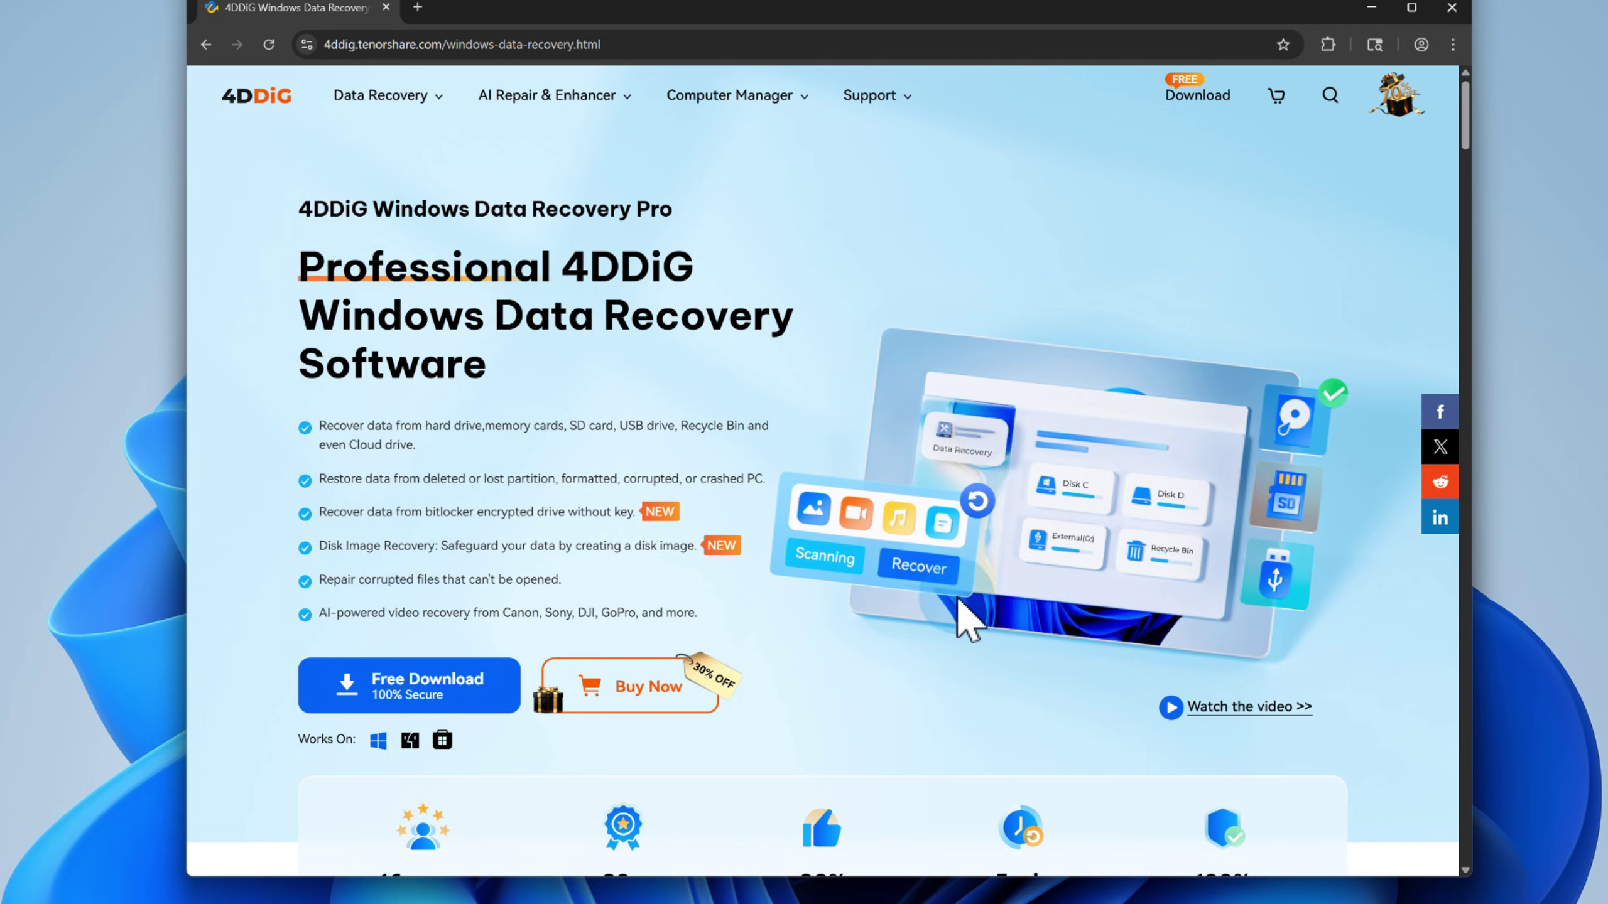
scroll(1013, 608, "down", 10)
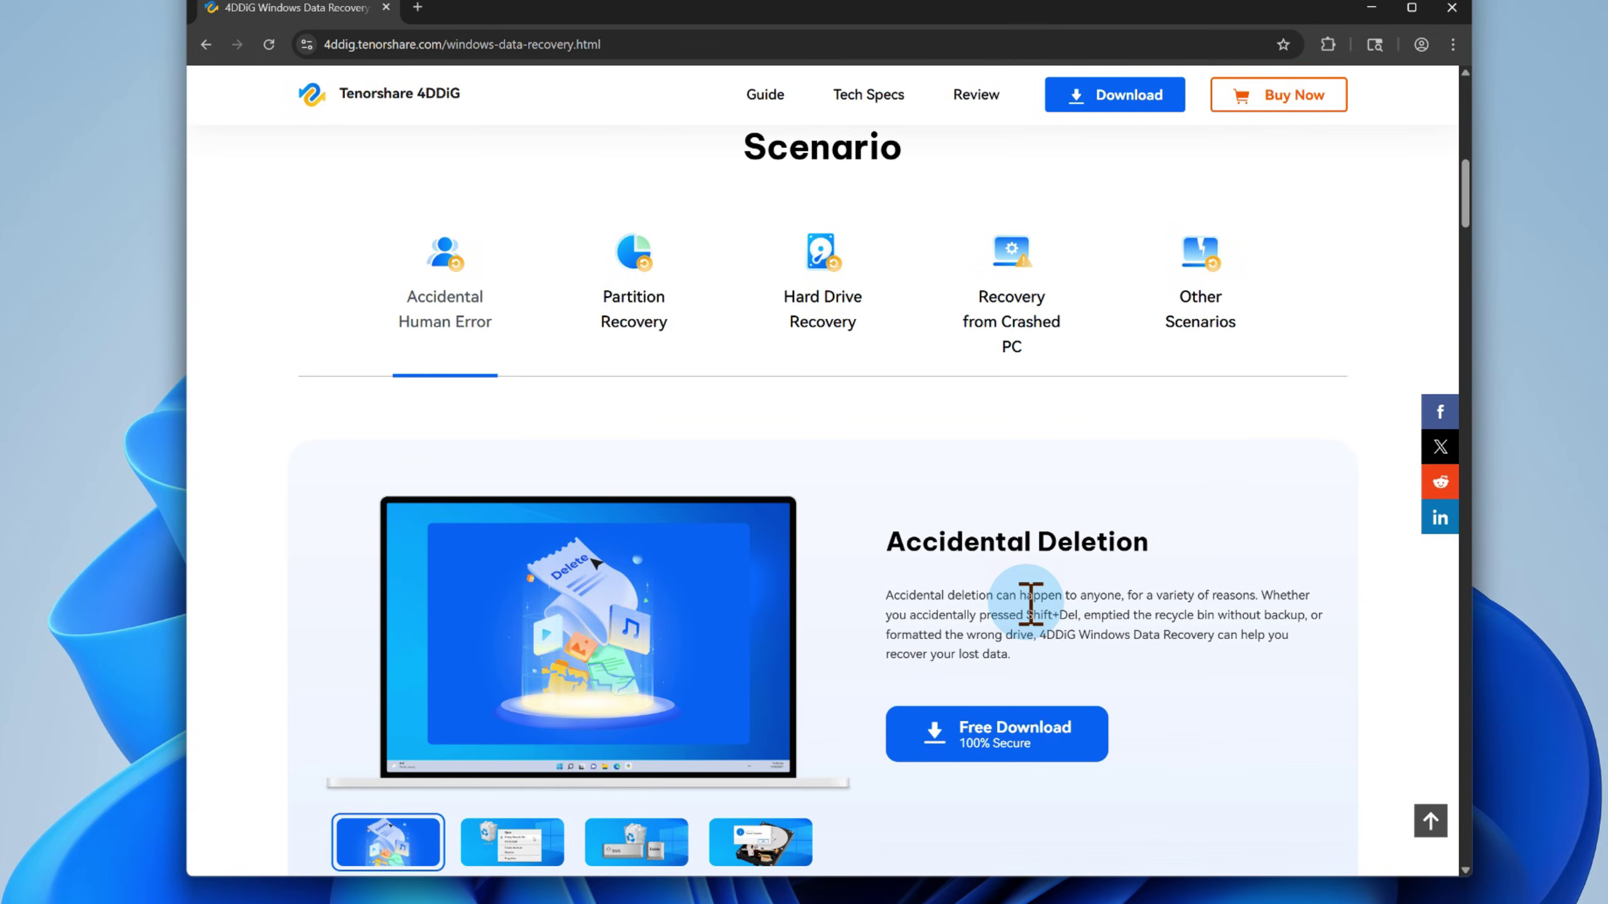
left_click(666, 324)
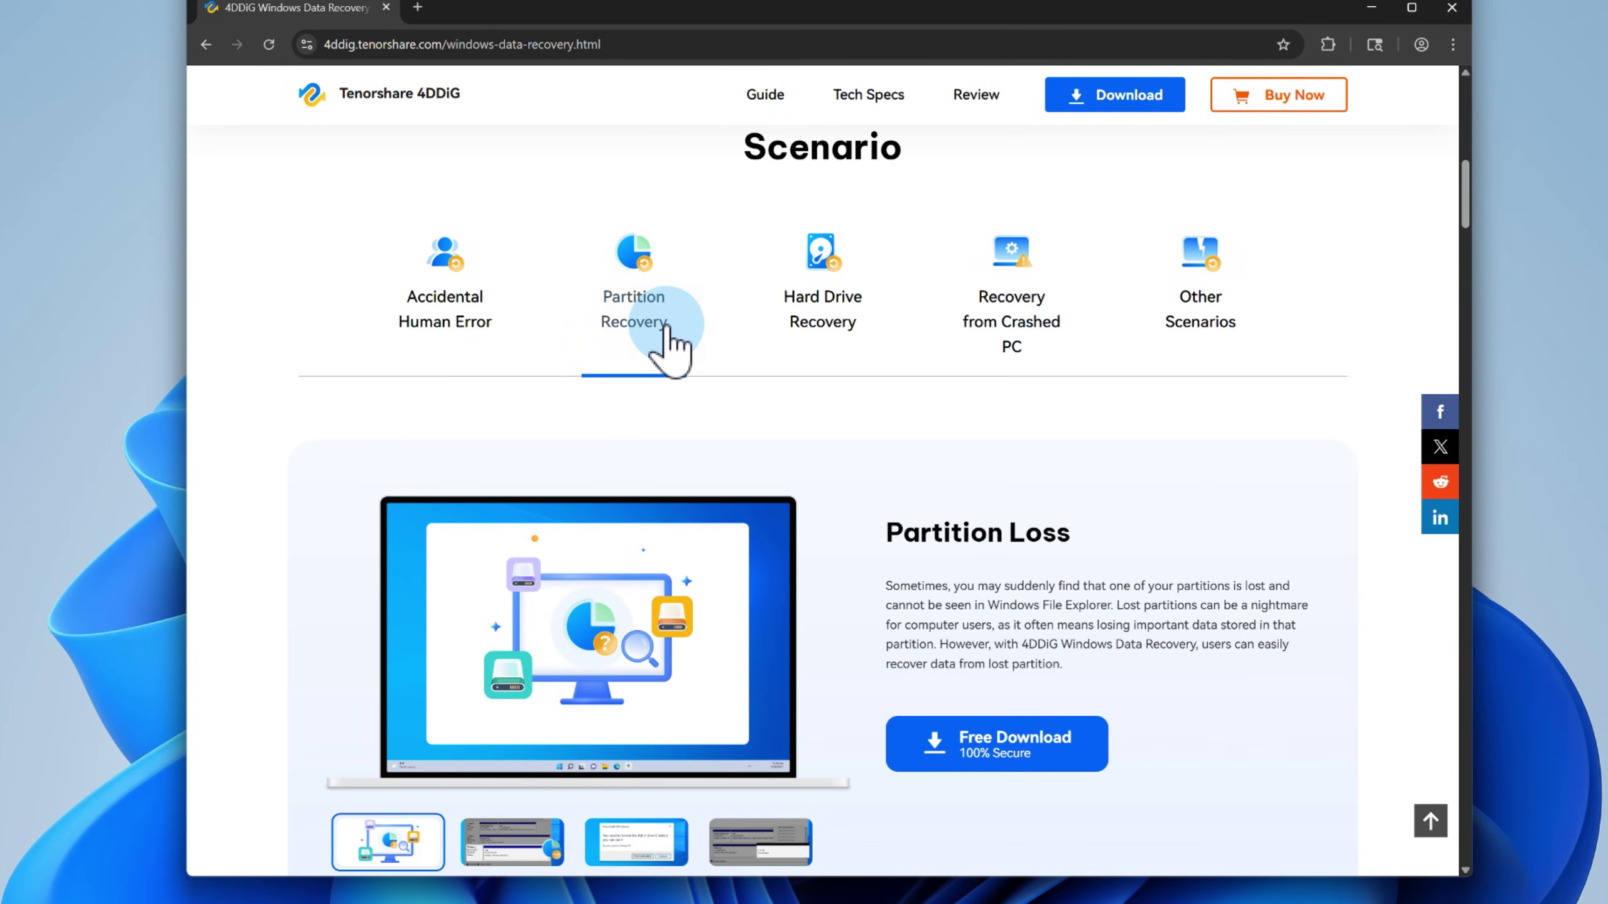
left_click(817, 320)
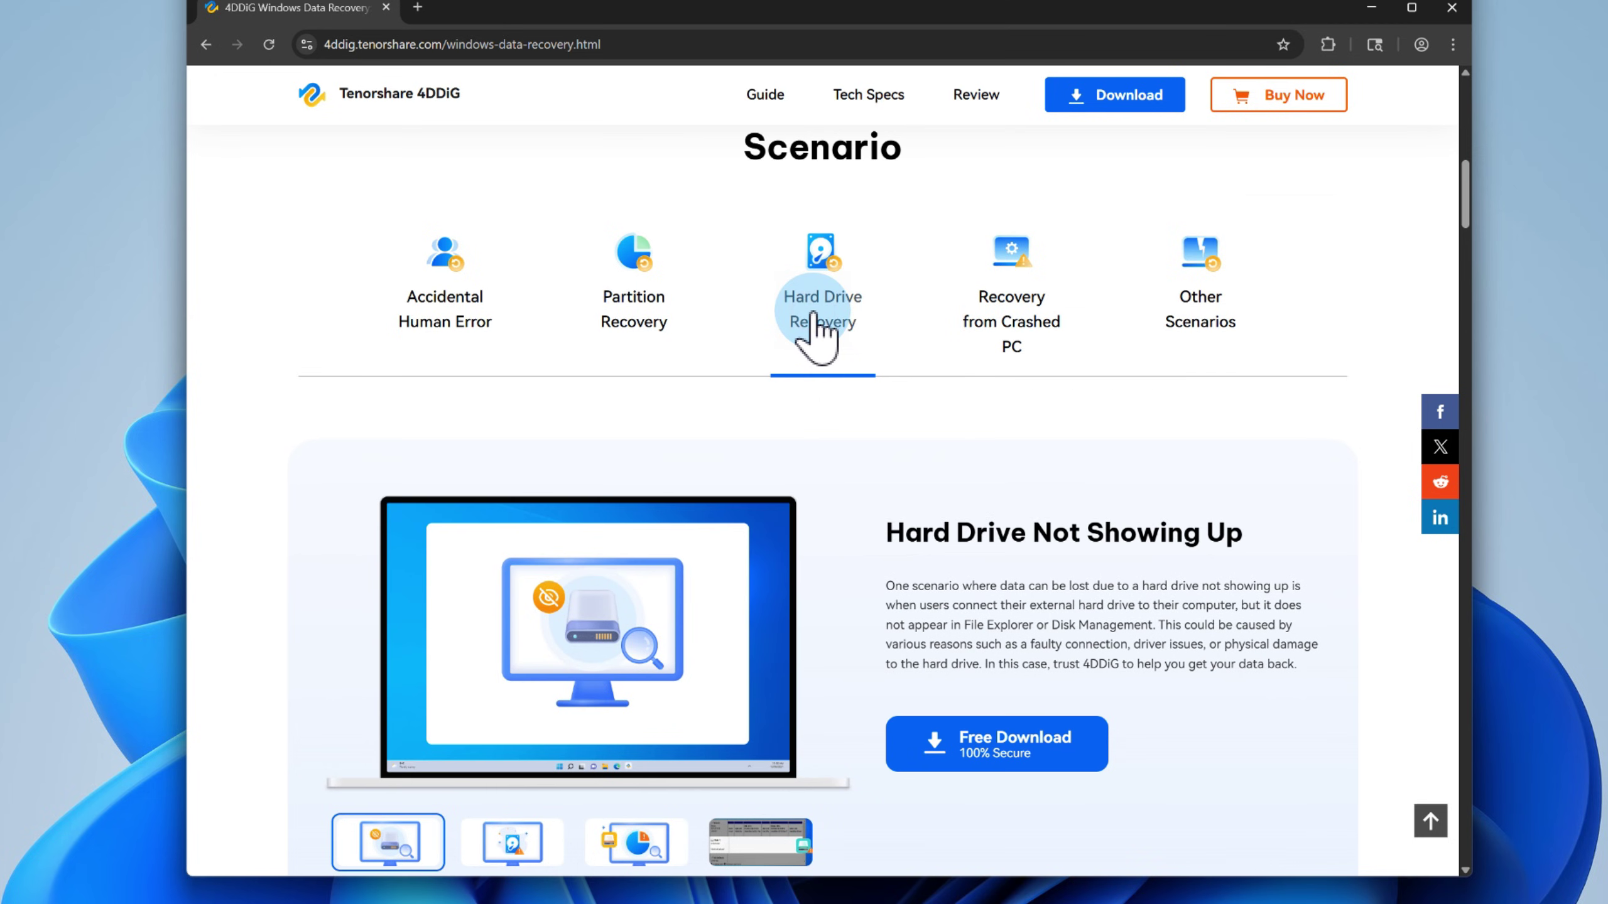
left_click(1060, 292)
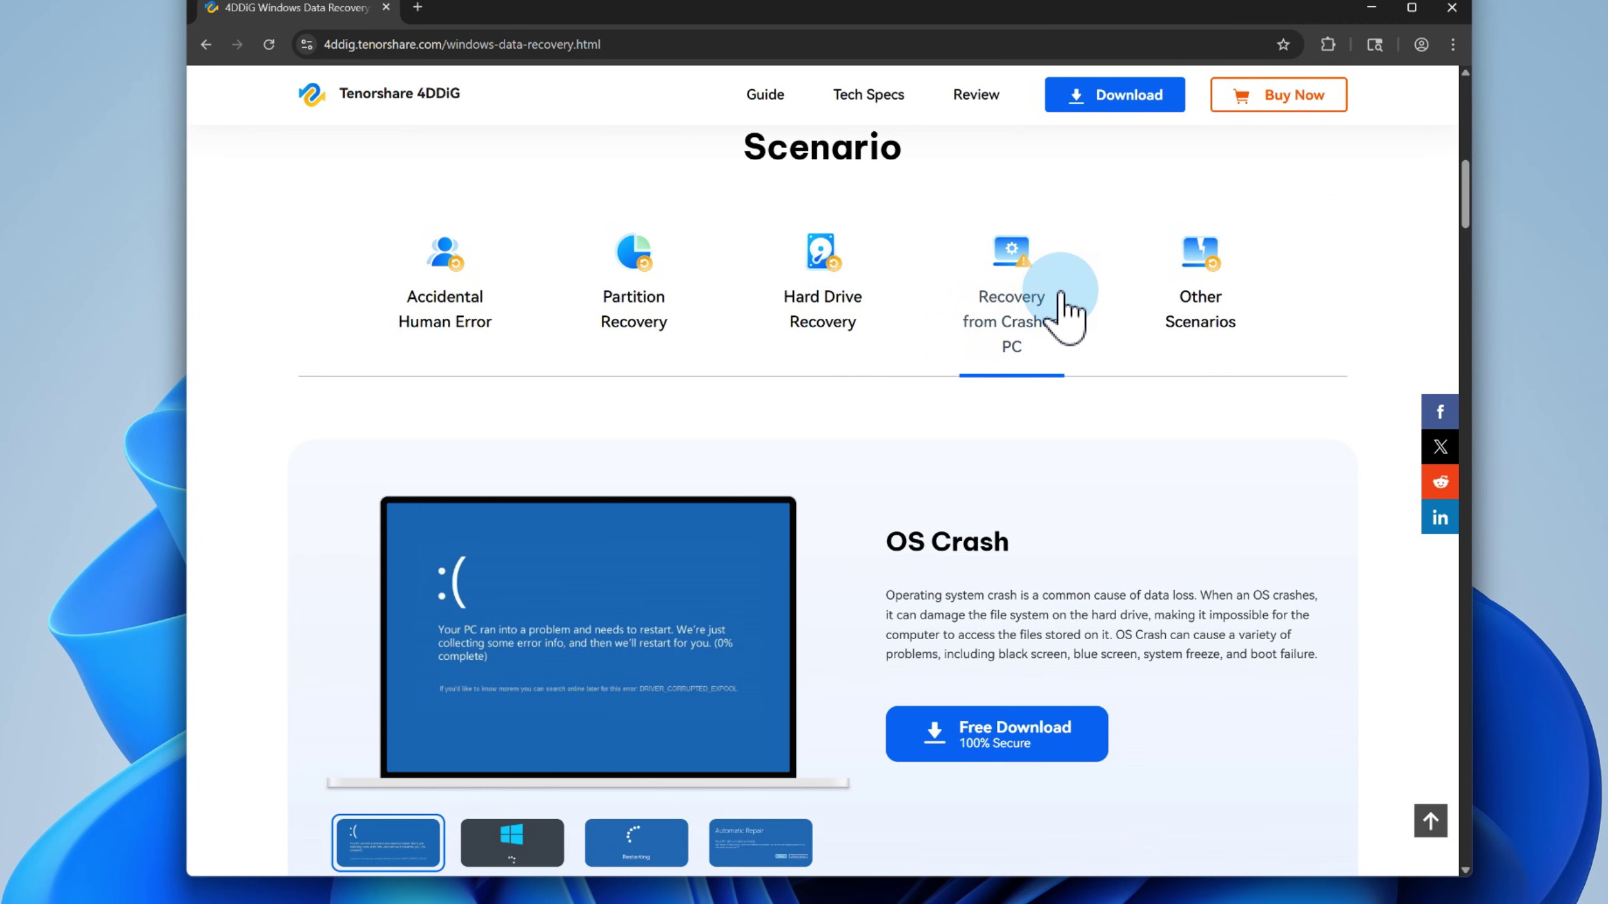
left_click(1022, 760)
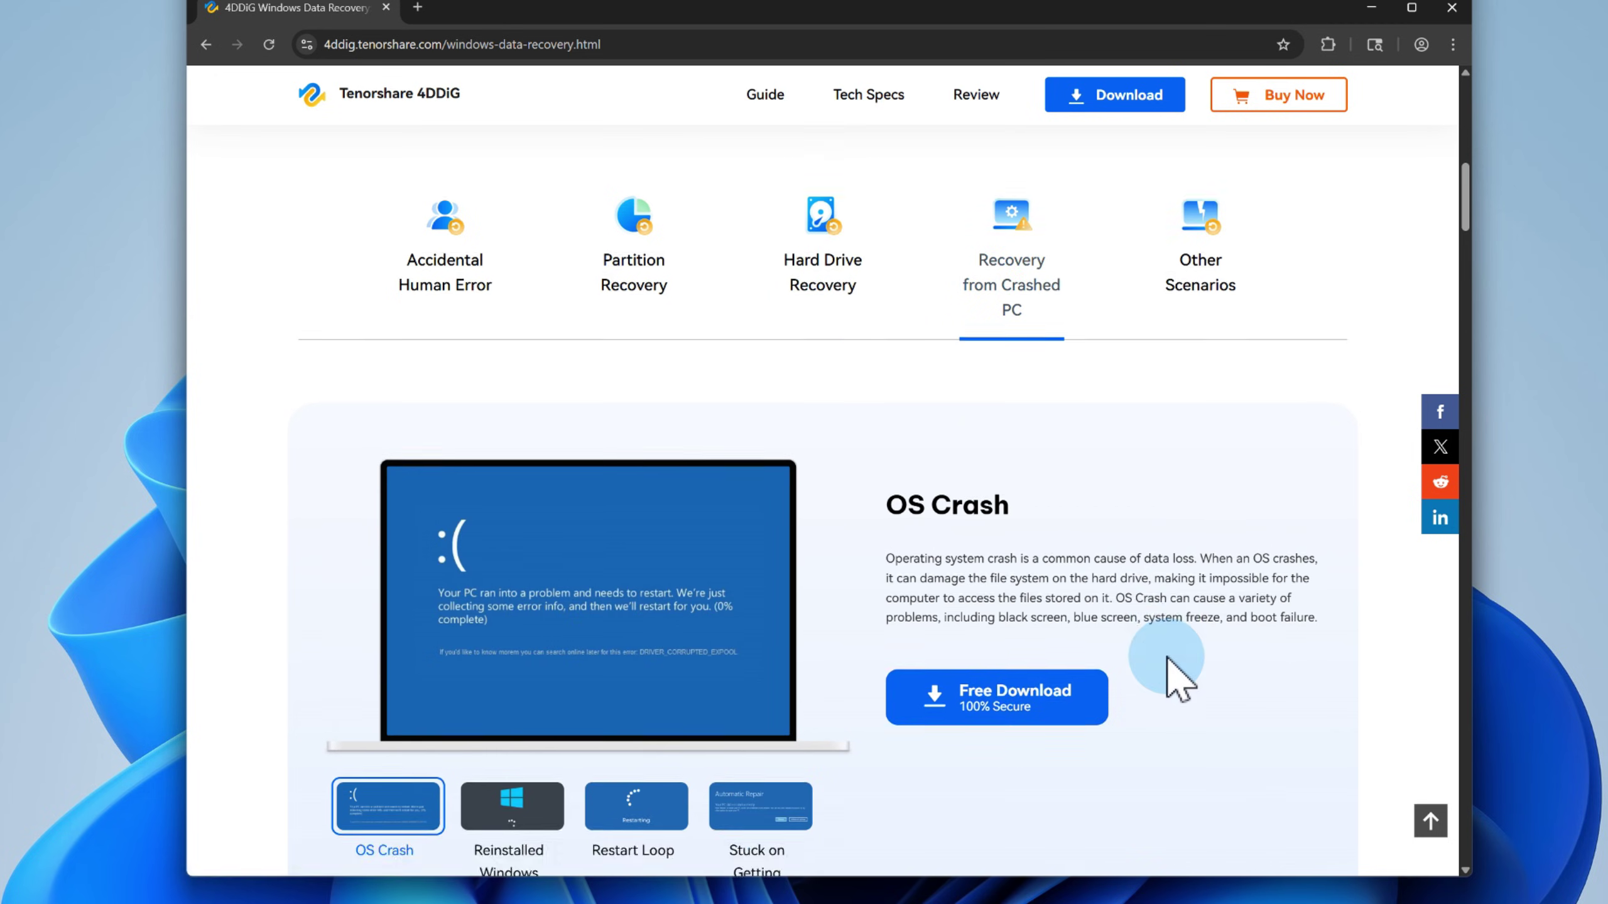
scroll(1171, 672, "down", 10)
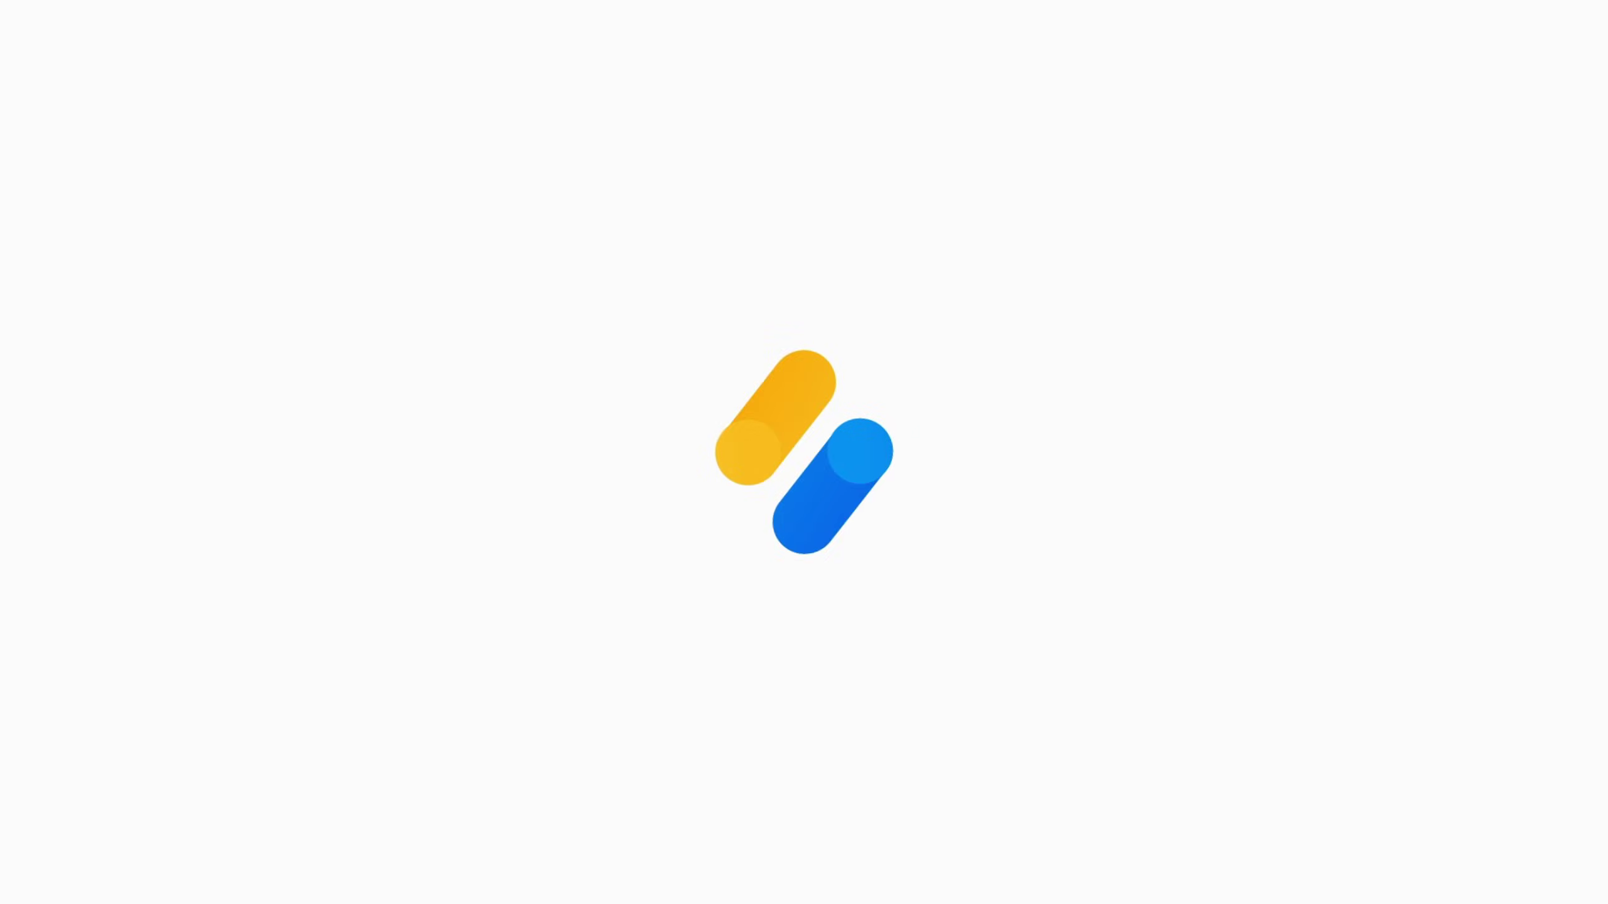